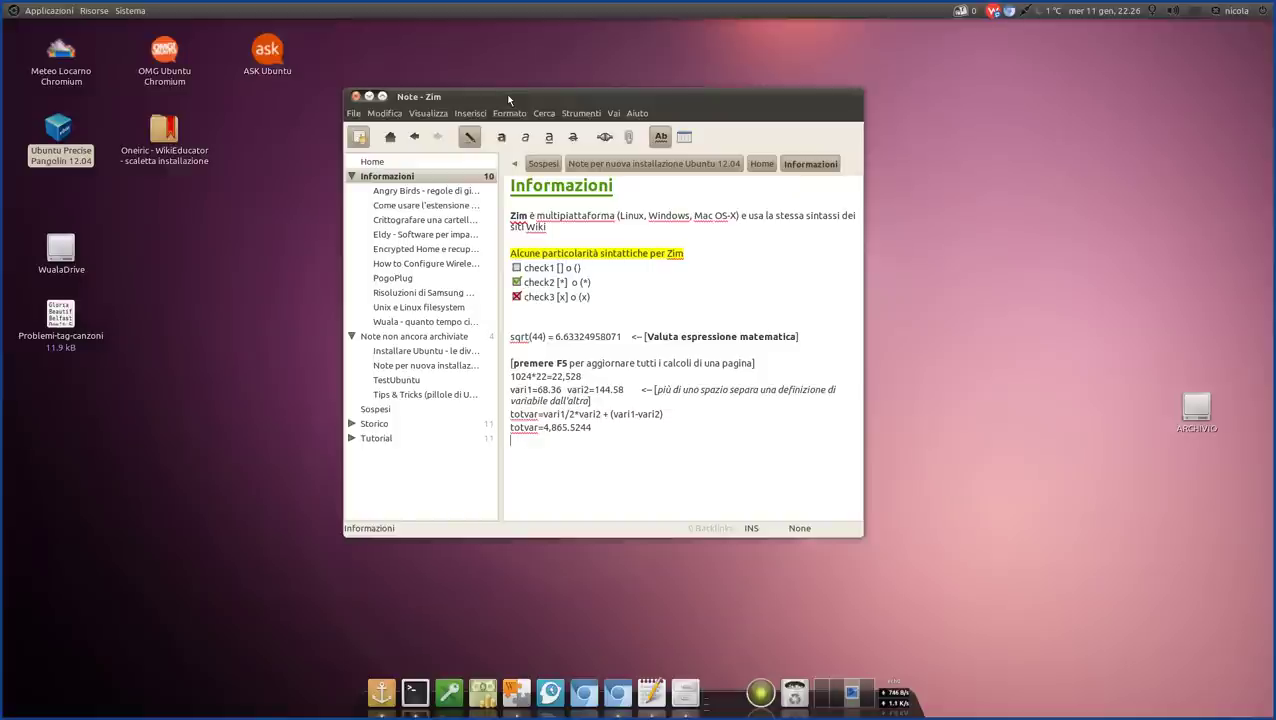
pyautogui.moveTo(508, 99)
pyautogui.mouseDown()
pyautogui.moveTo(509, 87)
pyautogui.moveTo(518, 95)
pyautogui.mouseUp()
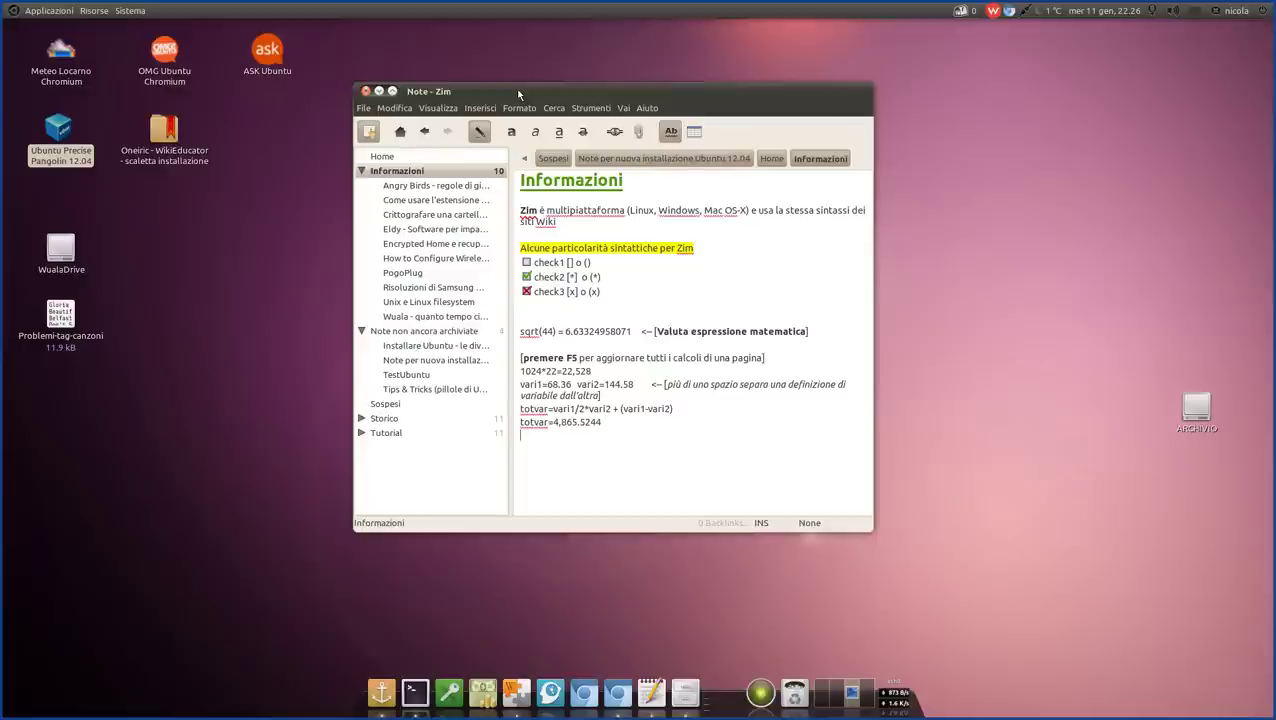
pyautogui.moveTo(518, 95); pyautogui.dragTo(538, 95)
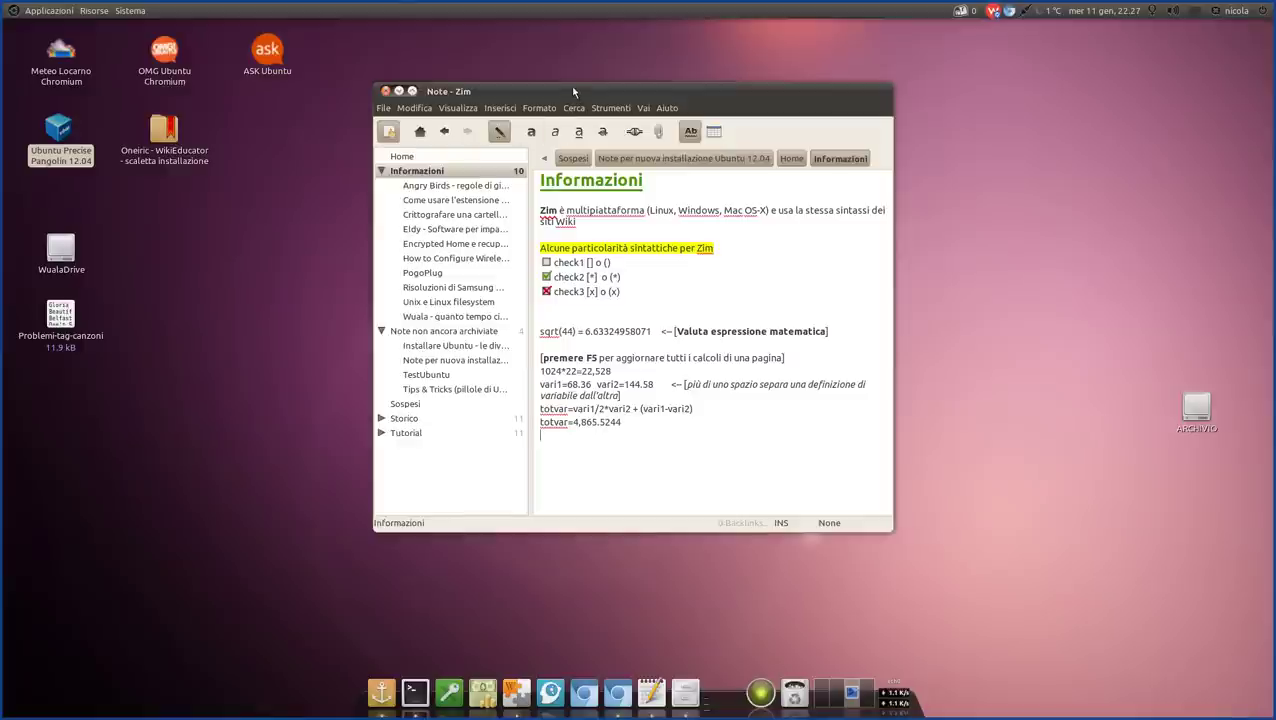
pyautogui.moveTo(572, 87); pyautogui.dragTo(575, 84)
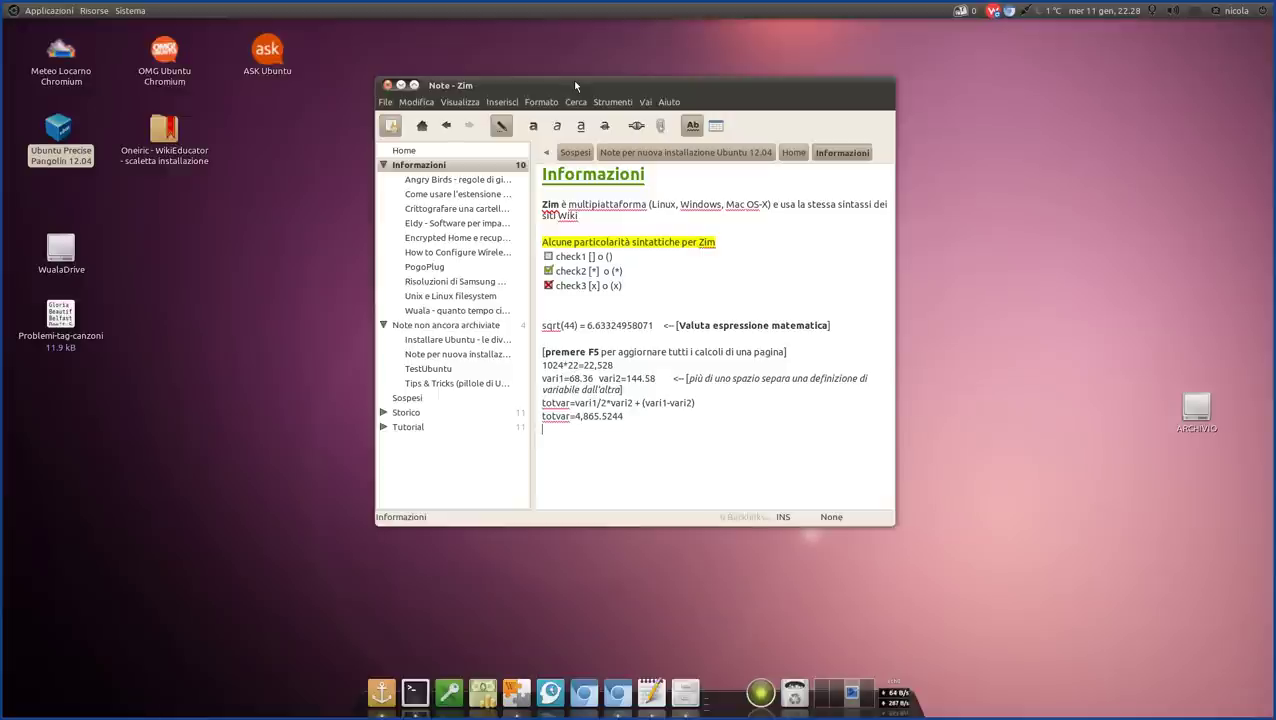
pyautogui.moveTo(575, 86); pyautogui.dragTo(596, 85)
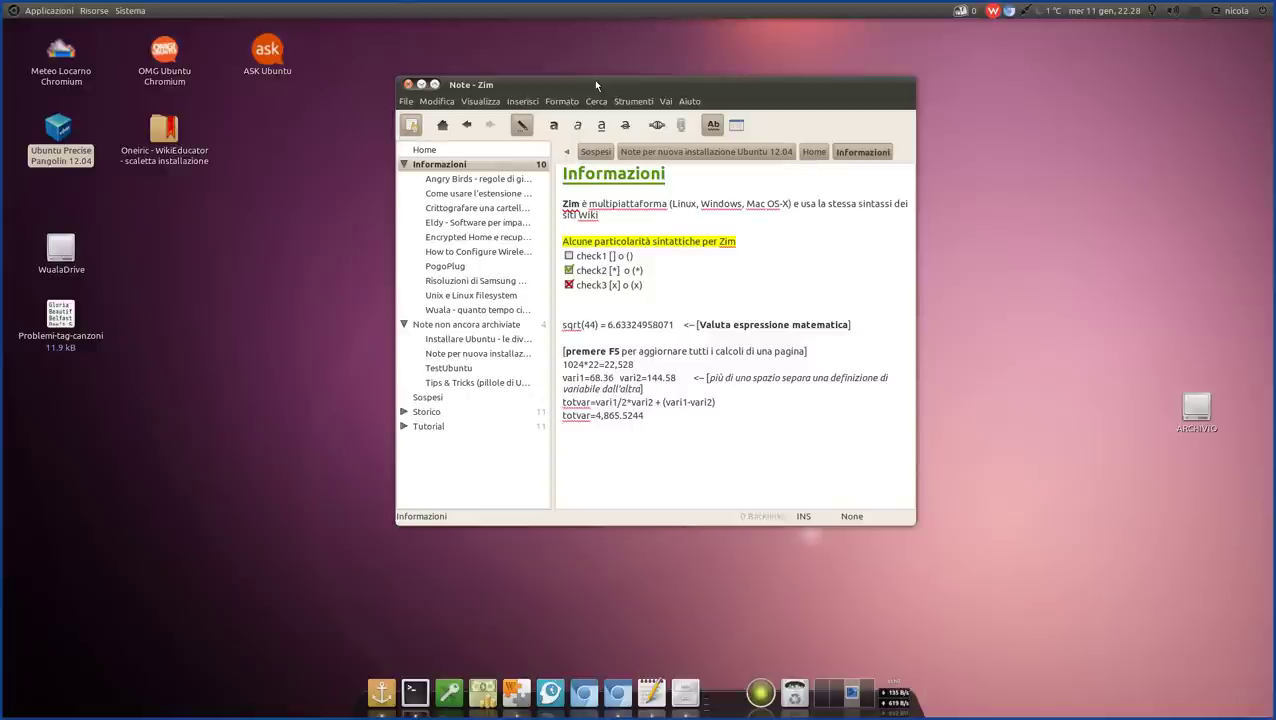
pyautogui.moveTo(595, 84); pyautogui.dragTo(562, 68)
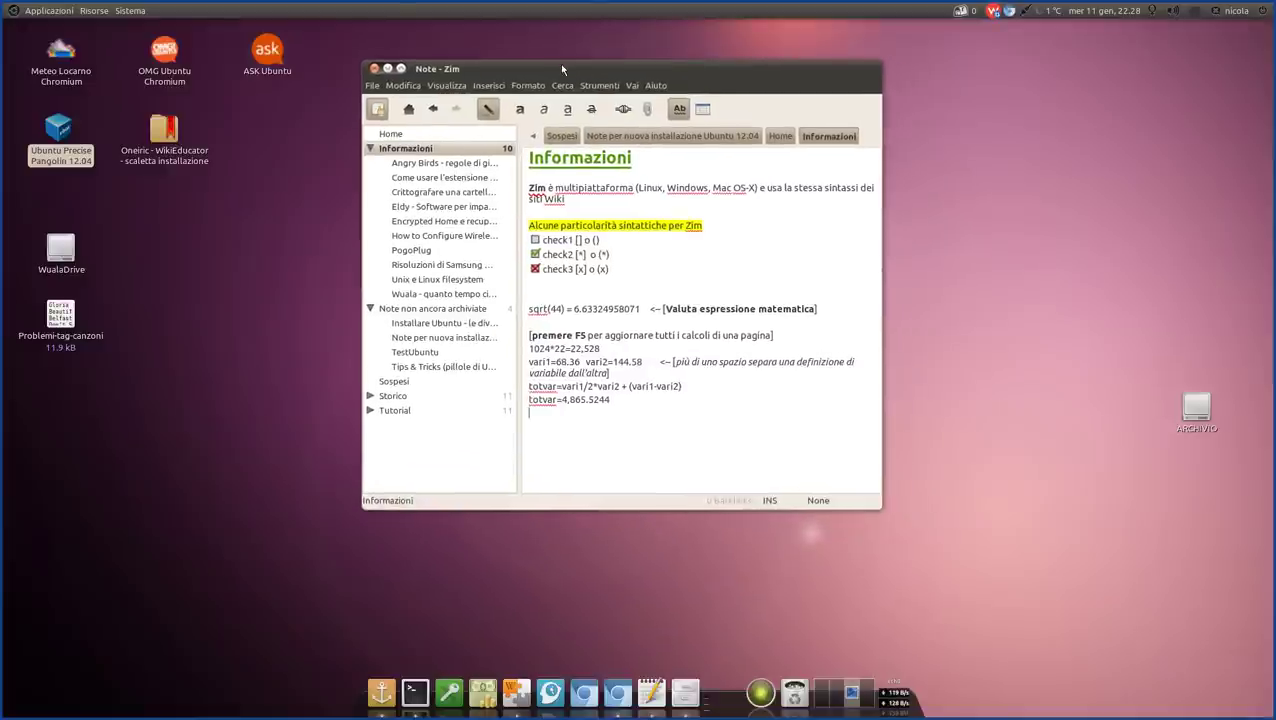
pyautogui.moveTo(562, 69); pyautogui.dragTo(555, 66)
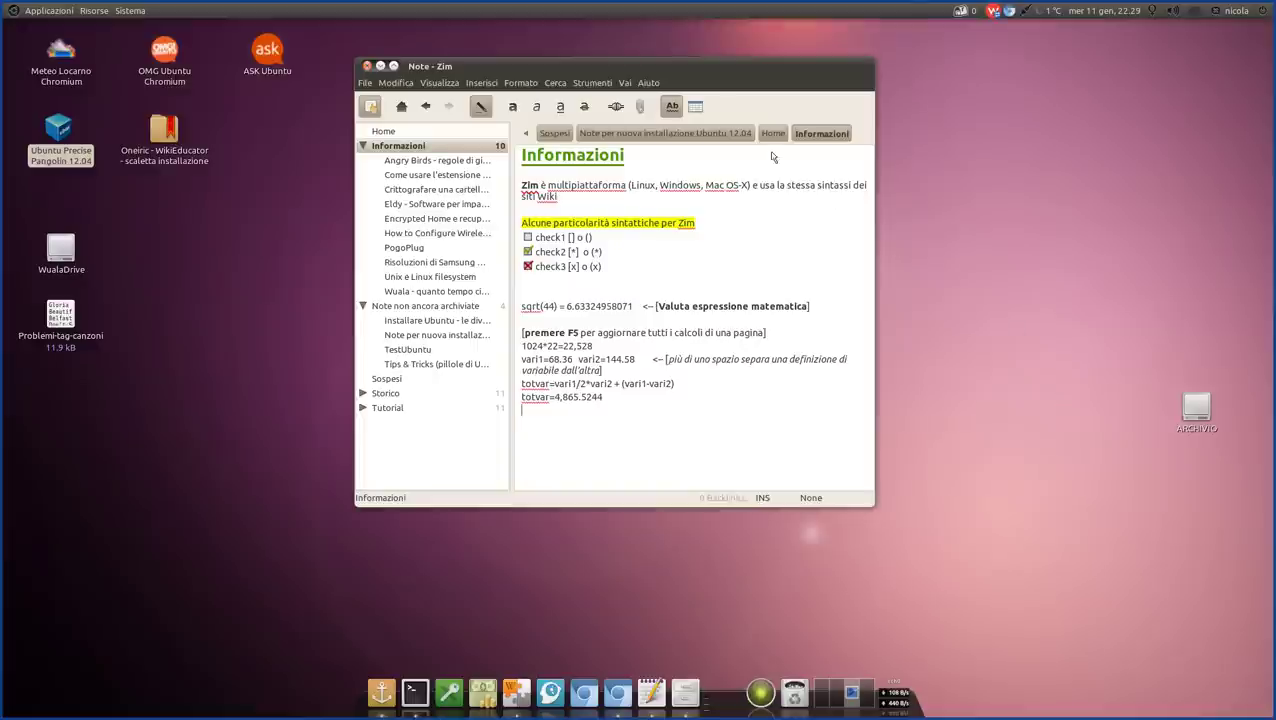
pyautogui.moveTo(707, 66); pyautogui.dragTo(725, 67)
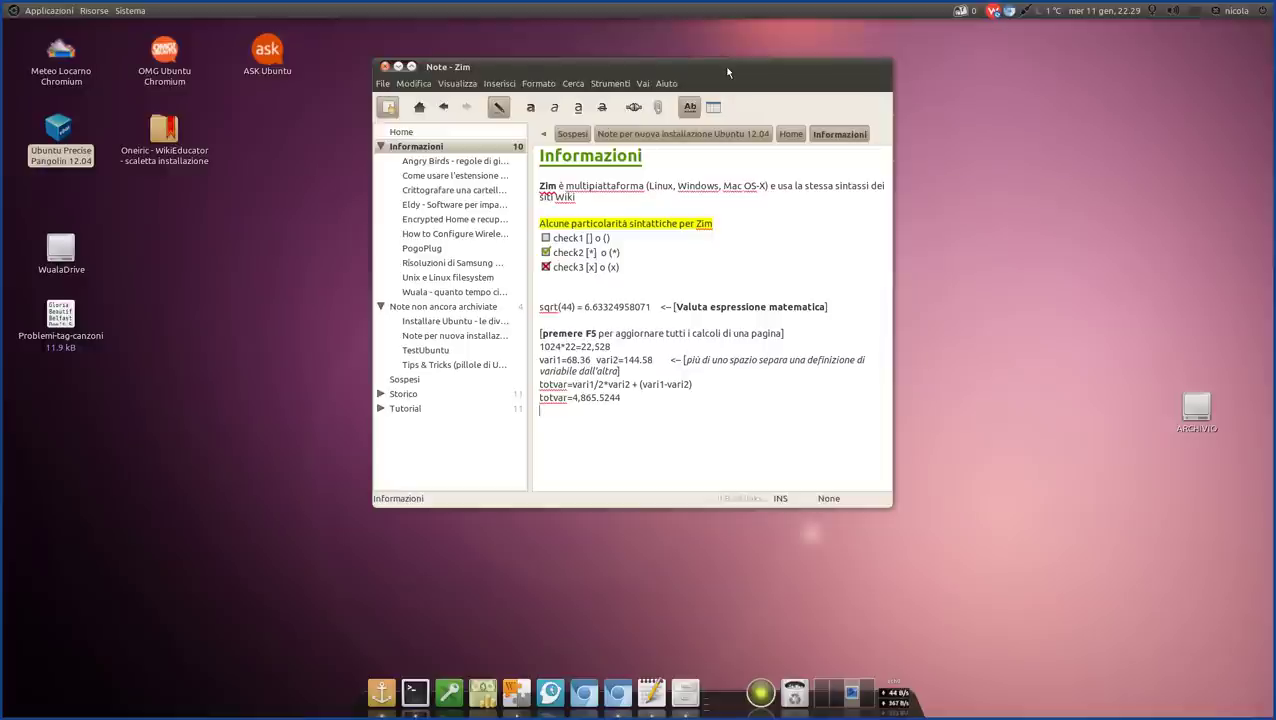
pyautogui.moveTo(728, 72); pyautogui.dragTo(727, 70)
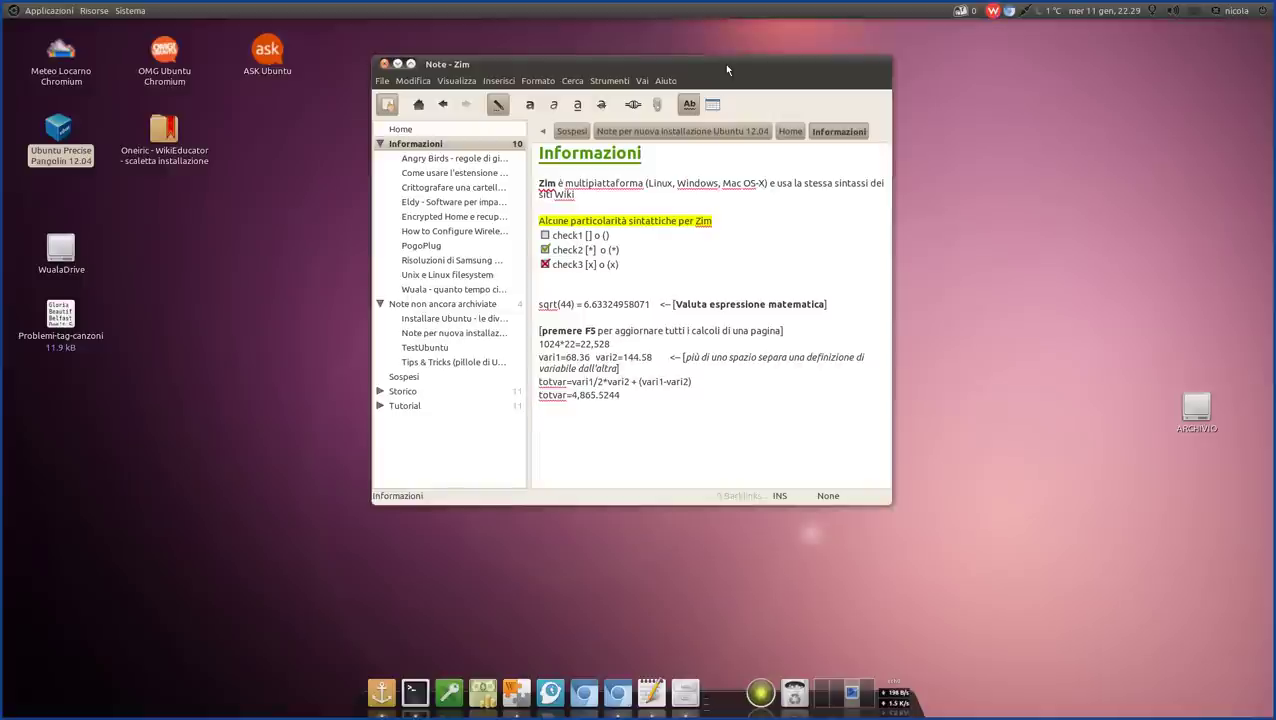
pyautogui.moveTo(725, 65)
pyautogui.mouseDown()
pyautogui.moveTo(760, 104)
pyautogui.moveTo(740, 78)
pyautogui.mouseUp()
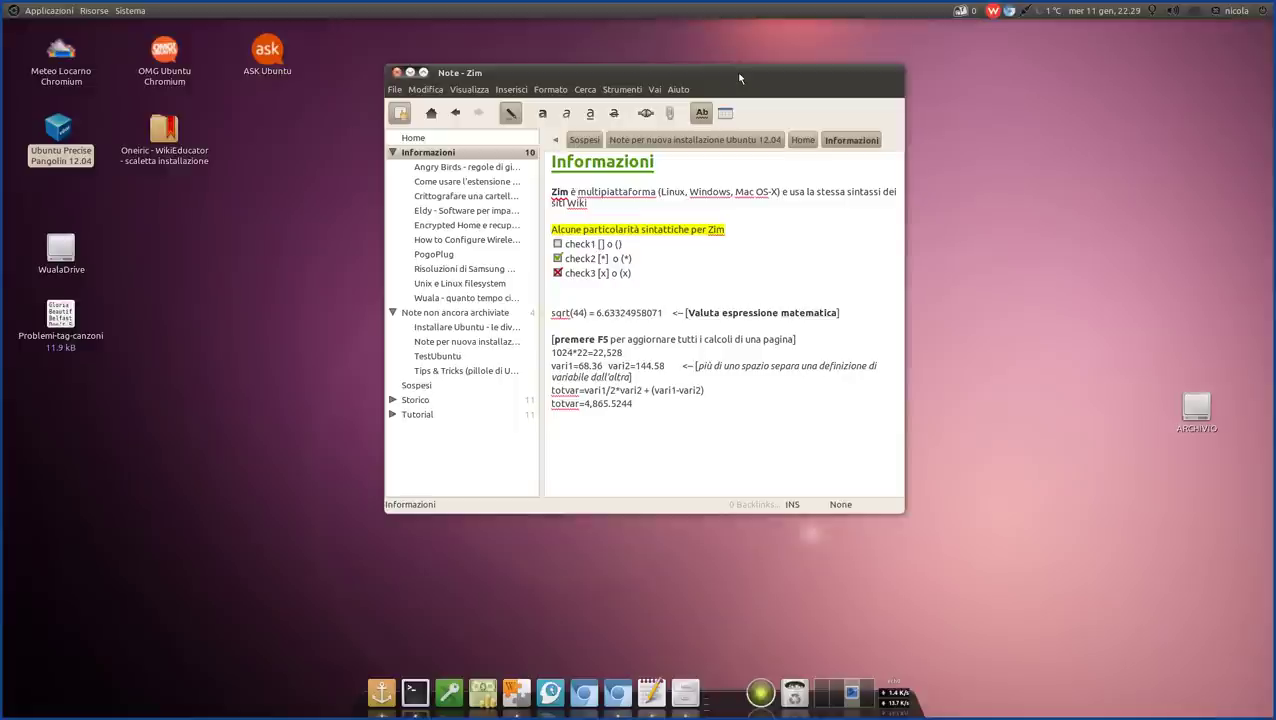
pyautogui.moveTo(740, 78)
pyautogui.mouseDown()
pyautogui.moveTo(712, 72)
pyautogui.moveTo(747, 74)
pyautogui.moveTo(752, 110)
pyautogui.moveTo(728, 56)
pyautogui.moveTo(730, 90)
pyautogui.moveTo(731, 74)
pyautogui.mouseUp()
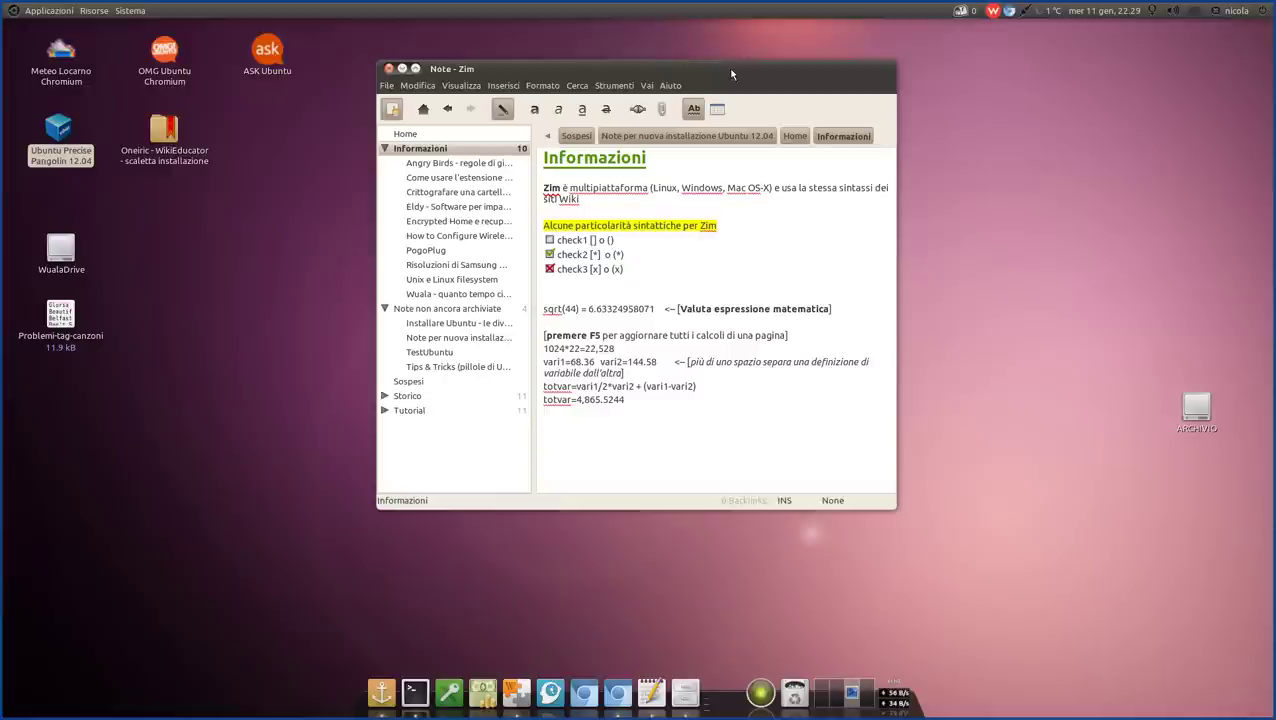
pyautogui.moveTo(732, 74)
pyautogui.mouseDown()
pyautogui.moveTo(755, 73)
pyautogui.moveTo(743, 86)
pyautogui.mouseUp()
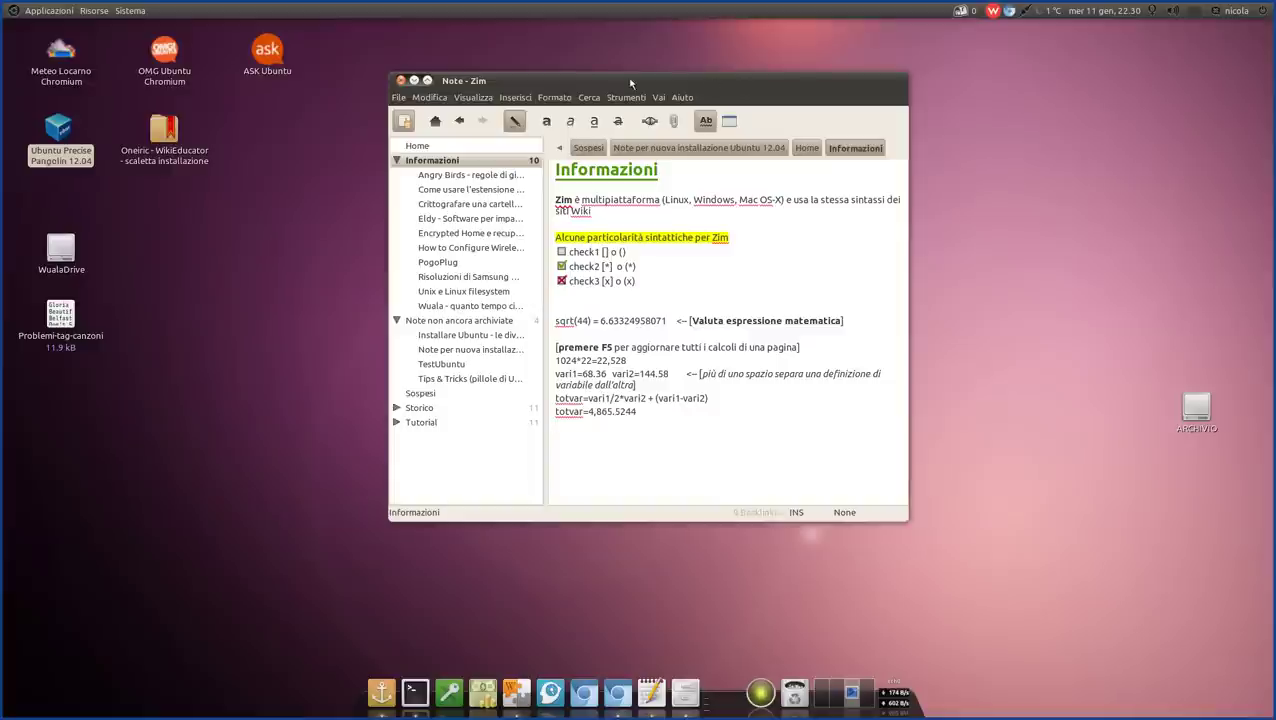
pyautogui.moveTo(638, 80); pyautogui.dragTo(608, 60)
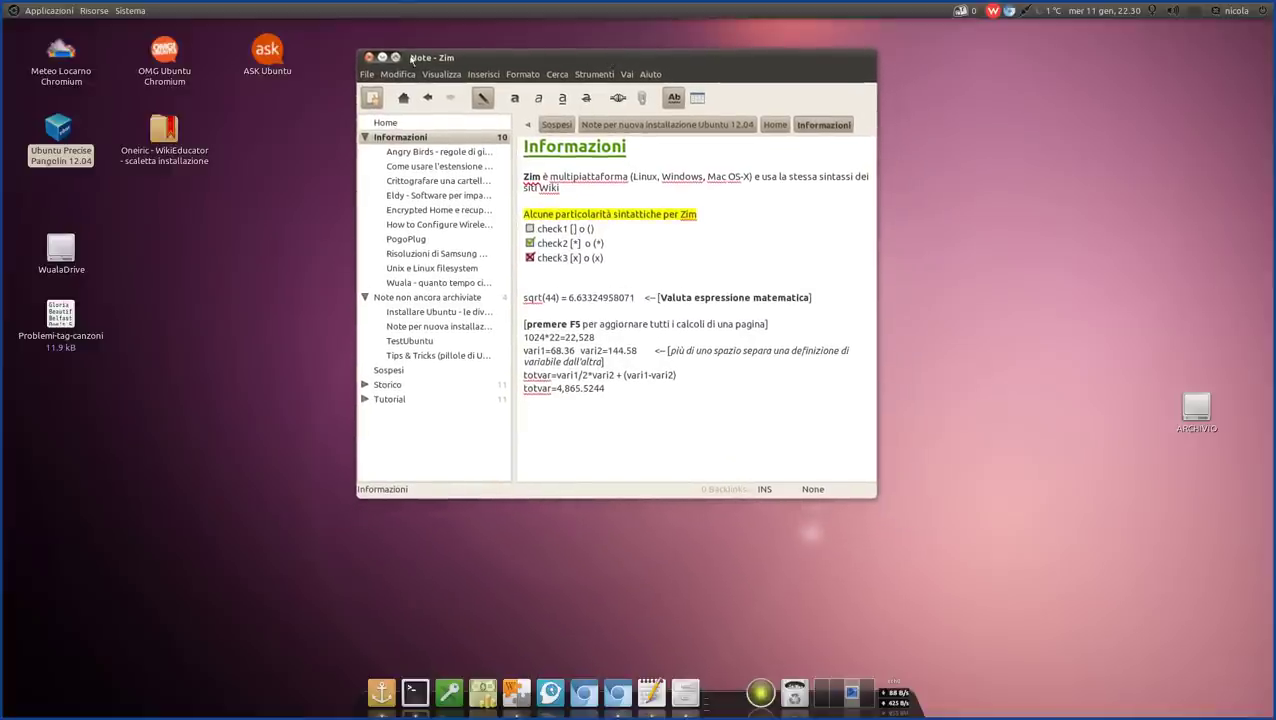
# View Zim's version and description in the program information dialog, and close it
pyautogui.click(650, 74)
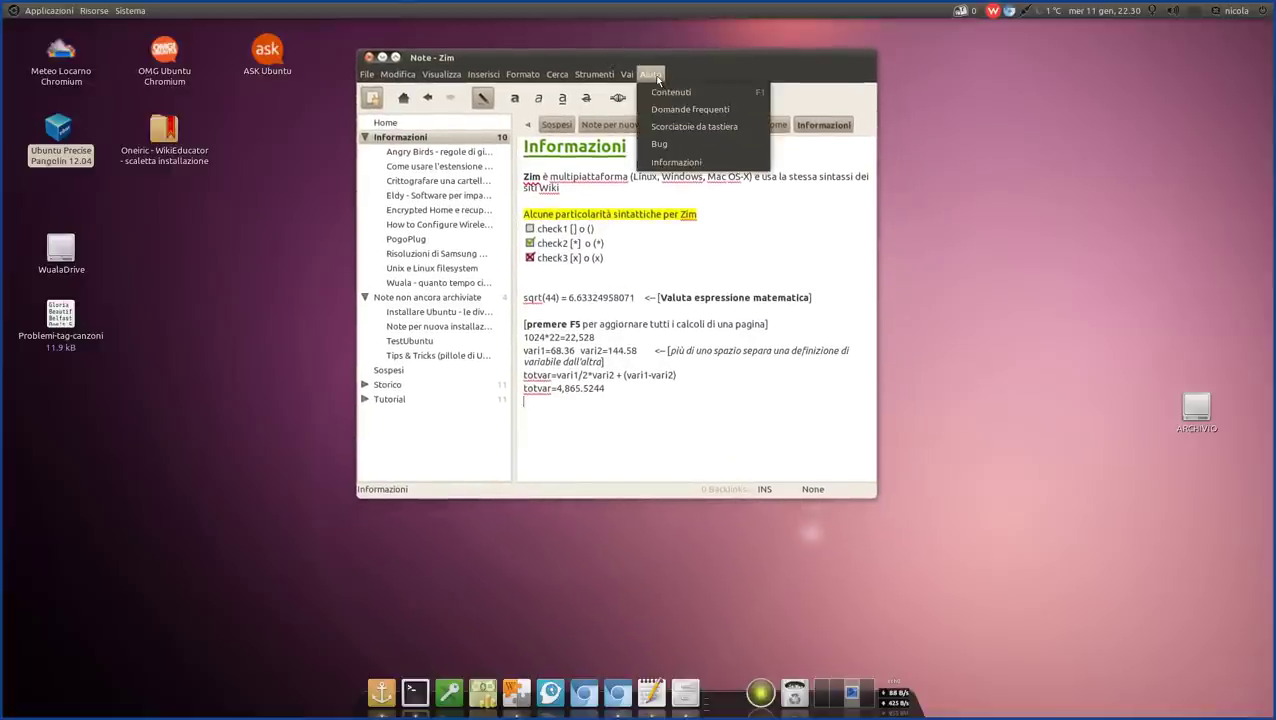
pyautogui.click(675, 164)
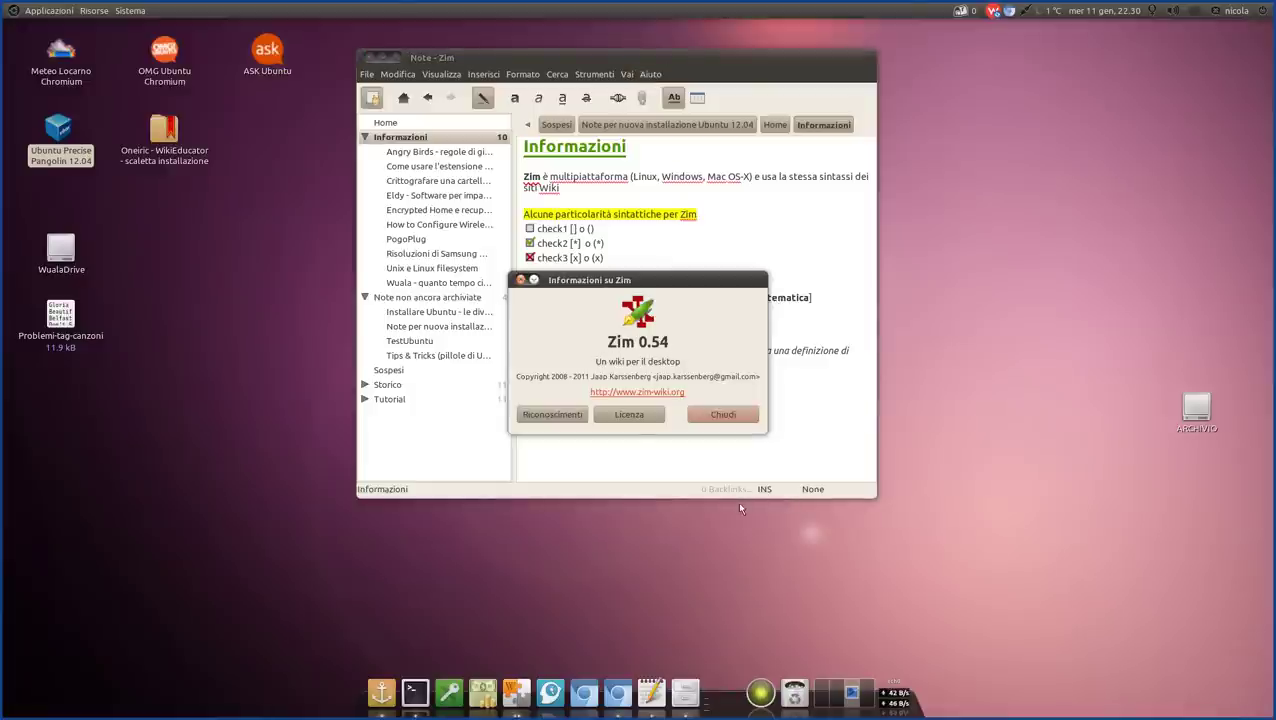
pyautogui.moveTo(594, 362); pyautogui.dragTo(684, 368)
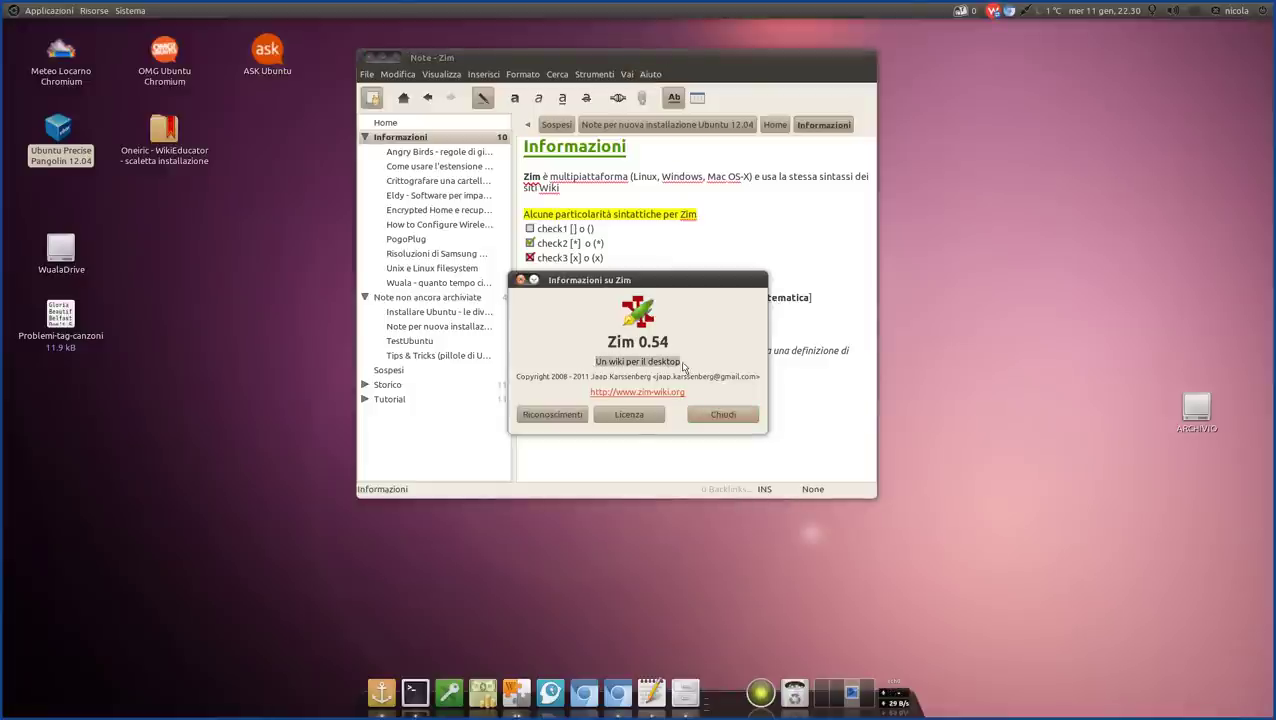
pyautogui.click(690, 366)
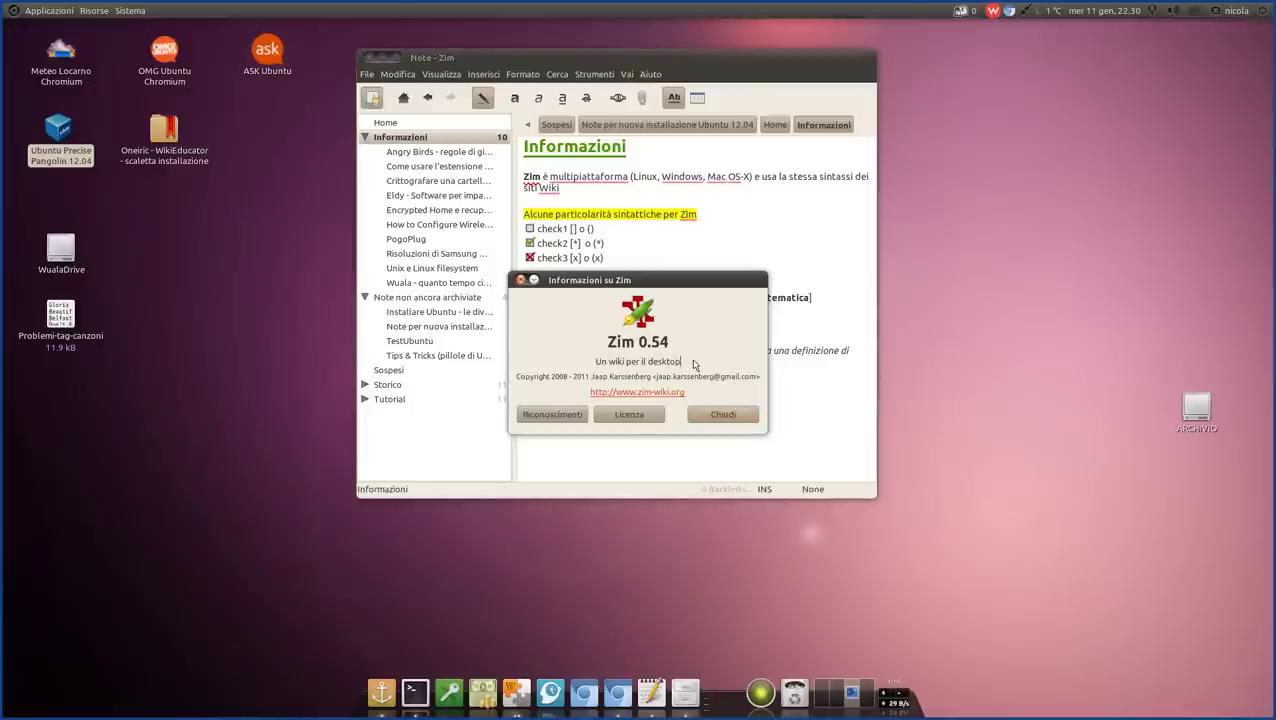
pyautogui.click(721, 414)
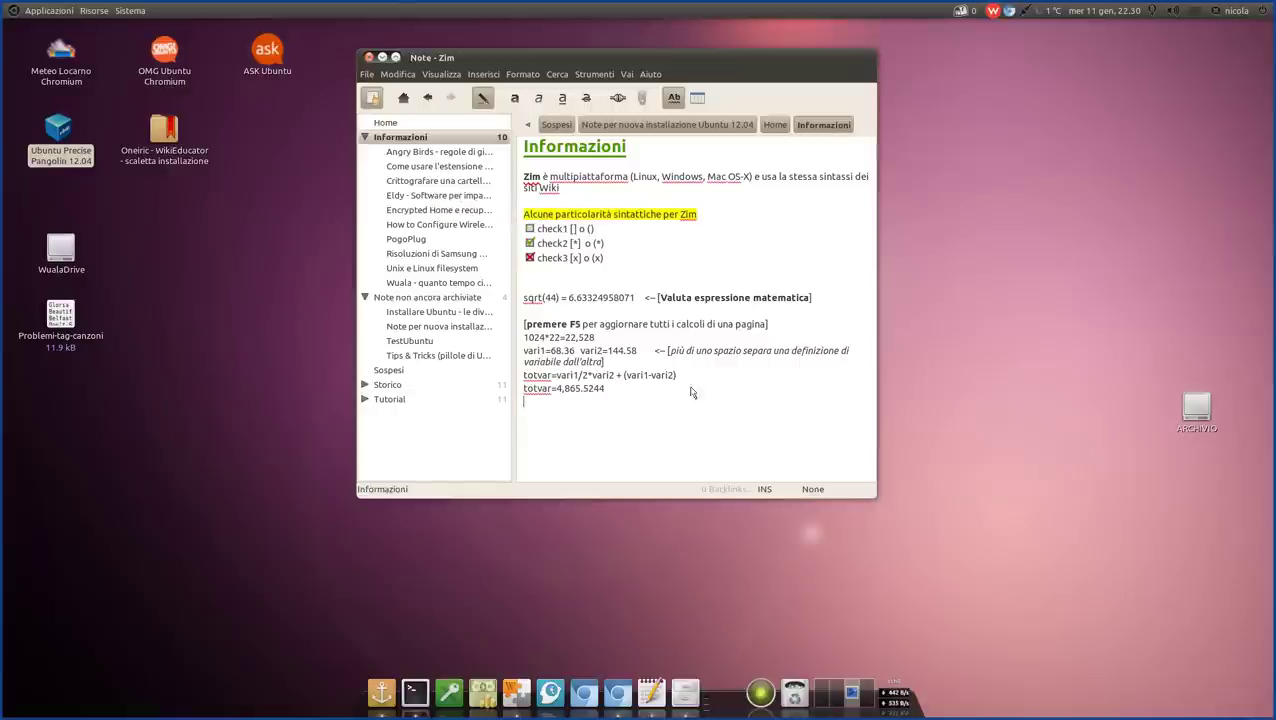
# Add an empty line at the end of the Informazioni page and turn off spell checking
pyautogui.press('Return')
pyautogui.moveTo(469, 56); pyautogui.dragTo(465, 55)
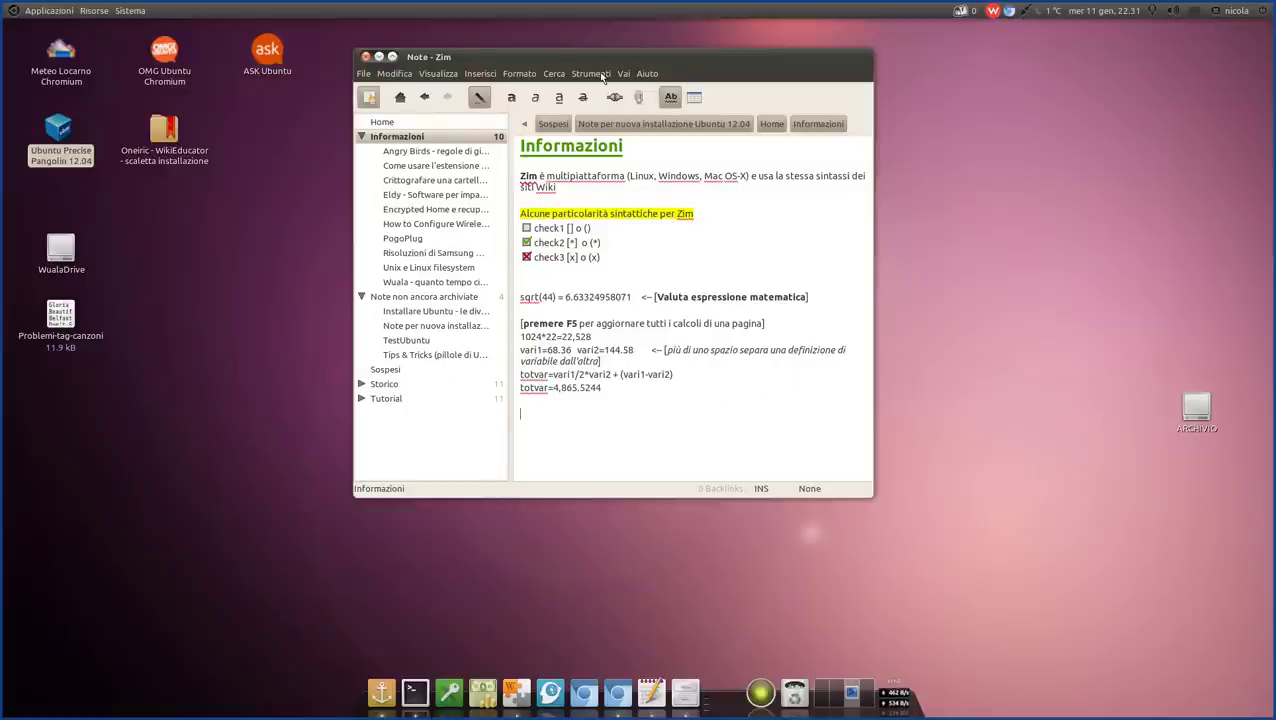
pyautogui.click(600, 75)
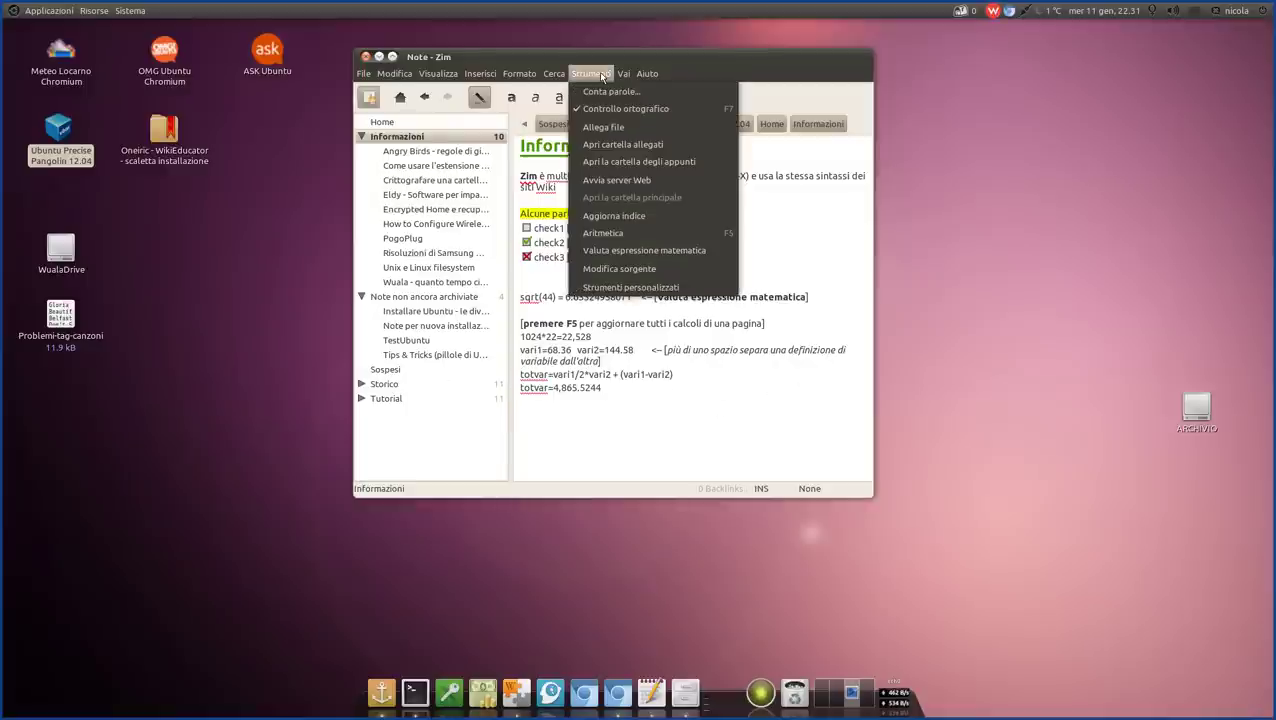
pyautogui.click(785, 256)
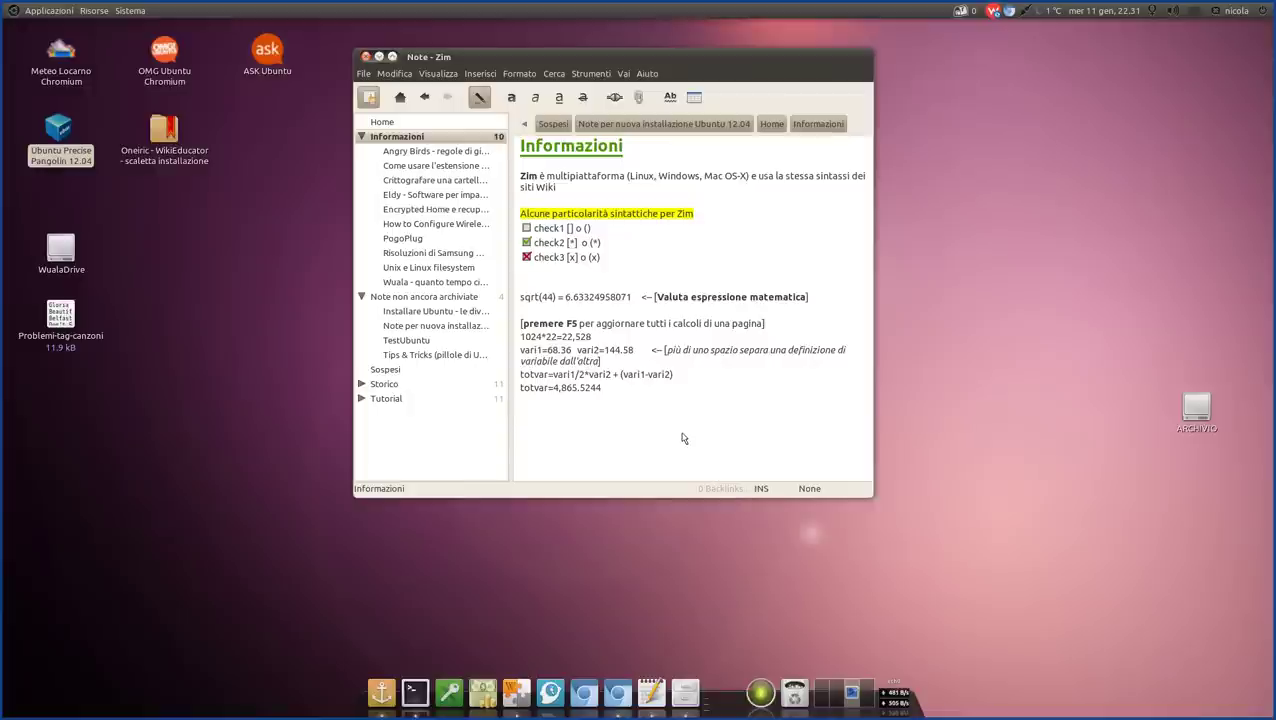
pyautogui.press('BackSpace')
pyautogui.press('Return')
pyautogui.moveTo(460, 60); pyautogui.dragTo(451, 56)
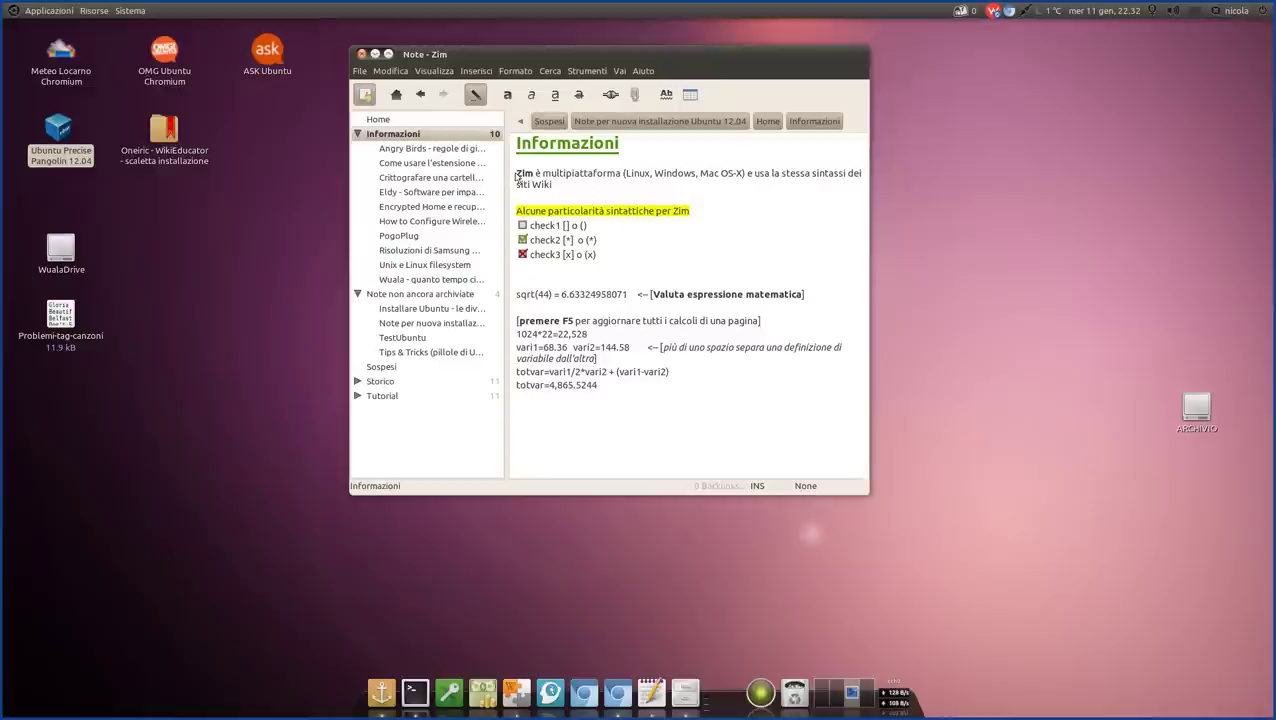
# Examine the opening sentence of the Informazioni page about Zim's supported platforms and wiki syntax
pyautogui.moveTo(516, 176); pyautogui.dragTo(622, 175)
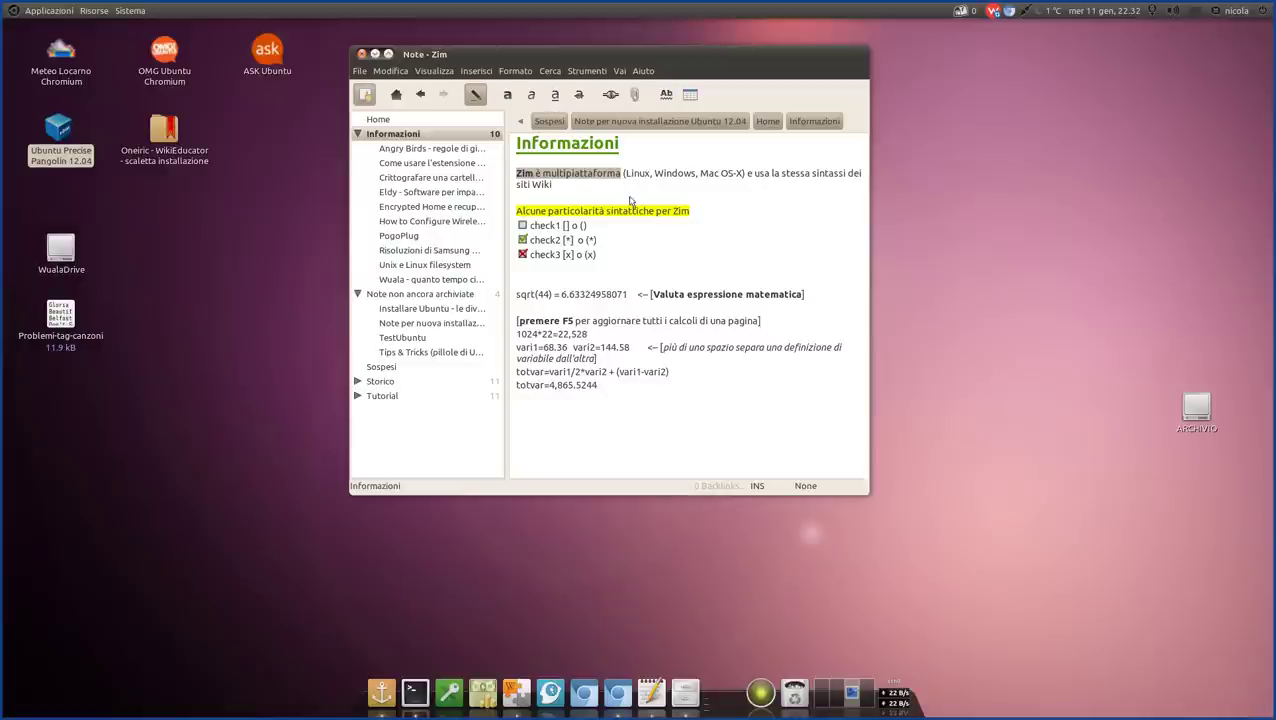
pyautogui.click(588, 175)
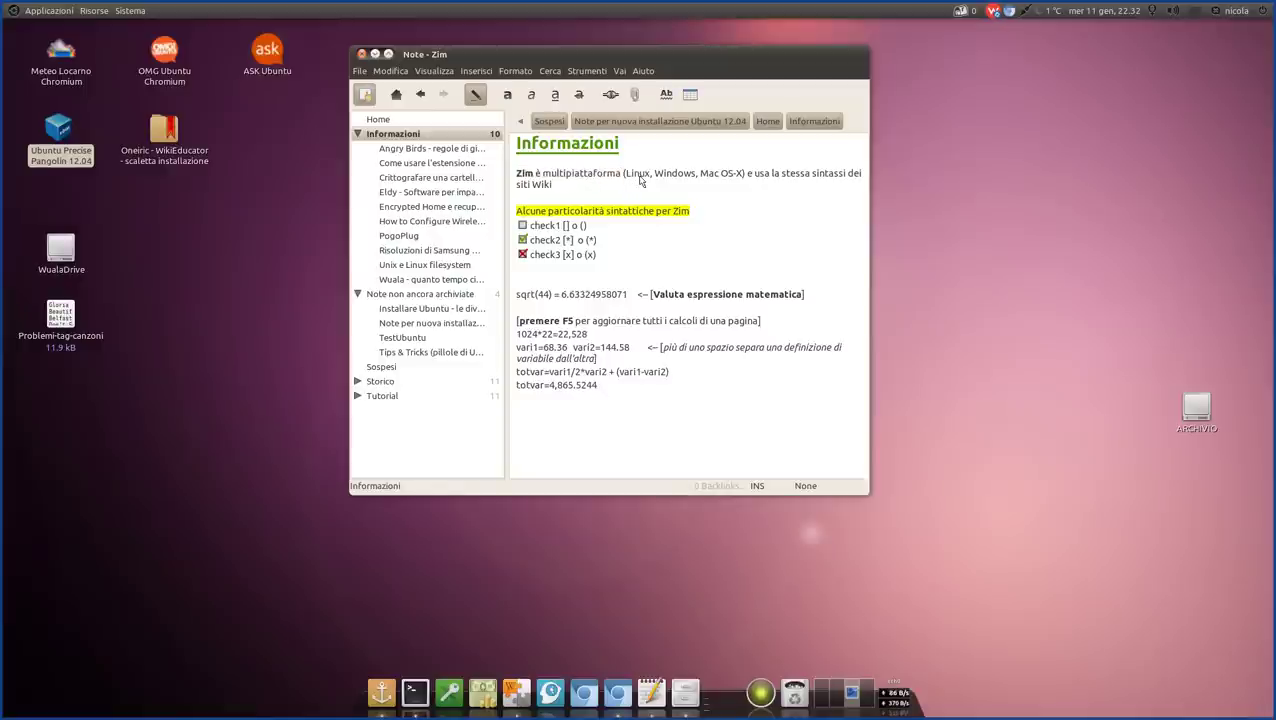
pyautogui.click(640, 175)
pyautogui.click(668, 175)
pyautogui.click(726, 176)
pyautogui.tripleClick(545, 185)
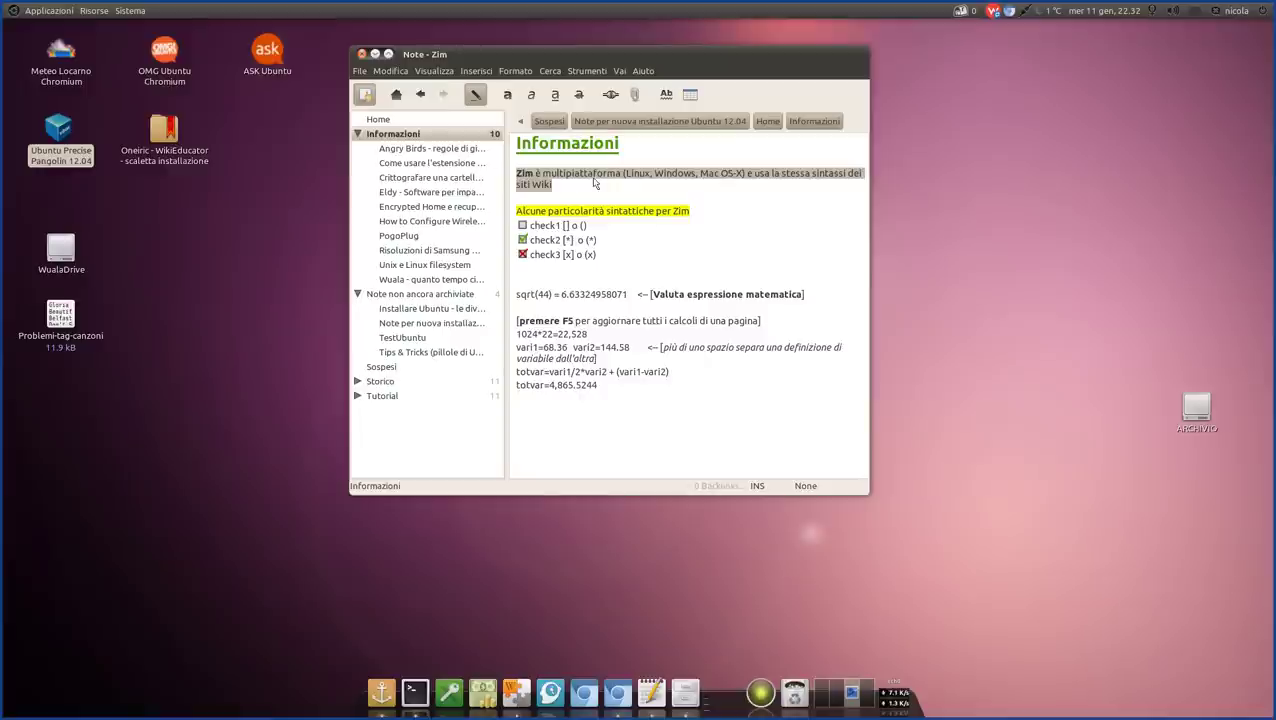
pyautogui.click(535, 189)
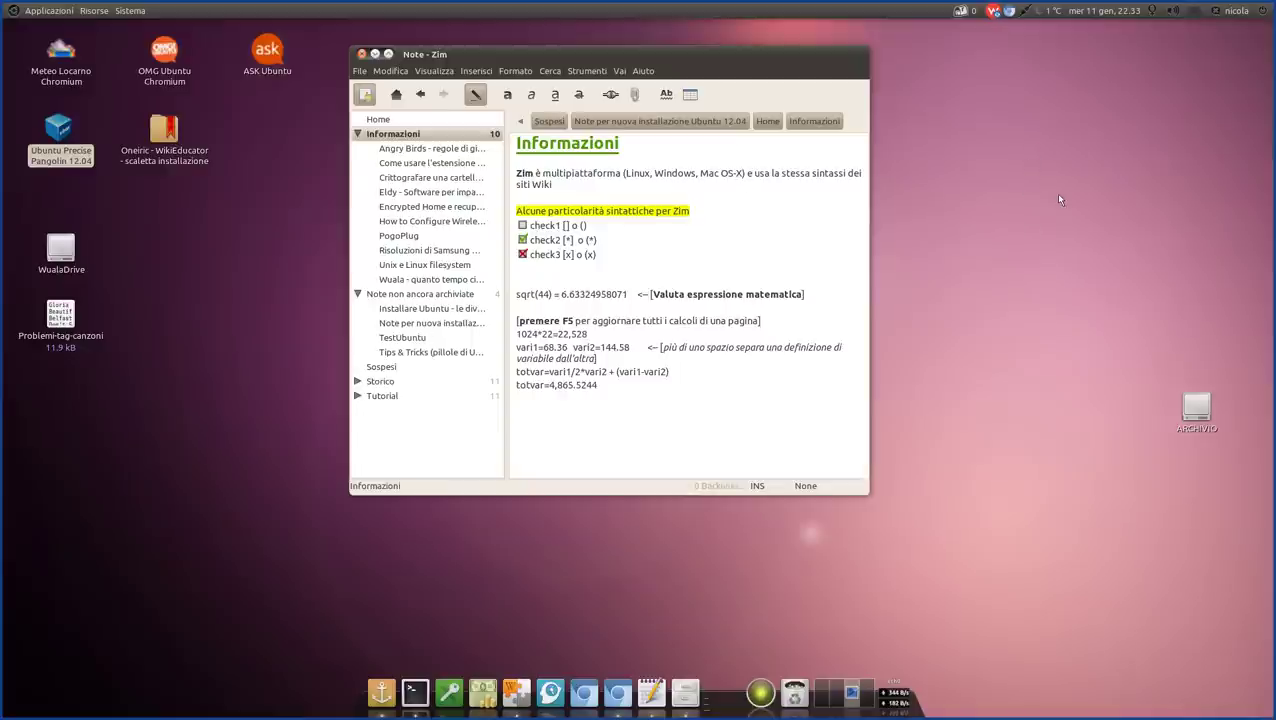
pyautogui.doubleClick(524, 174)
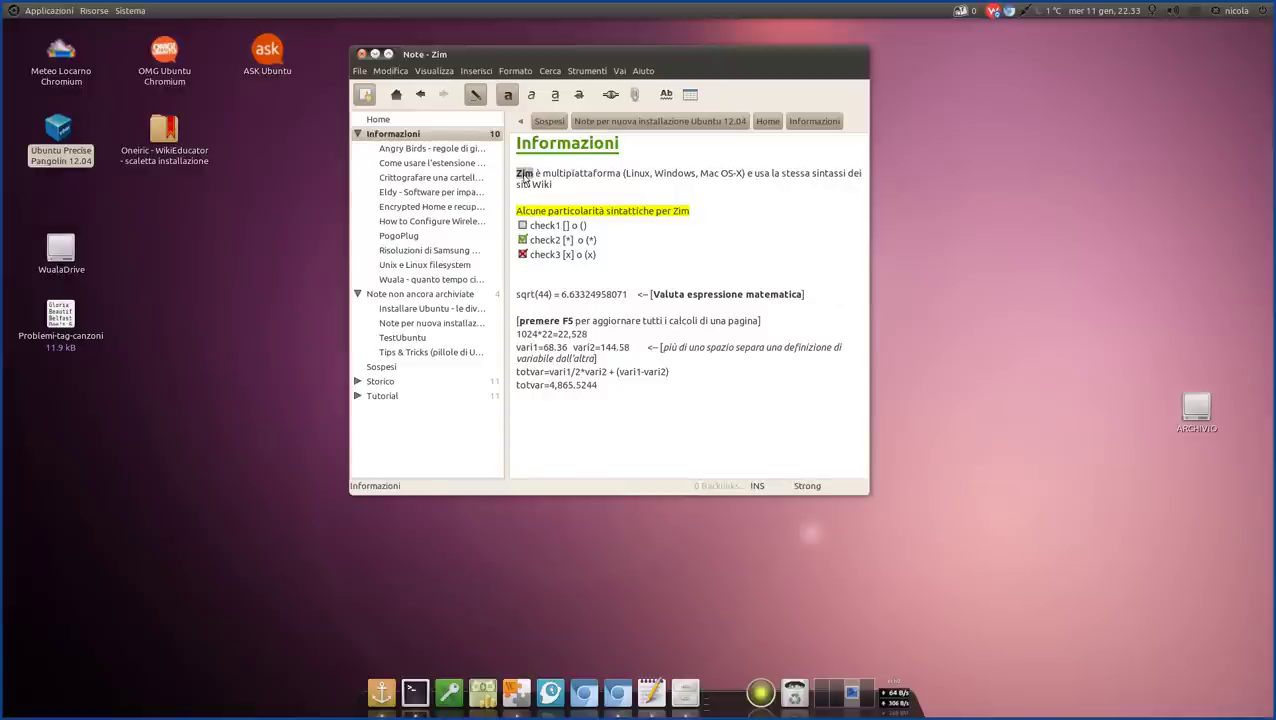
pyautogui.doubleClick(684, 175)
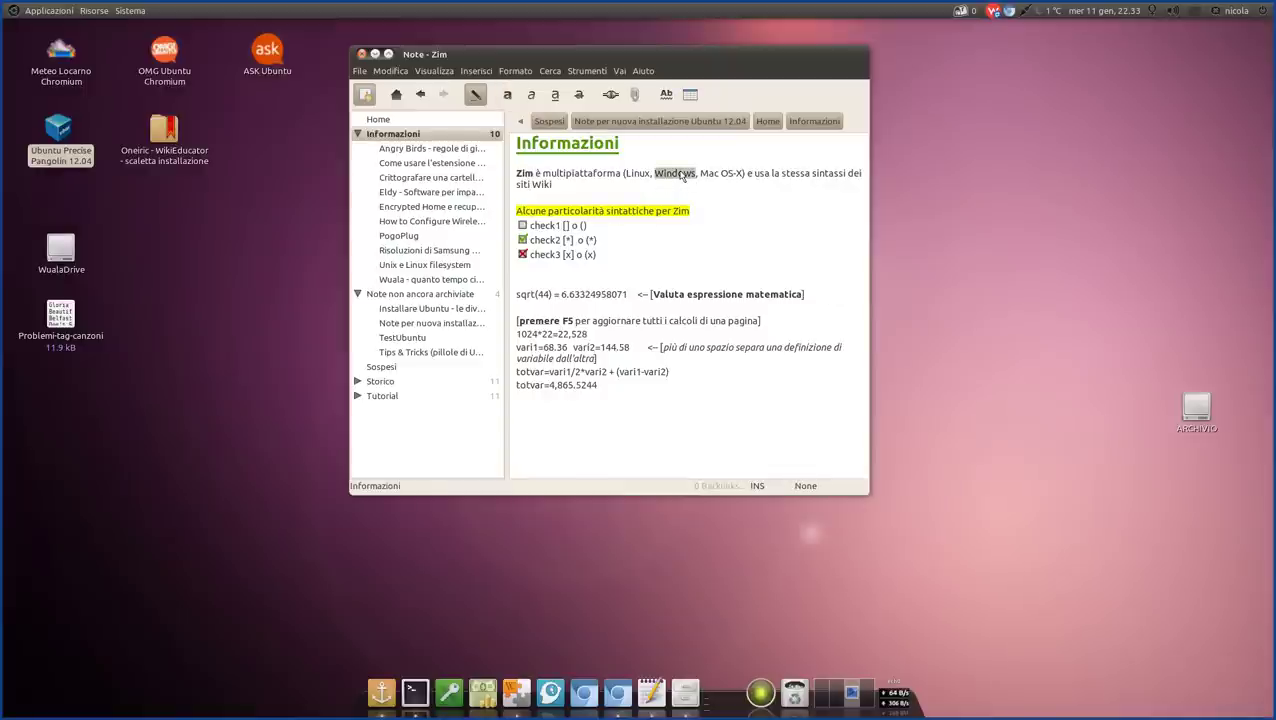
pyautogui.click(733, 174)
# Examine the Informazioni page heading and review the available heading and text formatting options
pyautogui.click(518, 148)
pyautogui.click(515, 71)
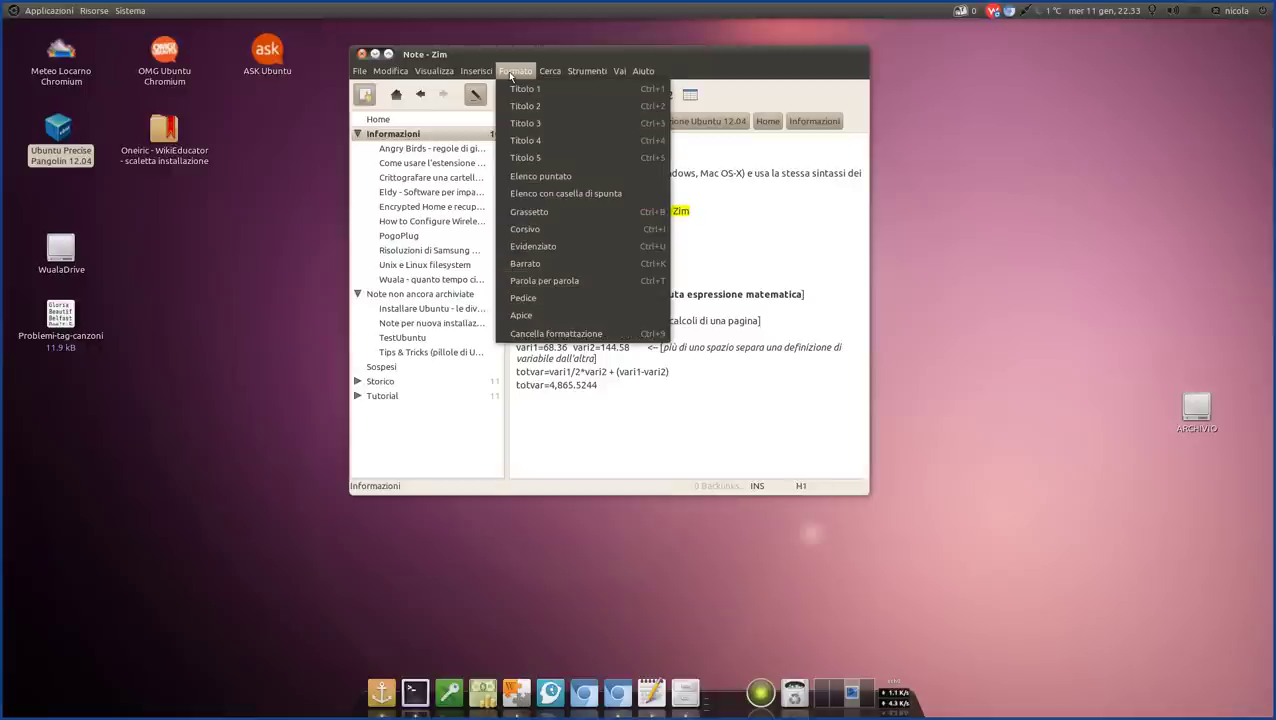
pyautogui.click(816, 230)
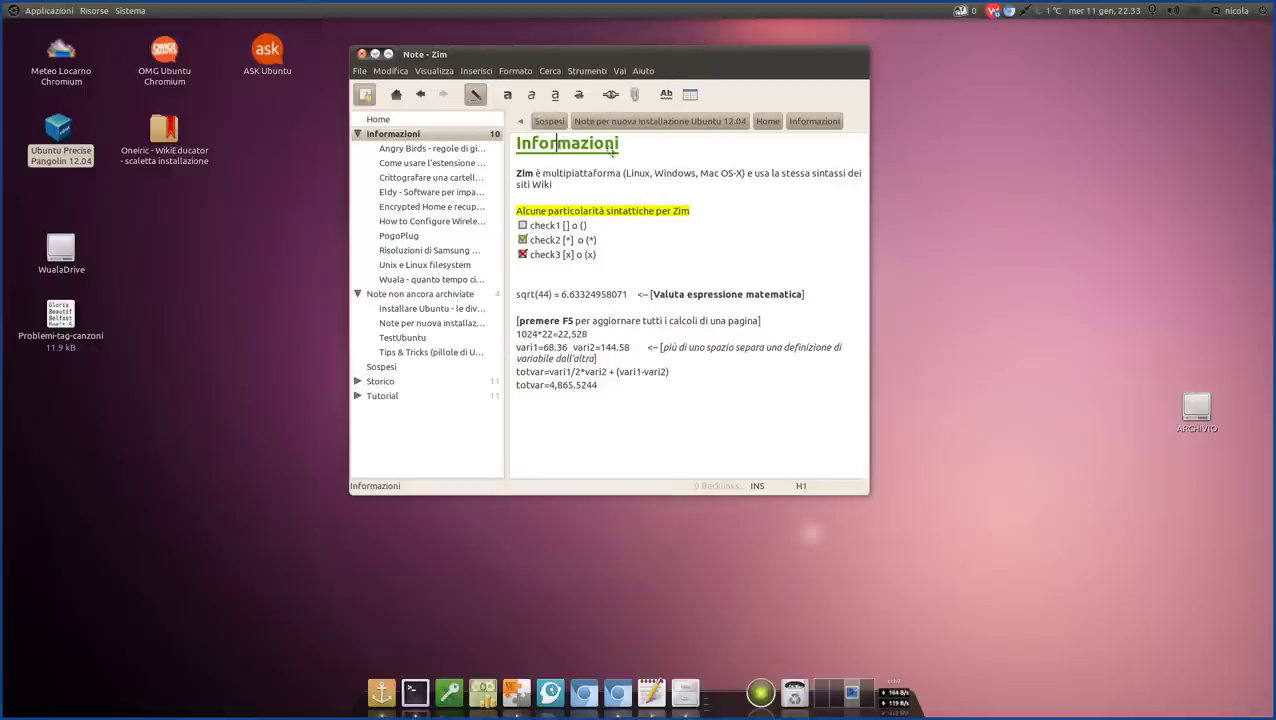
pyautogui.moveTo(619, 146); pyautogui.dragTo(510, 146)
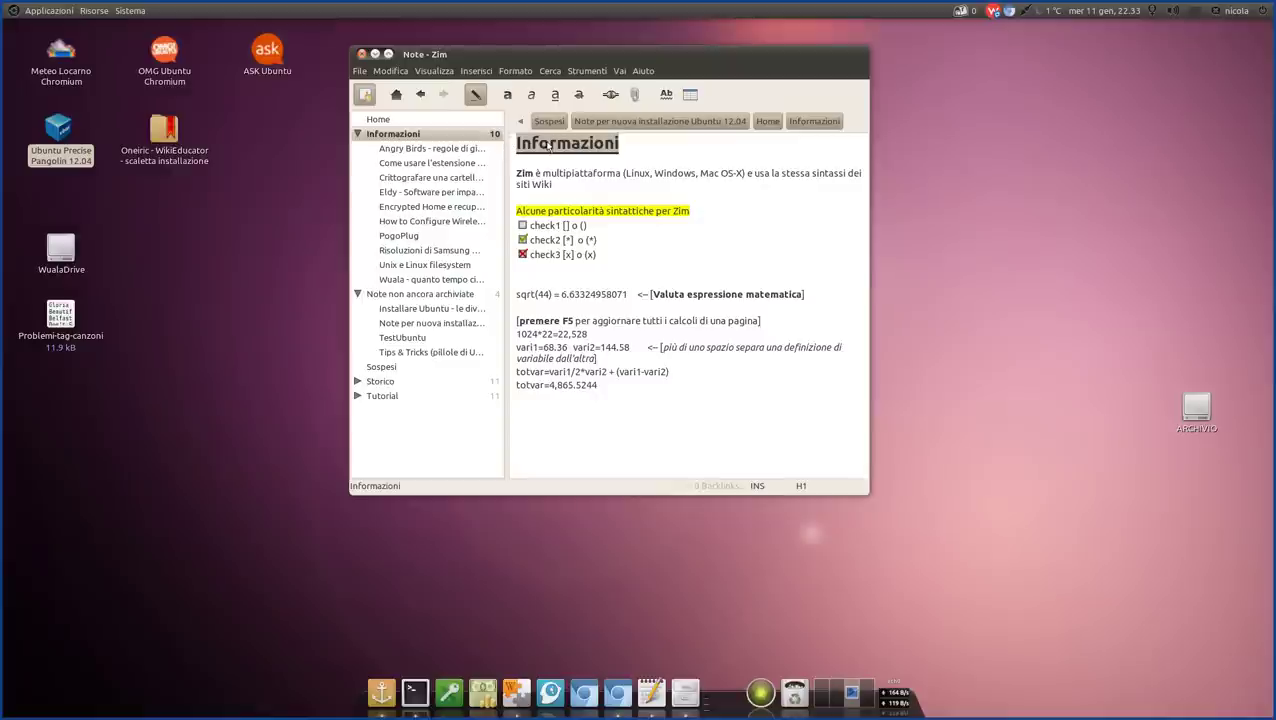
pyautogui.click(549, 146)
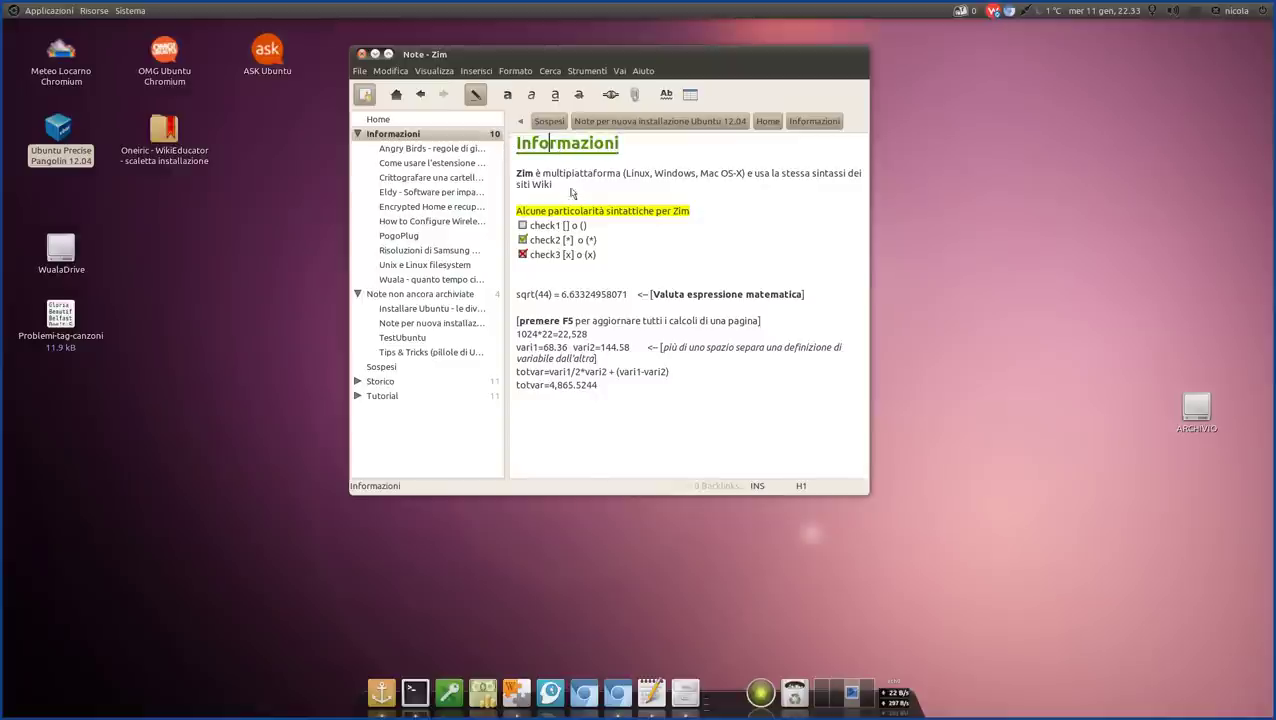
pyautogui.click(515, 70)
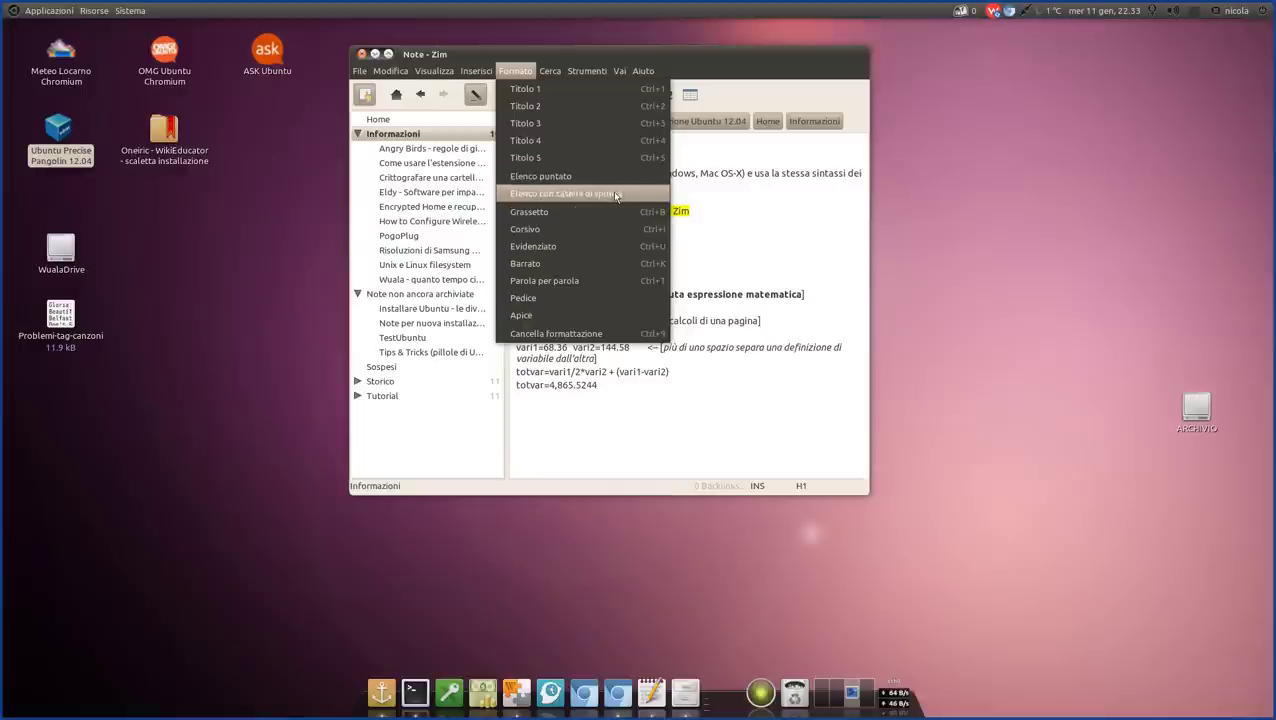
pyautogui.click(488, 213)
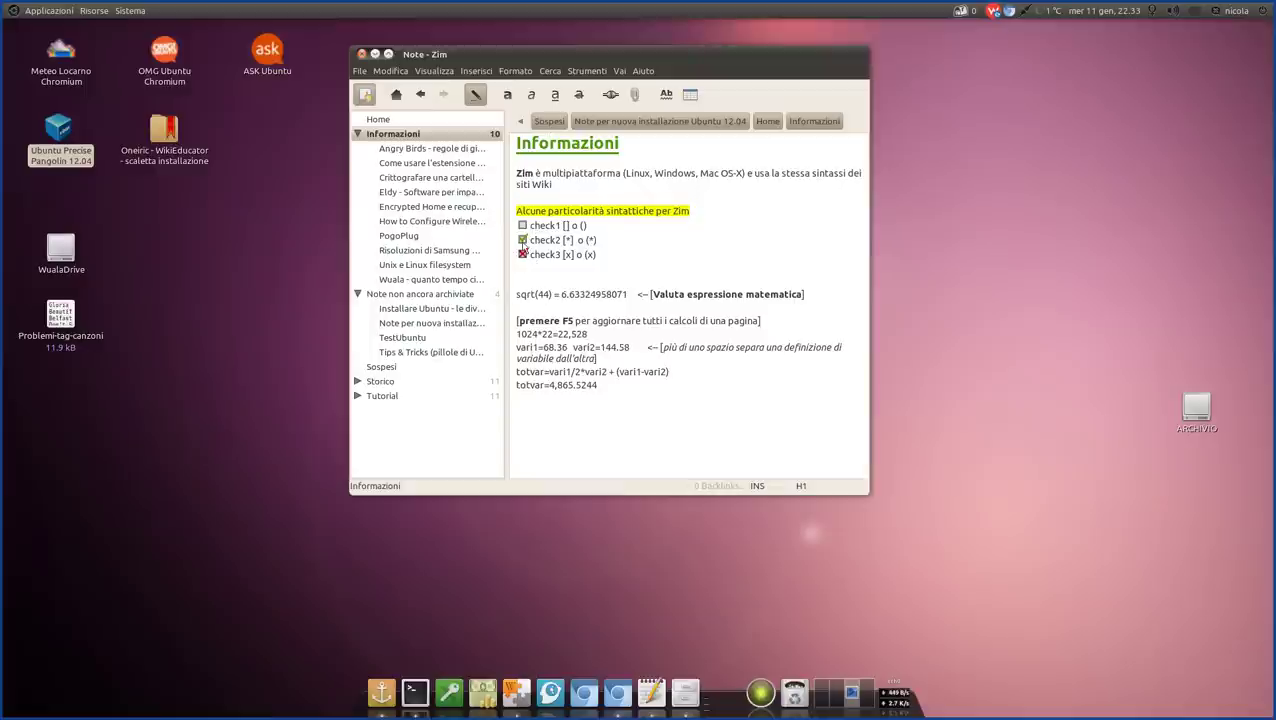
# Cycle the check1 checkbox through its states, ending with it empty
pyautogui.click(521, 226)
pyautogui.click(521, 226)
pyautogui.click(521, 226)
pyautogui.click(521, 226)
pyautogui.click(521, 226)
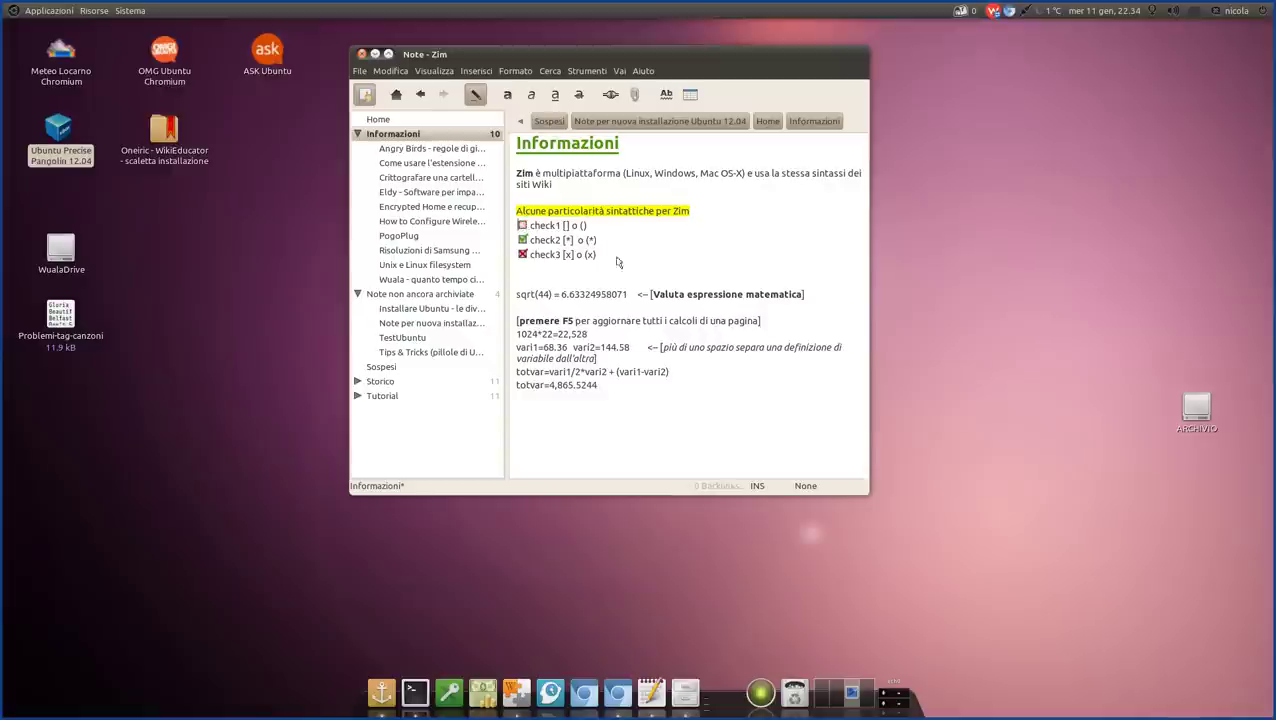
# Examine the check1 syntax and review the list and text styles offered for formatting
pyautogui.moveTo(560, 227); pyautogui.dragTo(590, 229)
pyautogui.click(598, 234)
pyautogui.click(513, 71)
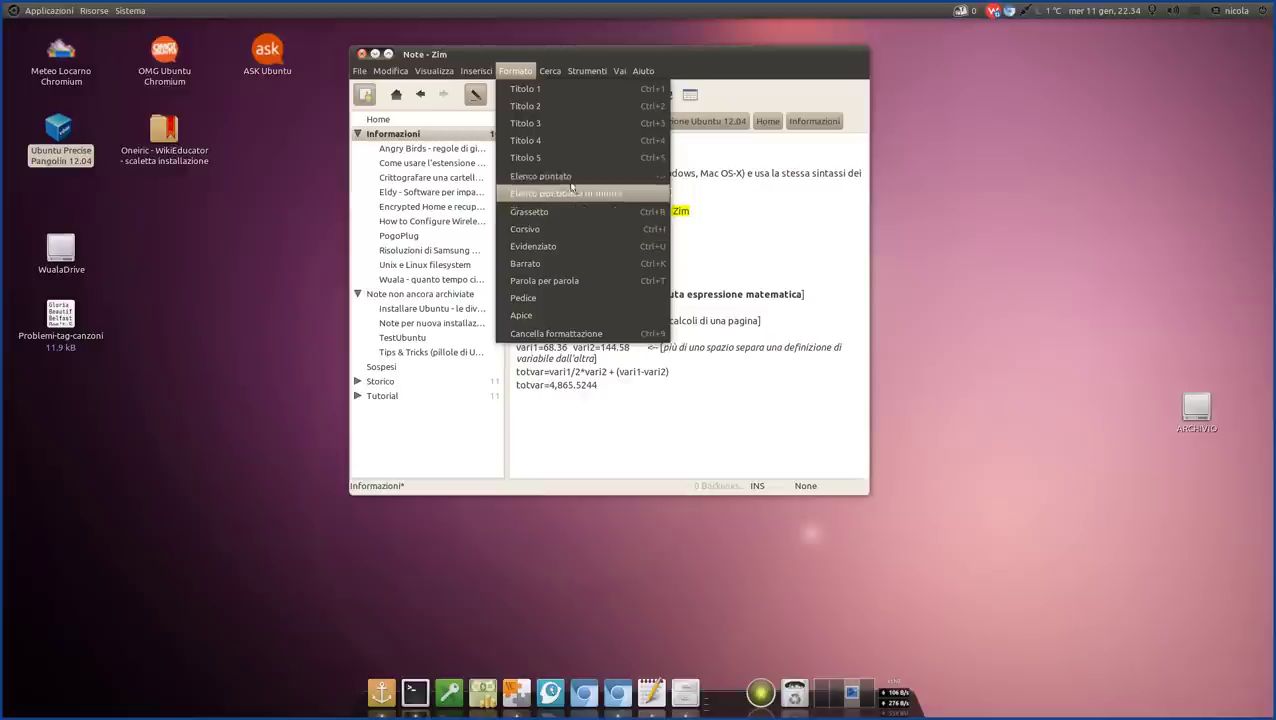
pyautogui.click(760, 276)
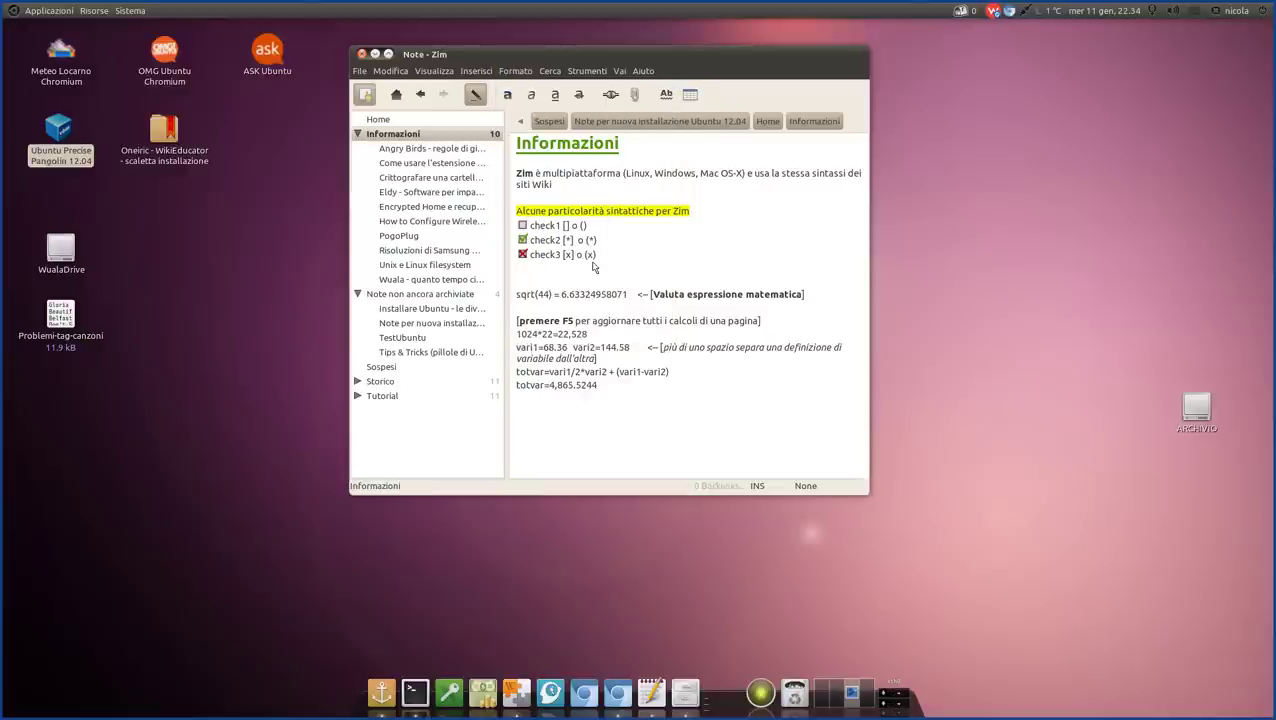
# Add a checkbox item reading "spunta" on a new line below check3 using the [] syntax, and toggle its checkbox
pyautogui.press('Return')
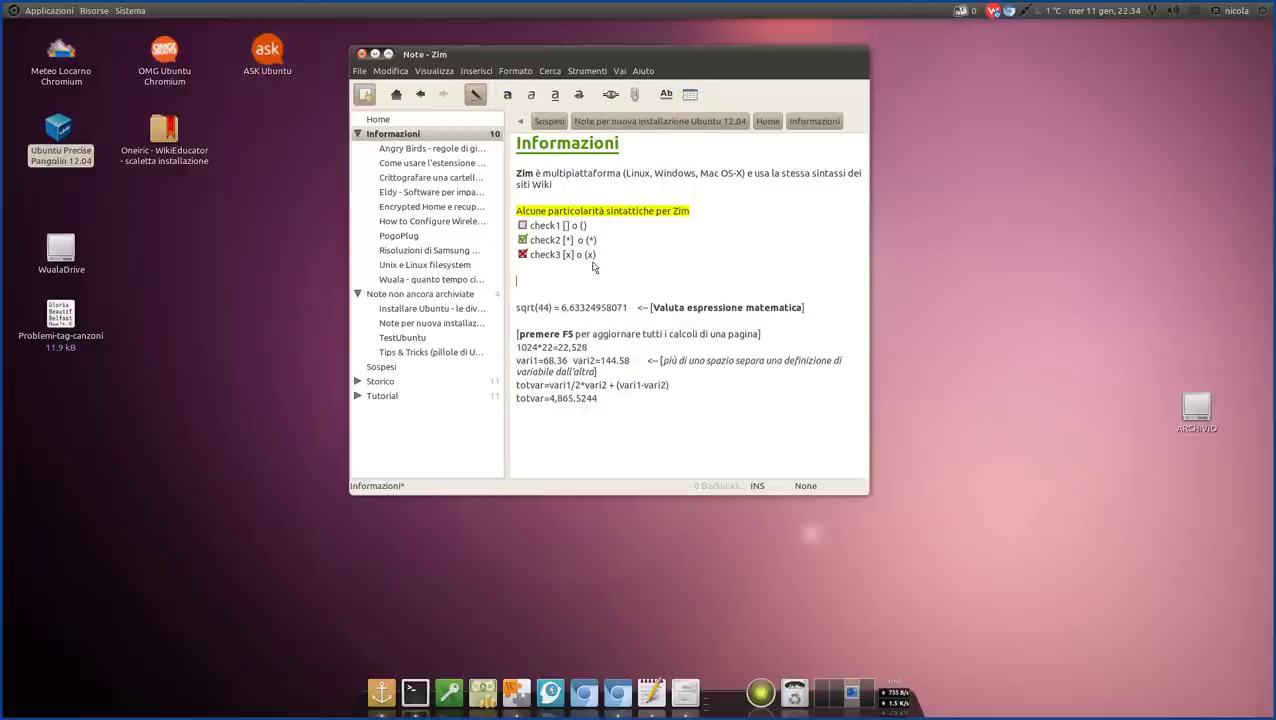
pyautogui.write('[] ')
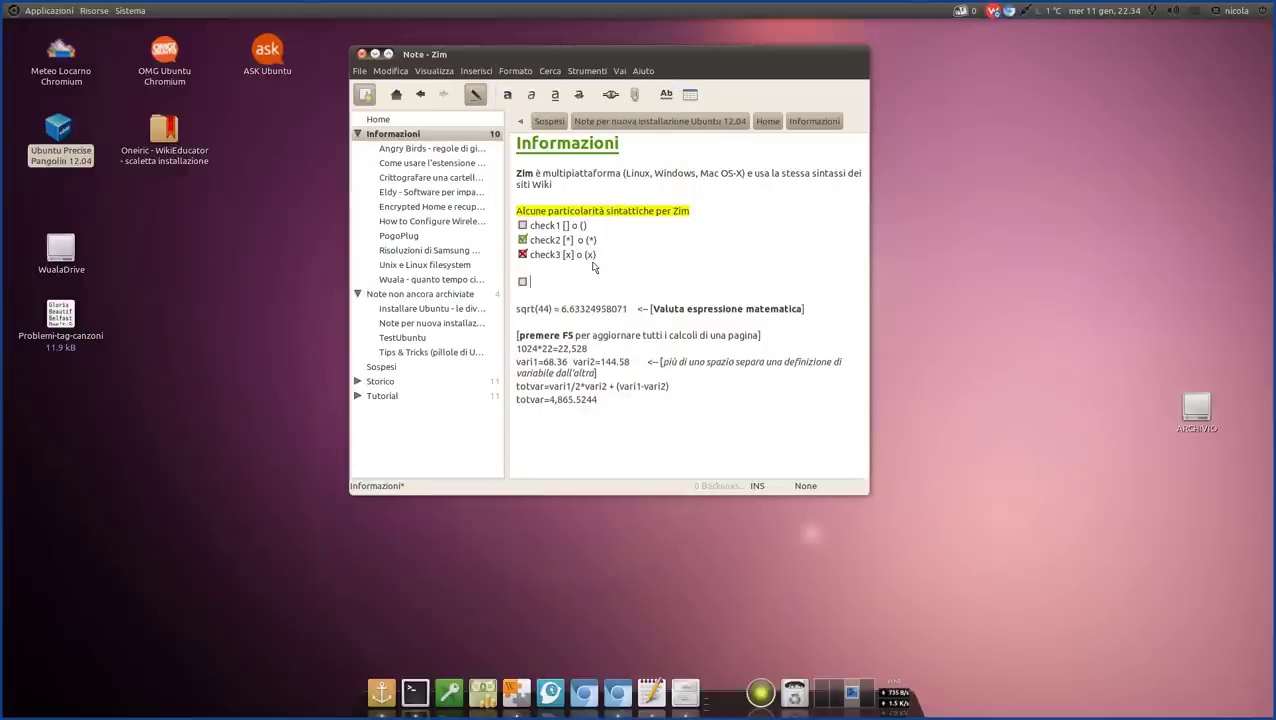
pyautogui.write('spunta')
pyautogui.click(522, 284)
# Delete the "spunta" checkbox item below check3, leaving an empty line
pyautogui.press('BackSpace')
pyautogui.press('BackSpace')
pyautogui.press('BackSpace')
pyautogui.press('BackSpace')
pyautogui.press('BackSpace')
pyautogui.press('BackSpace')
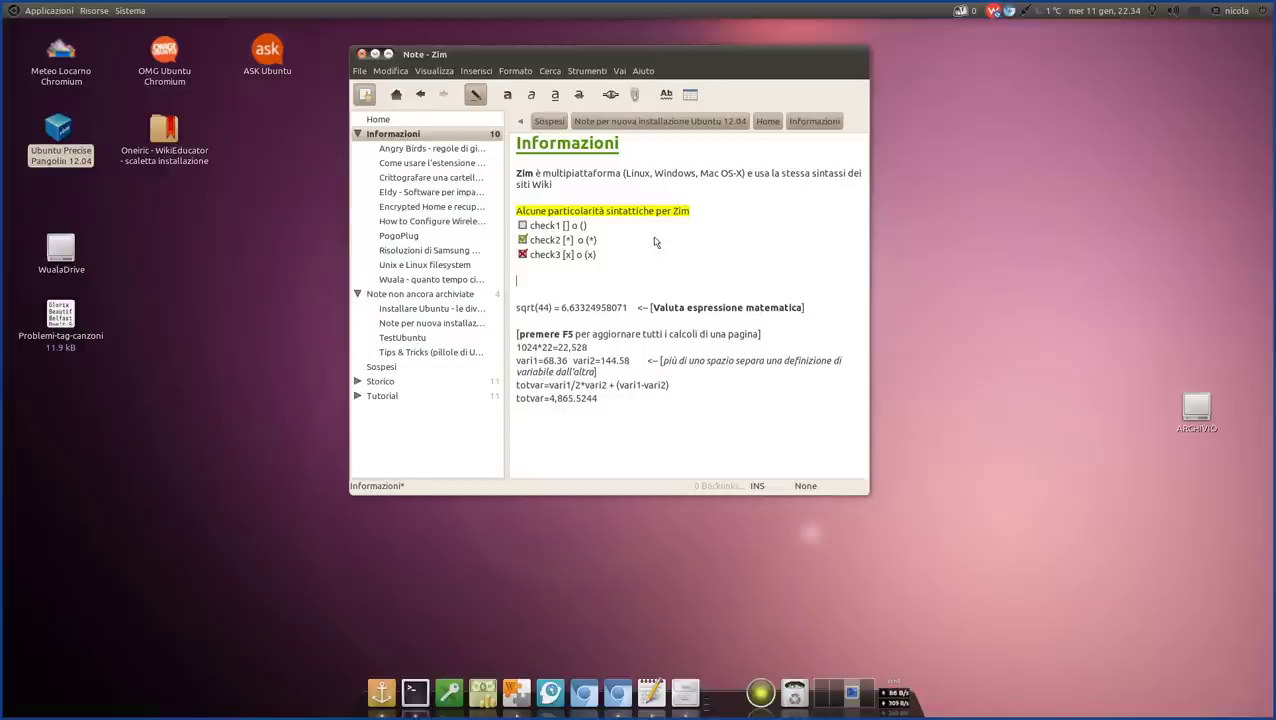
# Write a bulleted list below the checkboxes with two "punto" items and an indented sub-item "pun"
pyautogui.write('*')
pyautogui.write(' pun')
pyautogui.write('to')
pyautogui.press('Return')
pyautogui.write('punto')
pyautogui.press('Return')
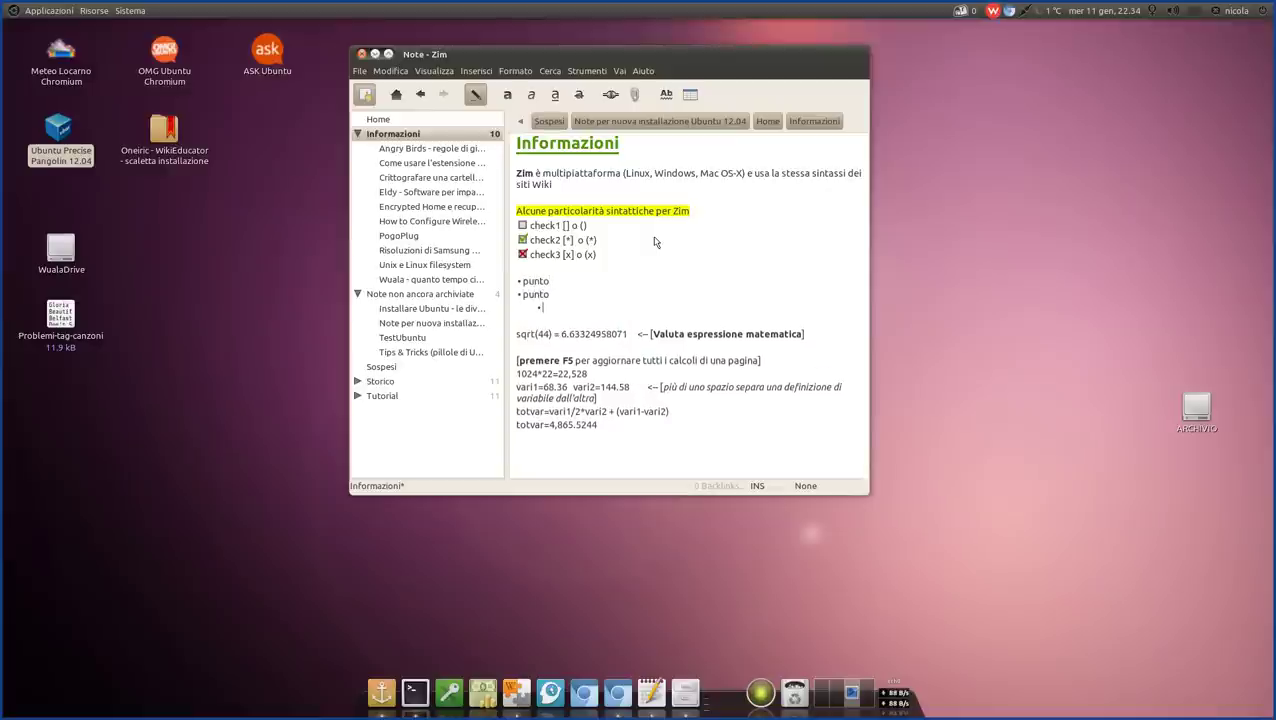
pyautogui.write('puntpo')
pyautogui.press('BackSpace')
pyautogui.press('Return')
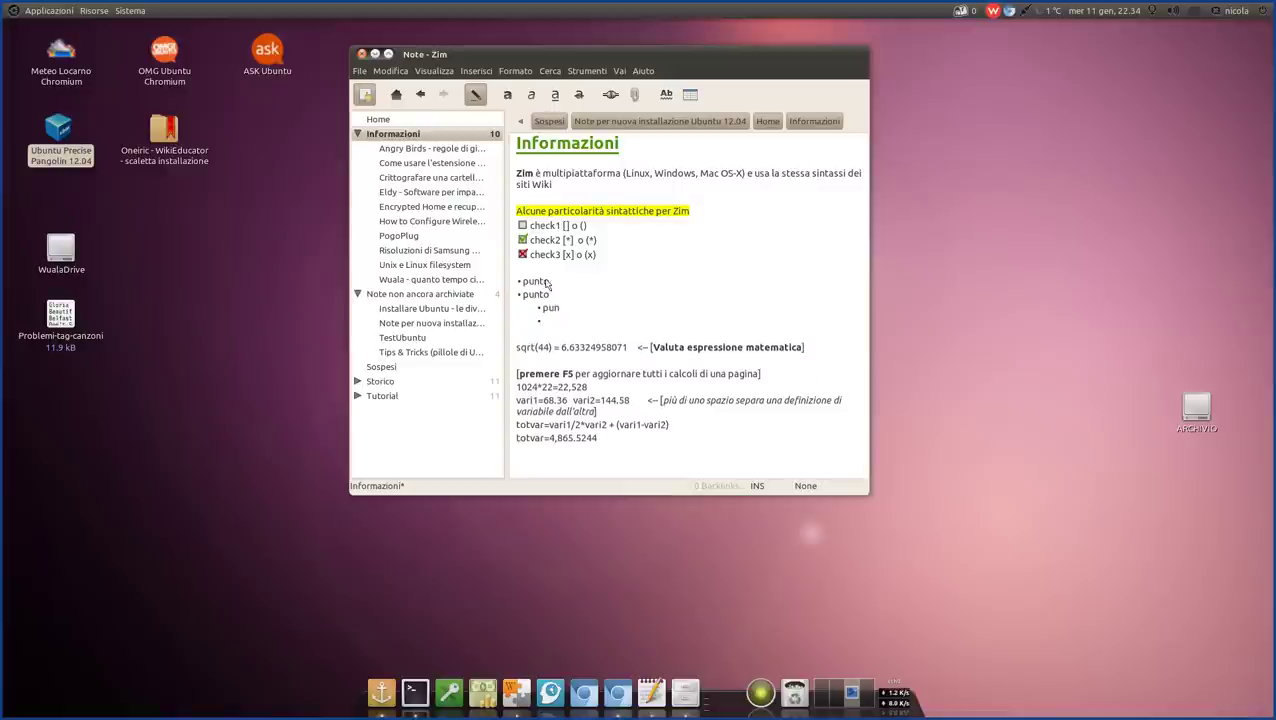
# Delete the whole bulleted list and the extra line below the checkboxes
pyautogui.moveTo(558, 322); pyautogui.dragTo(578, 262)
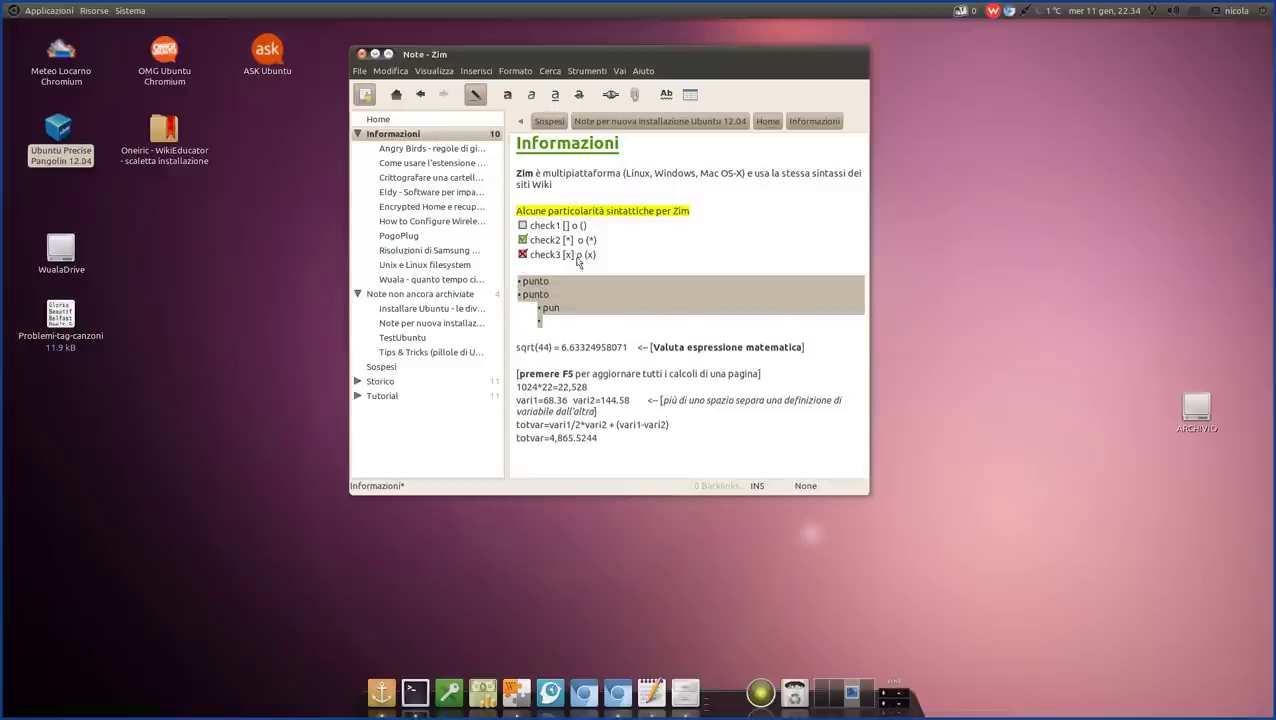
pyautogui.press('BackSpace')
pyautogui.press('BackSpace')
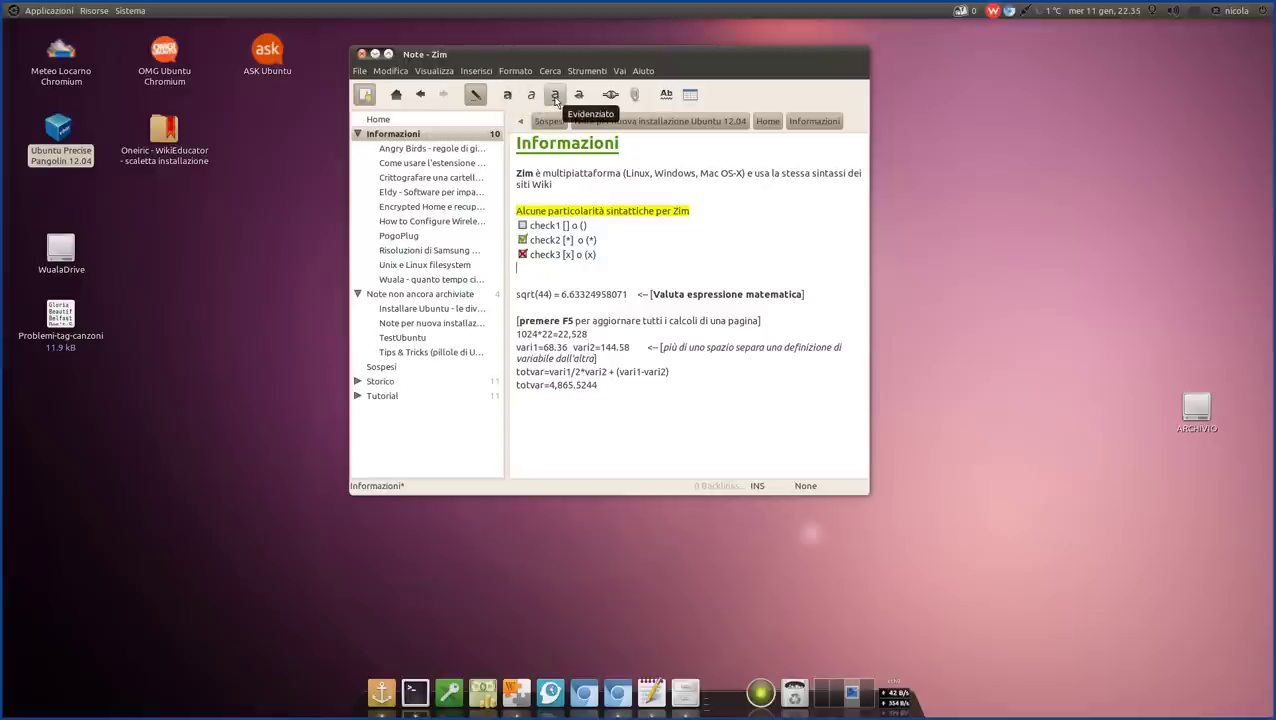
# Point out the highlighted syntax heading and strike through the word Windows in the opening sentence
pyautogui.tripleClick(640, 210)
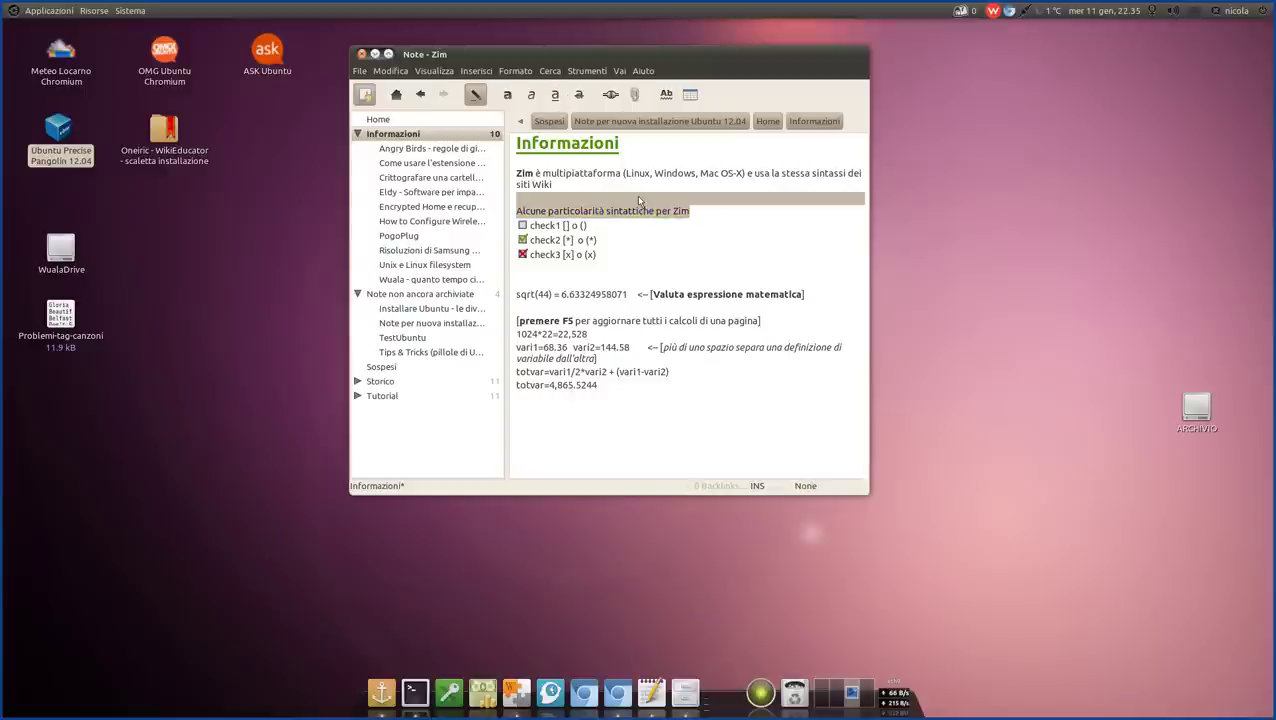
pyautogui.click(638, 200)
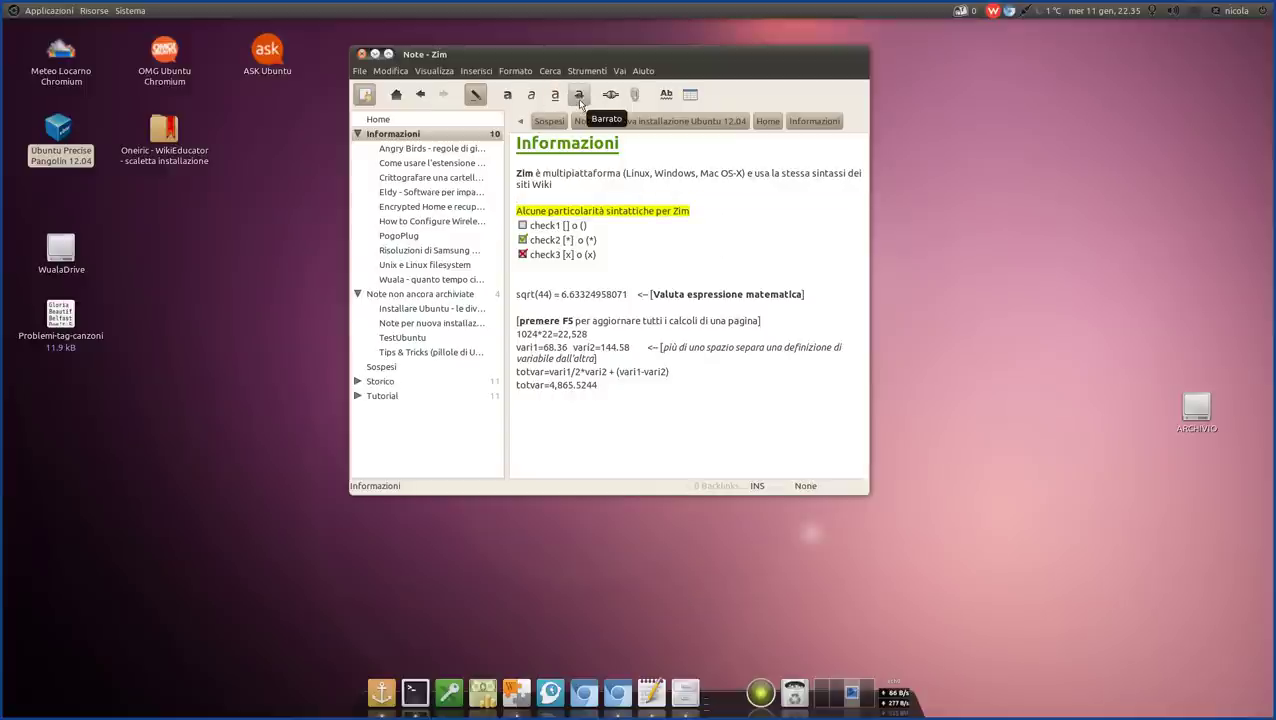
pyautogui.doubleClick(683, 175)
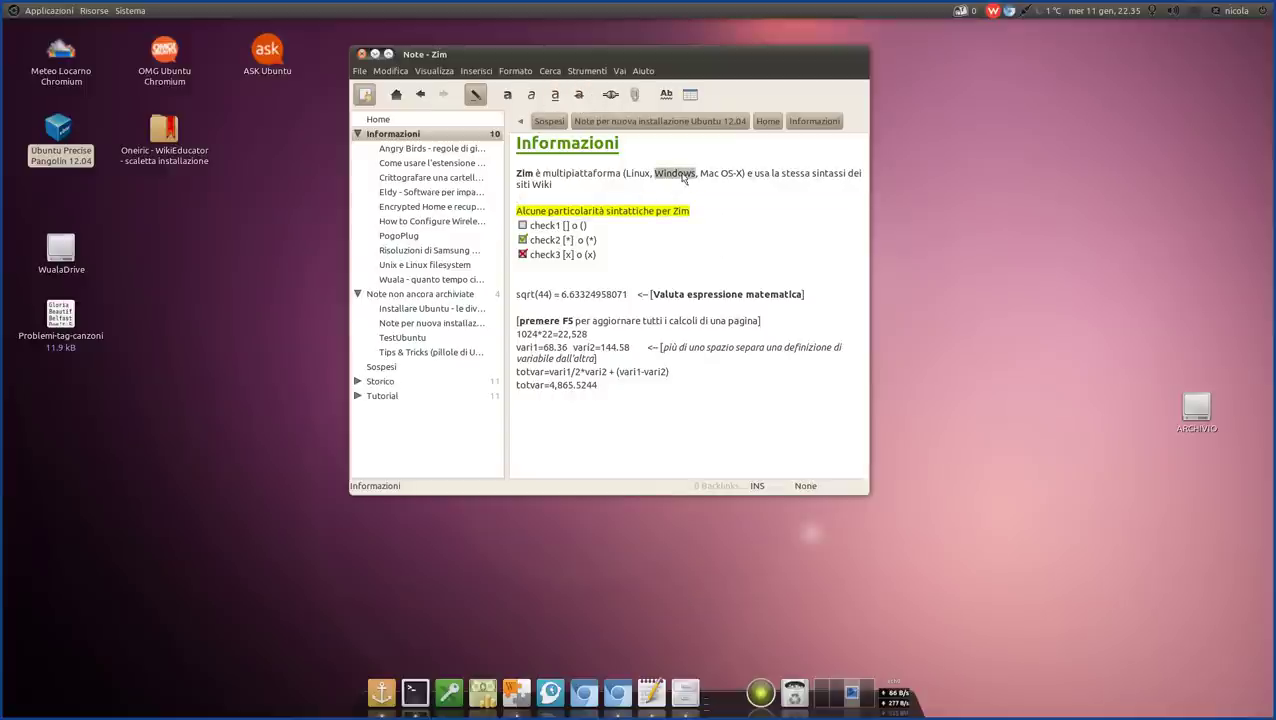
pyautogui.click(579, 94)
pyautogui.moveTo(672, 186); pyautogui.dragTo(683, 190)
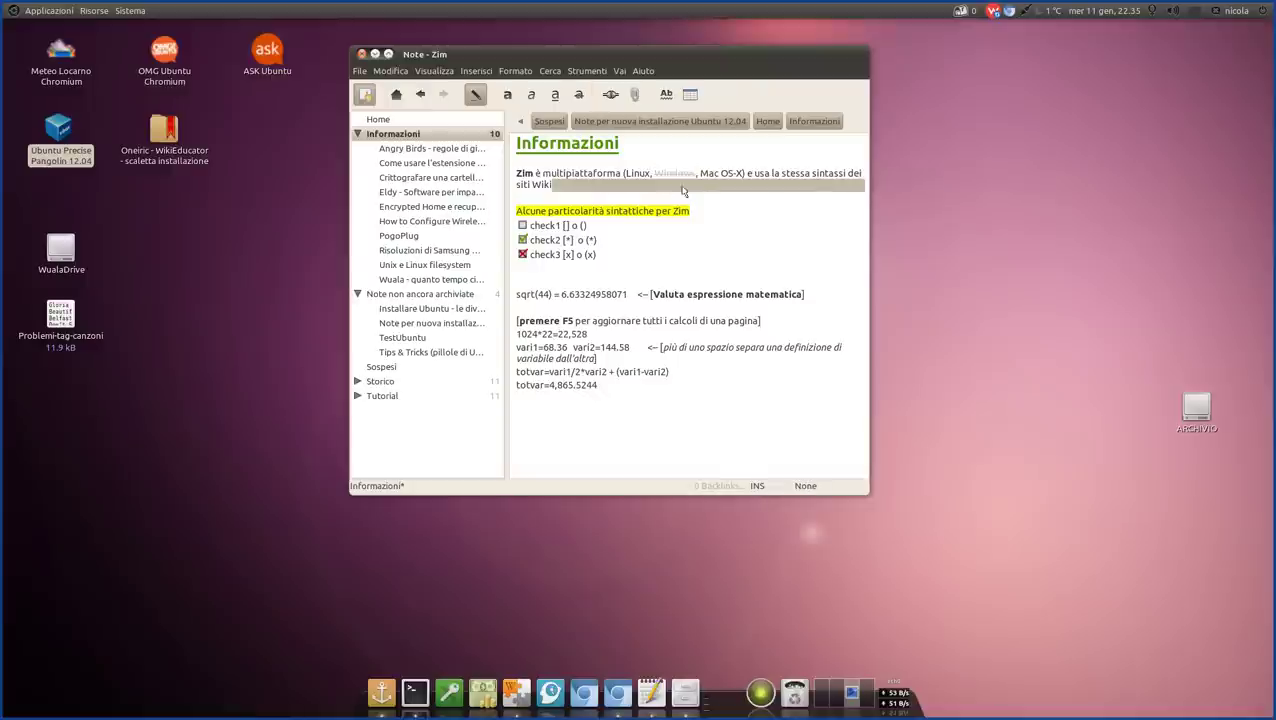
pyautogui.click(683, 198)
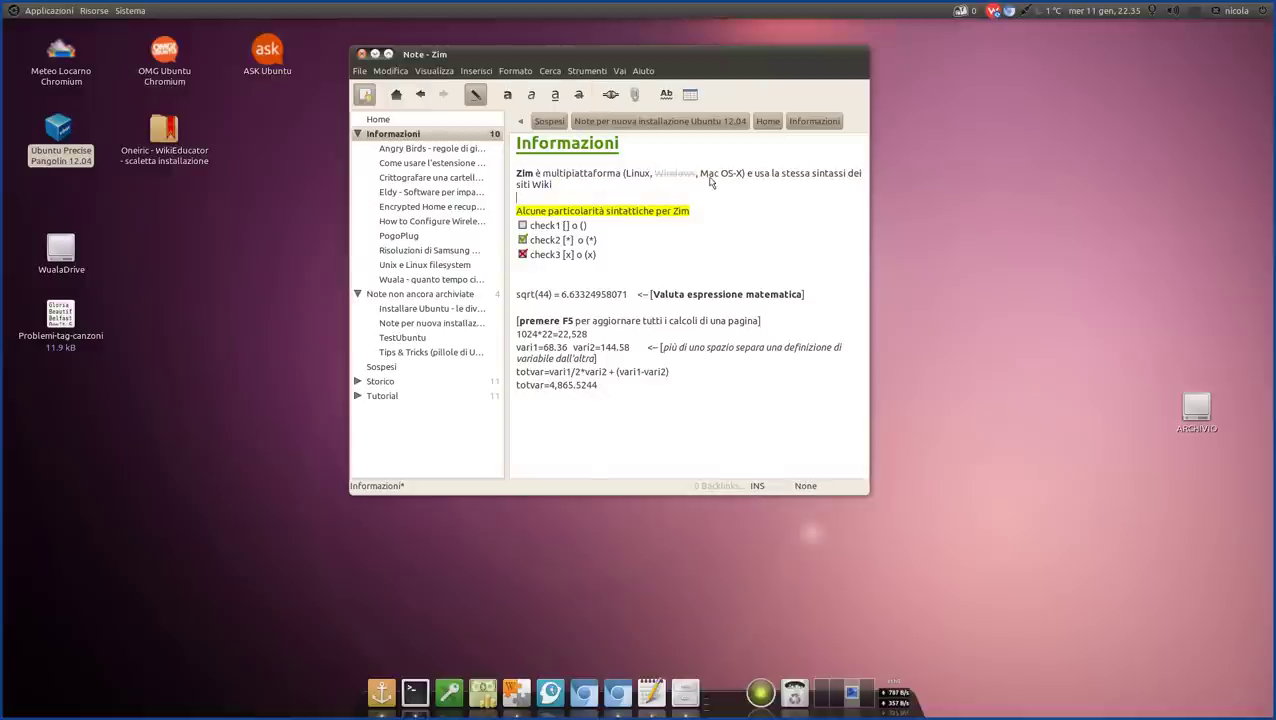
# Remove the strikethrough from the word Windows in the opening sentence
pyautogui.doubleClick(678, 175)
pyautogui.click(578, 96)
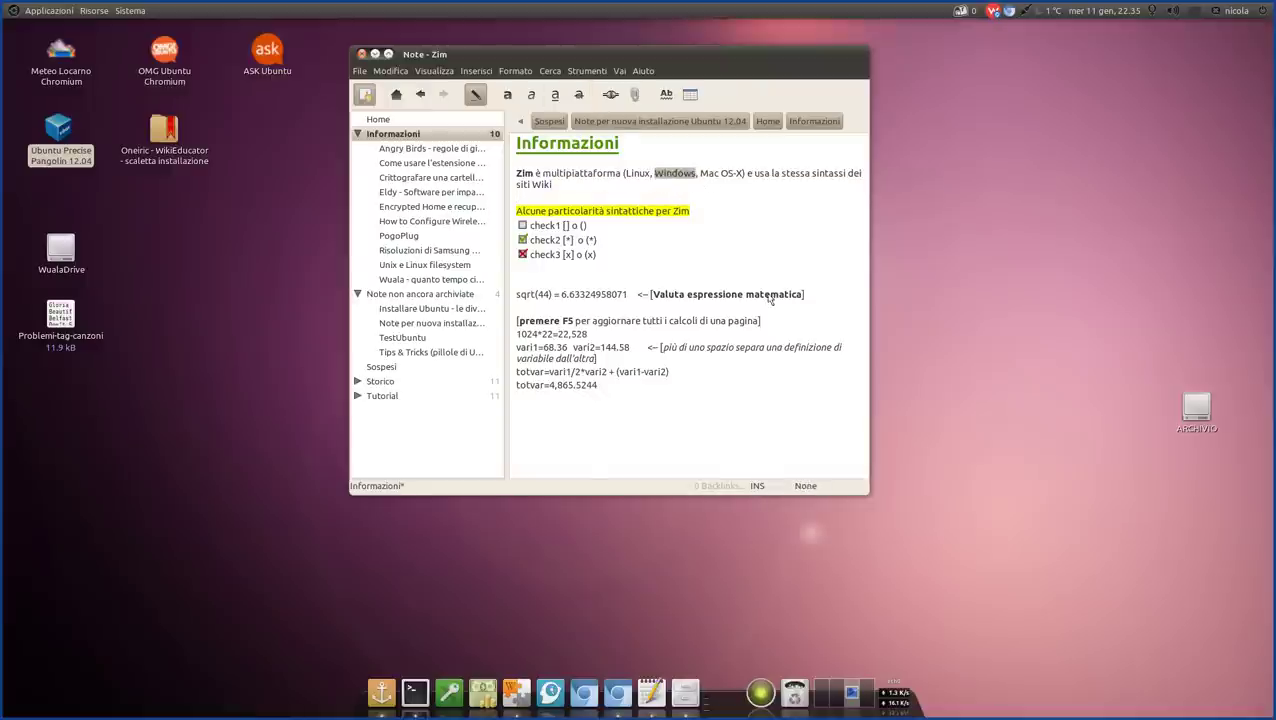
pyautogui.press('Down')
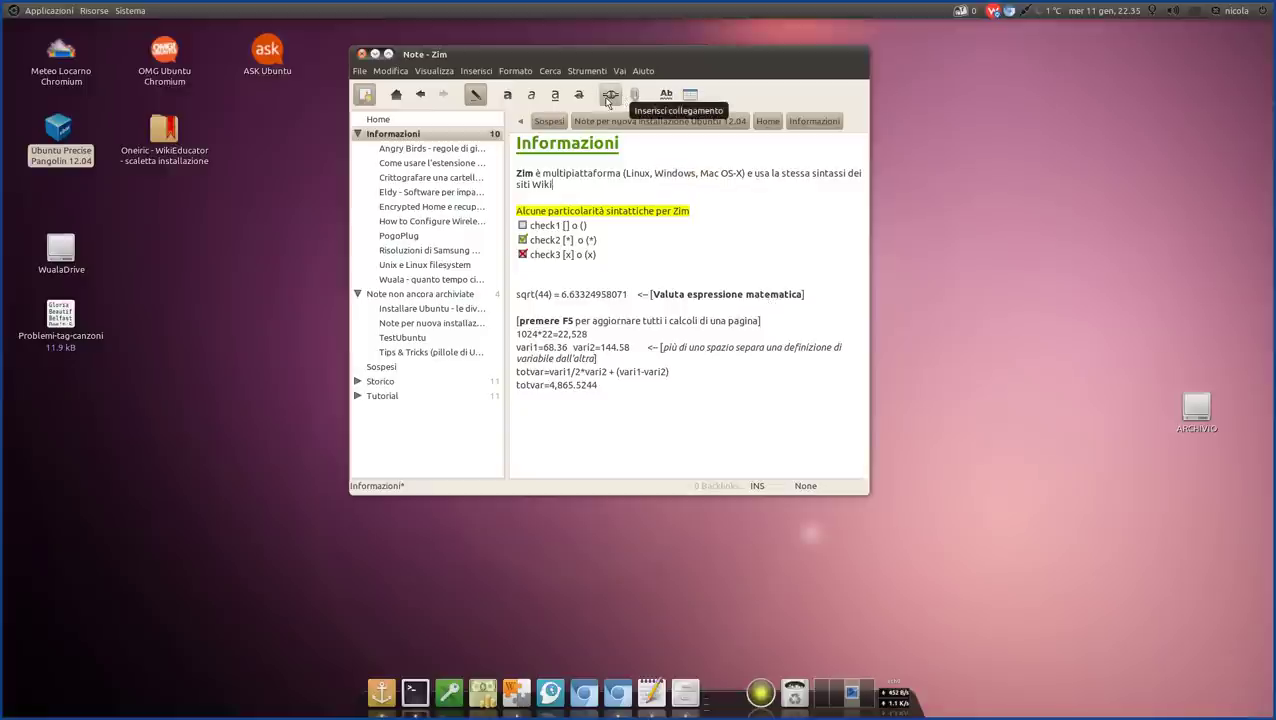
# Open the link insertion dialog and cancel it without inserting a link
pyautogui.click(608, 97)
pyautogui.press('Escape')
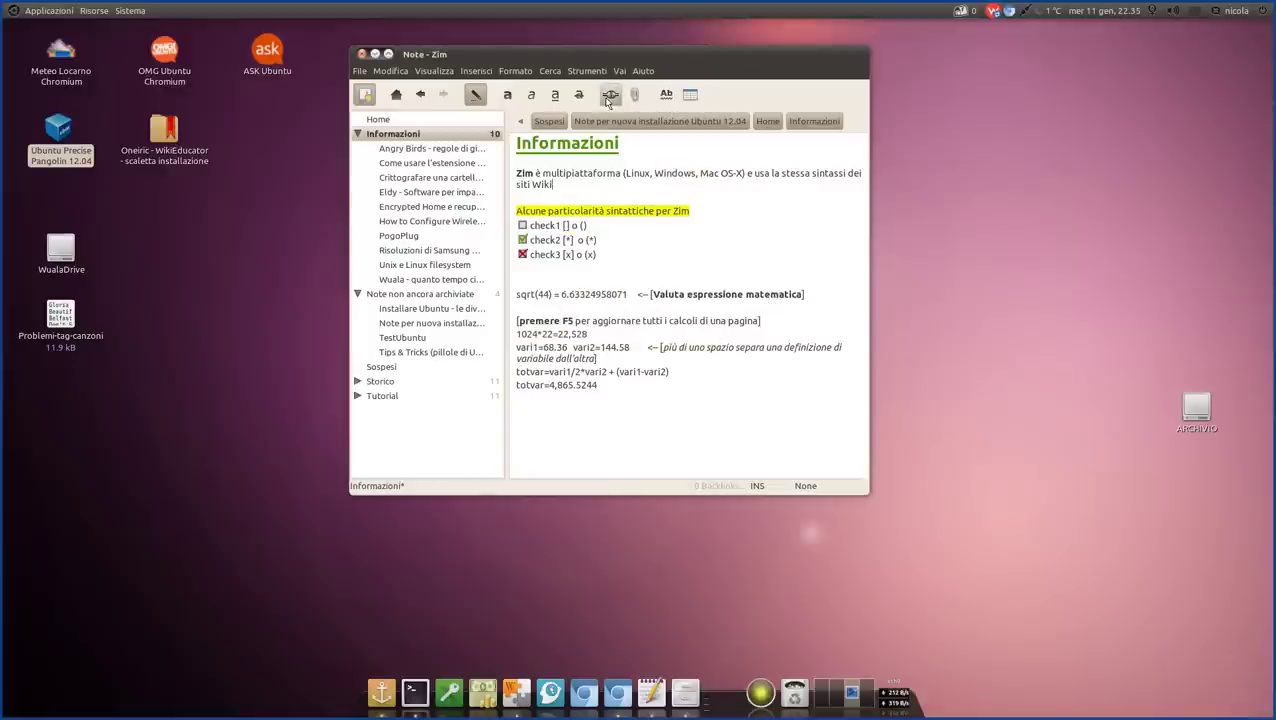
pyautogui.click(740, 182)
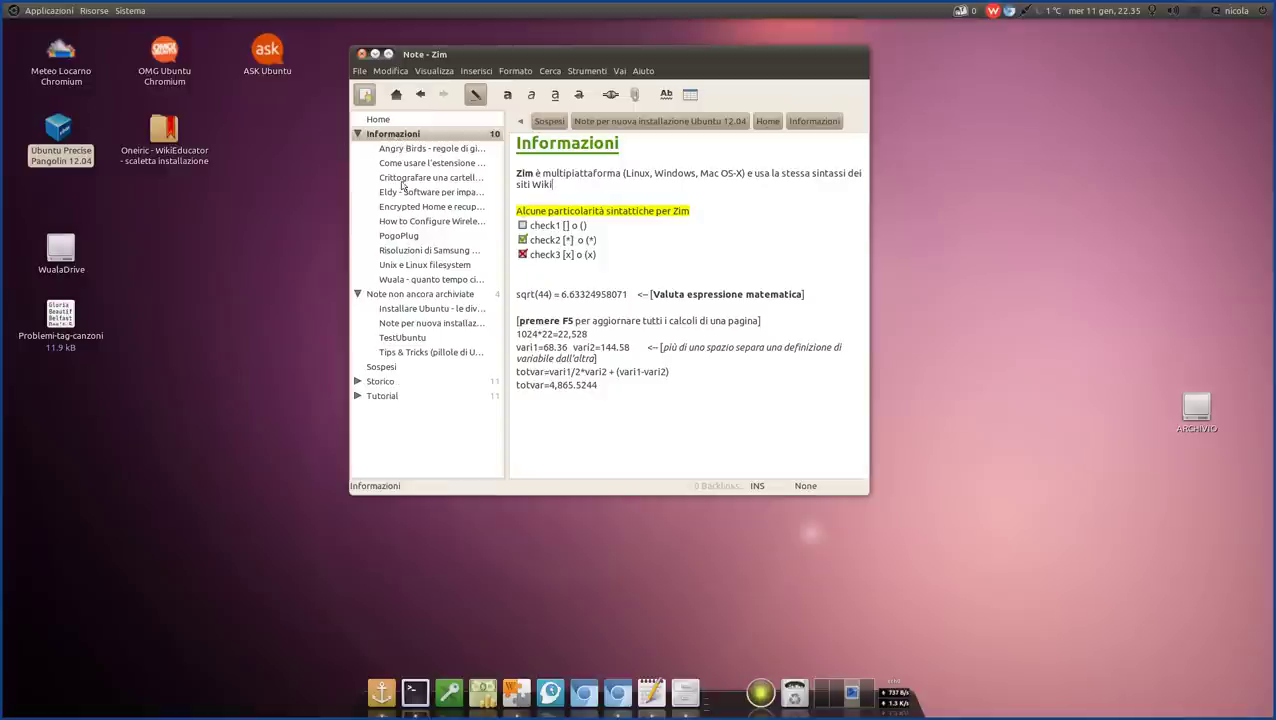
# Point out the Sospesi page in the index, and go from the Home page to the TestUbuntu page
pyautogui.moveTo(381, 370); pyautogui.dragTo(426, 374)
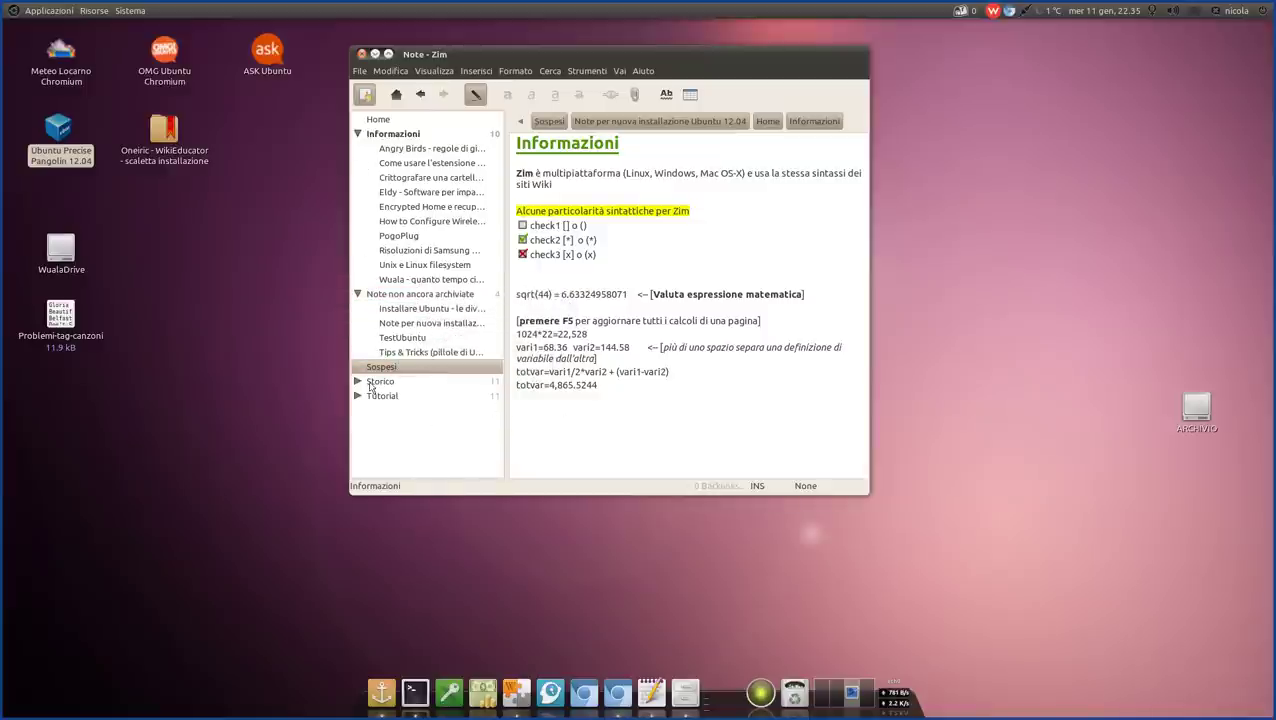
pyautogui.click(380, 124)
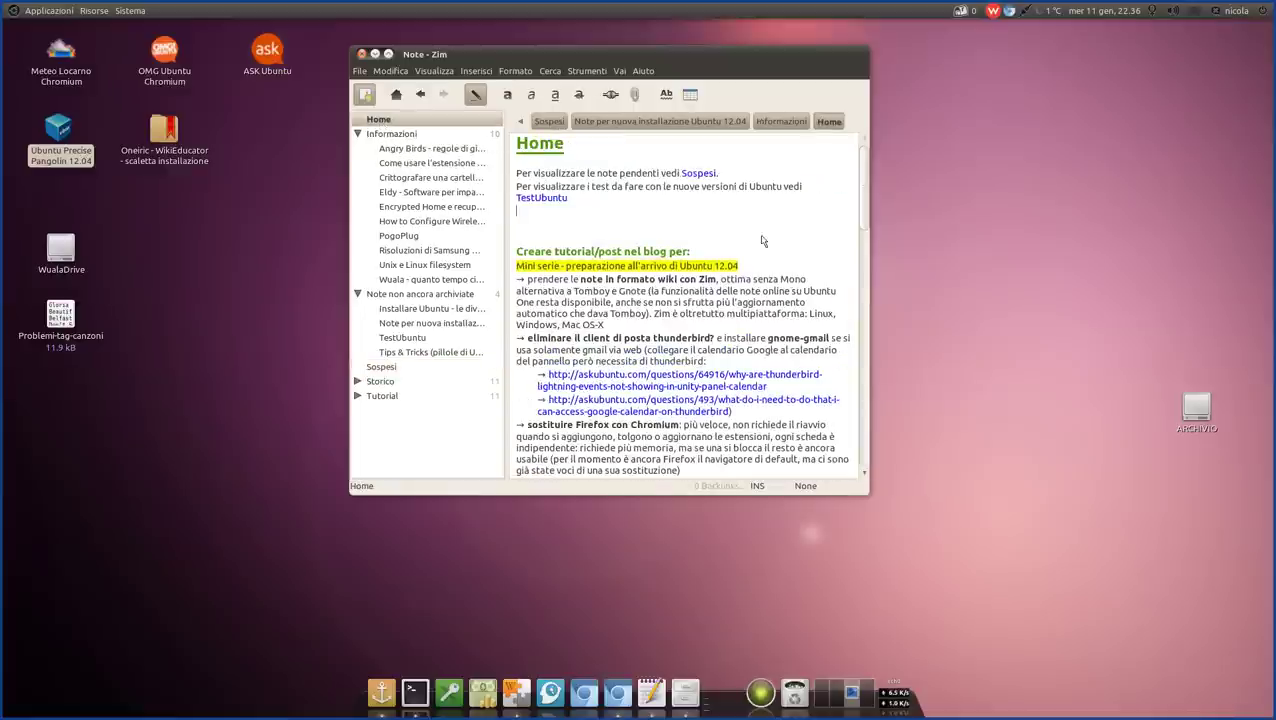
pyautogui.click(550, 218)
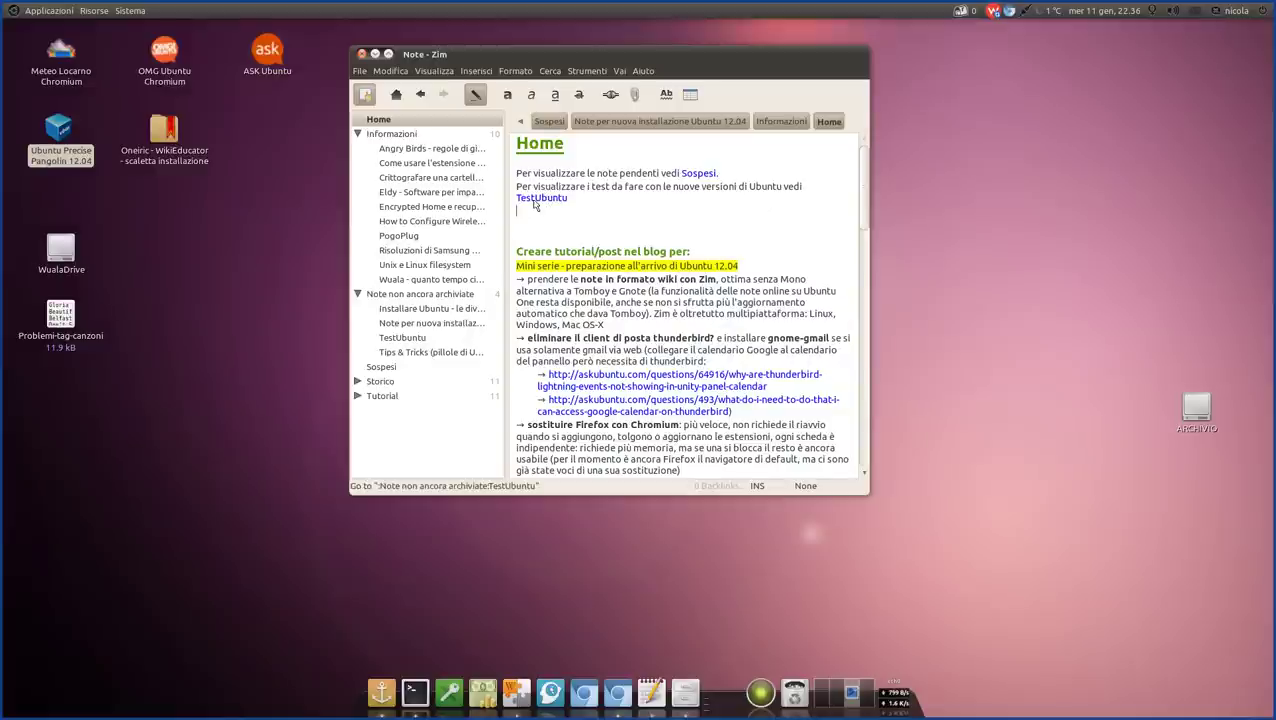
pyautogui.click(401, 338)
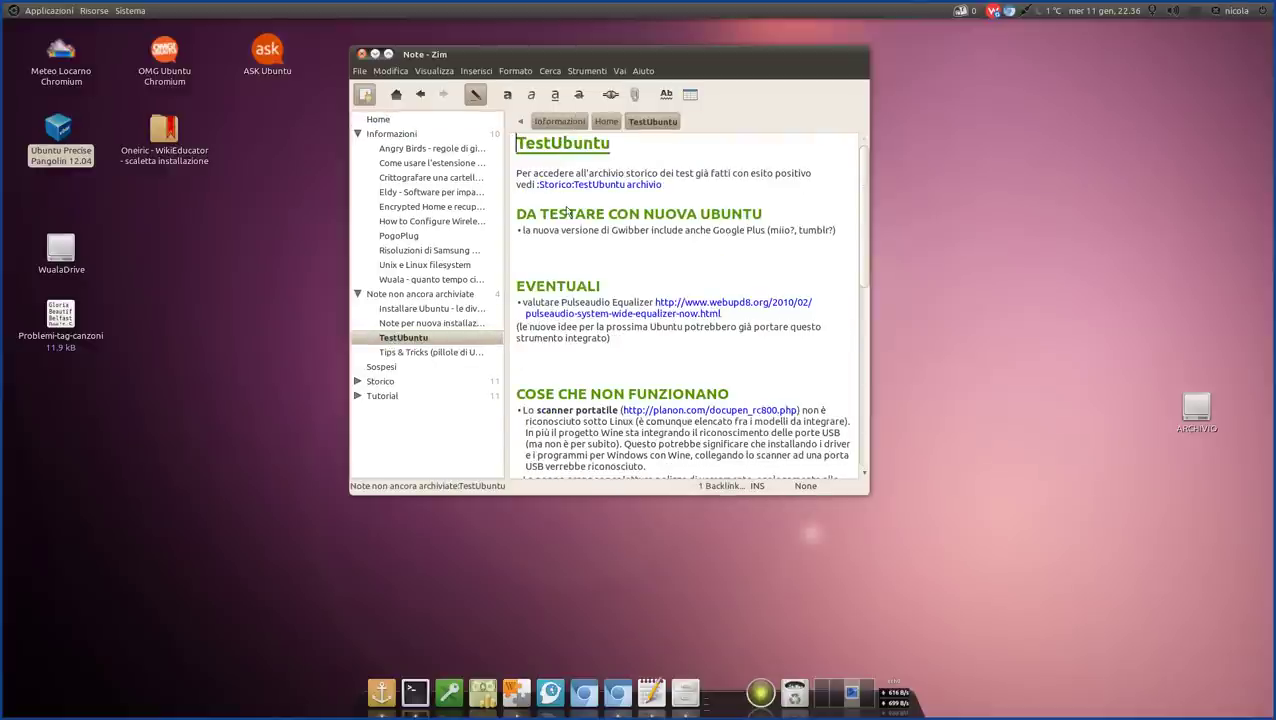
# Follow the TestUbuntu link from the Home page and go back to the Informazioni page
pyautogui.click(606, 121)
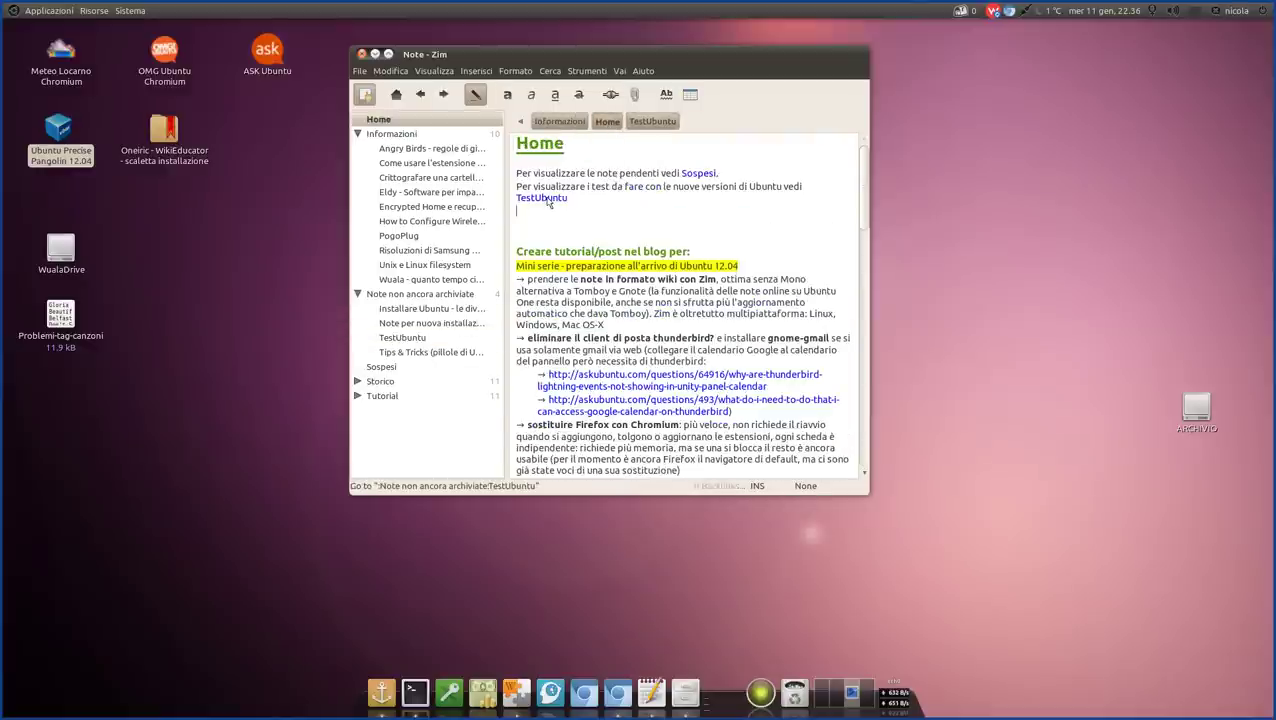
pyautogui.click(548, 201)
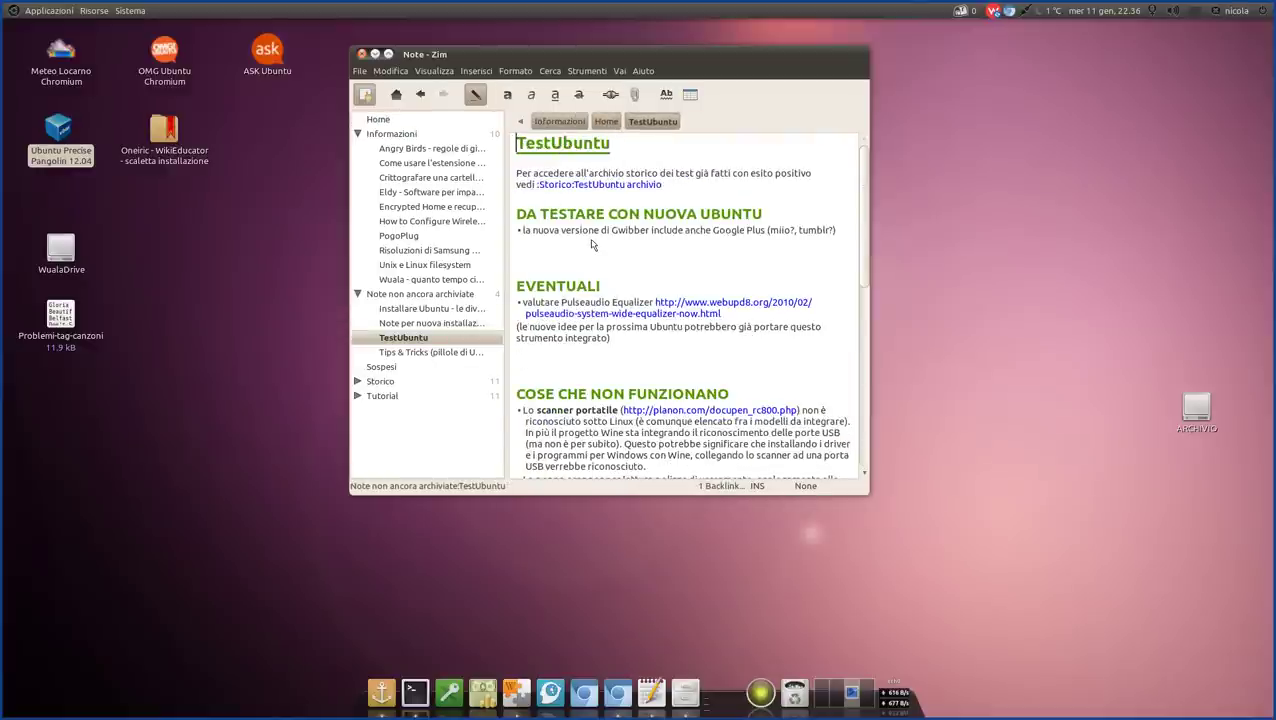
pyautogui.click(378, 119)
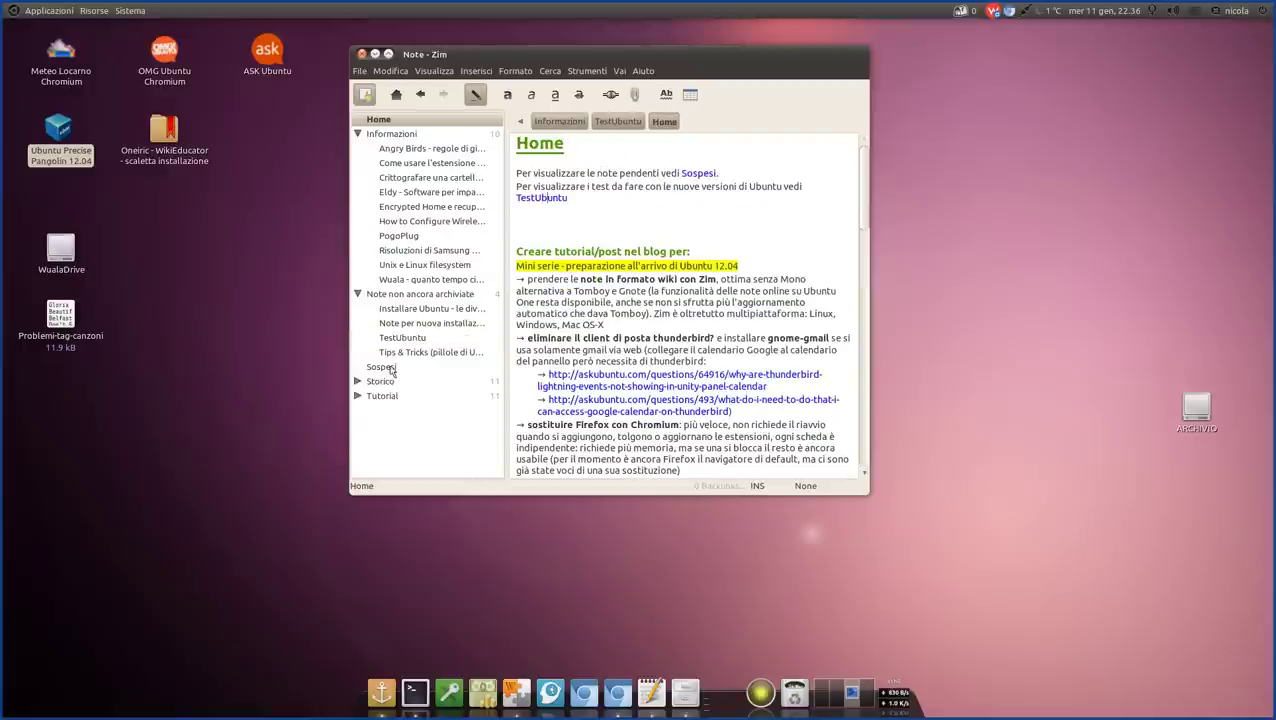
pyautogui.click(560, 121)
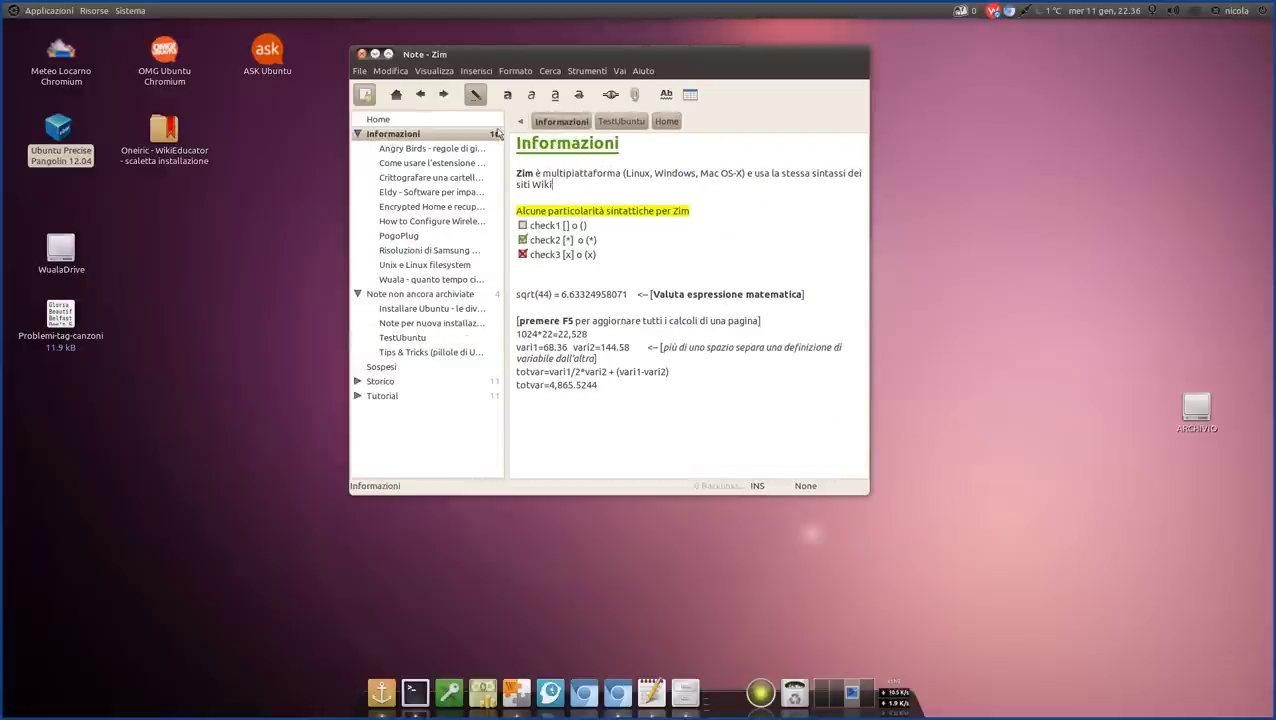
# Turn on spell checking for the Informazioni page and review the available tools
pyautogui.click(668, 95)
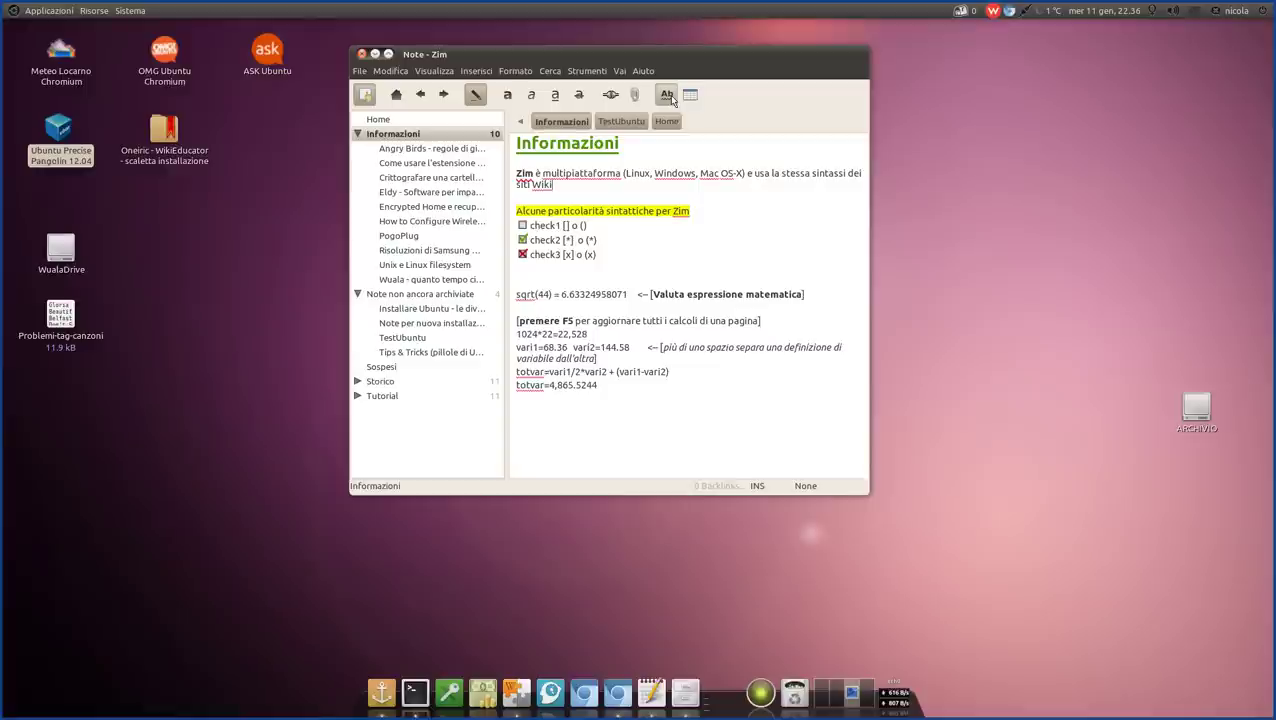
pyautogui.click(590, 72)
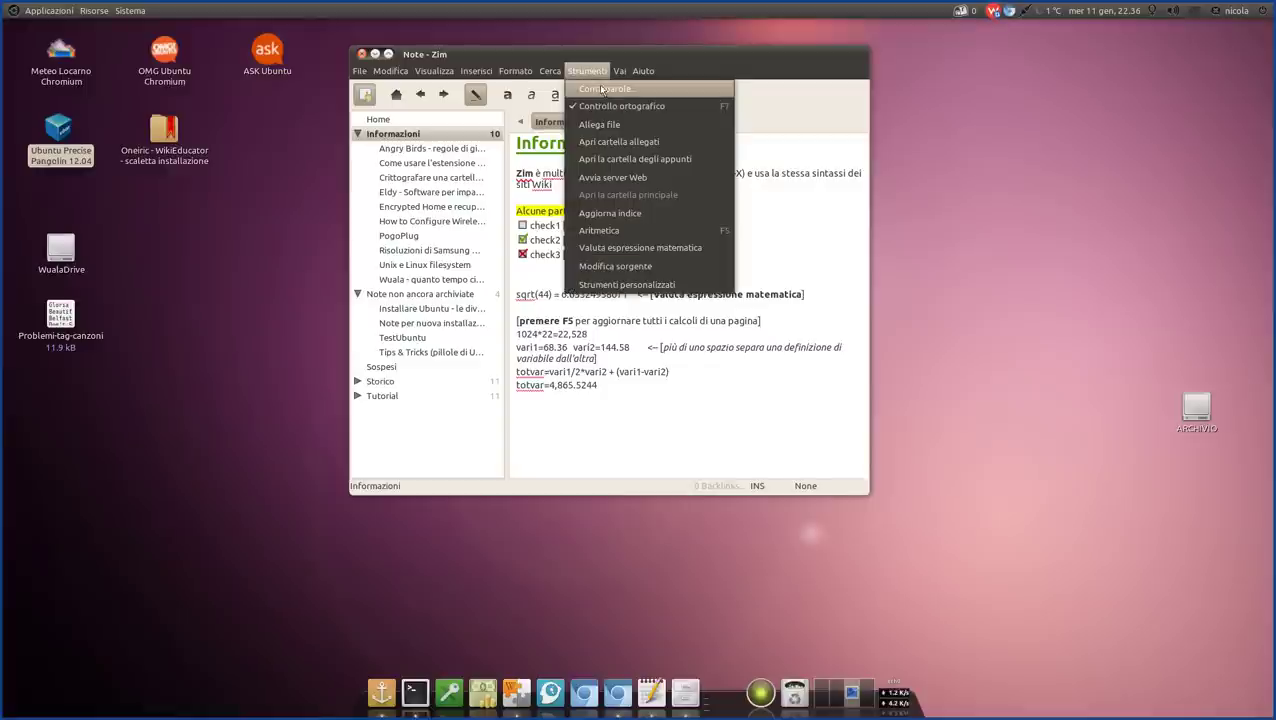
pyautogui.click(829, 179)
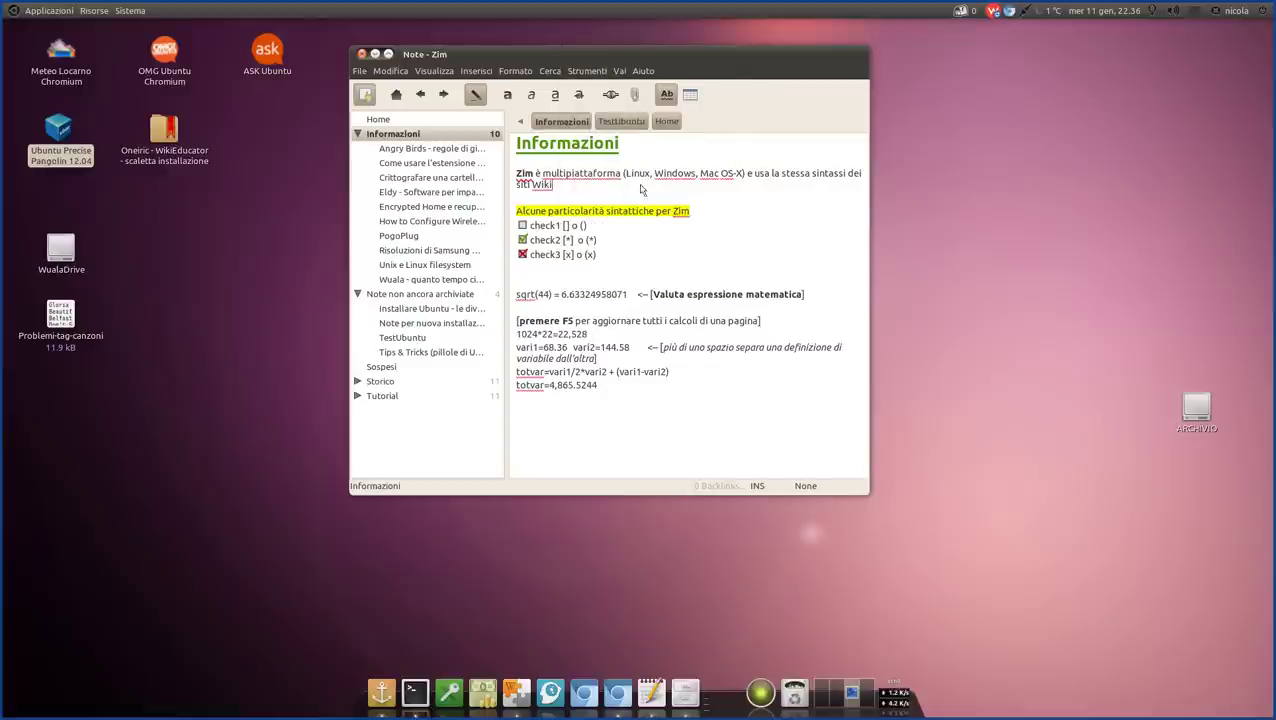
# Review the spelling suggestions and dictionary languages for "multipiattaforma", and turn off spell checking
pyautogui.rightClick(614, 176)
pyautogui.moveTo(704, 318)
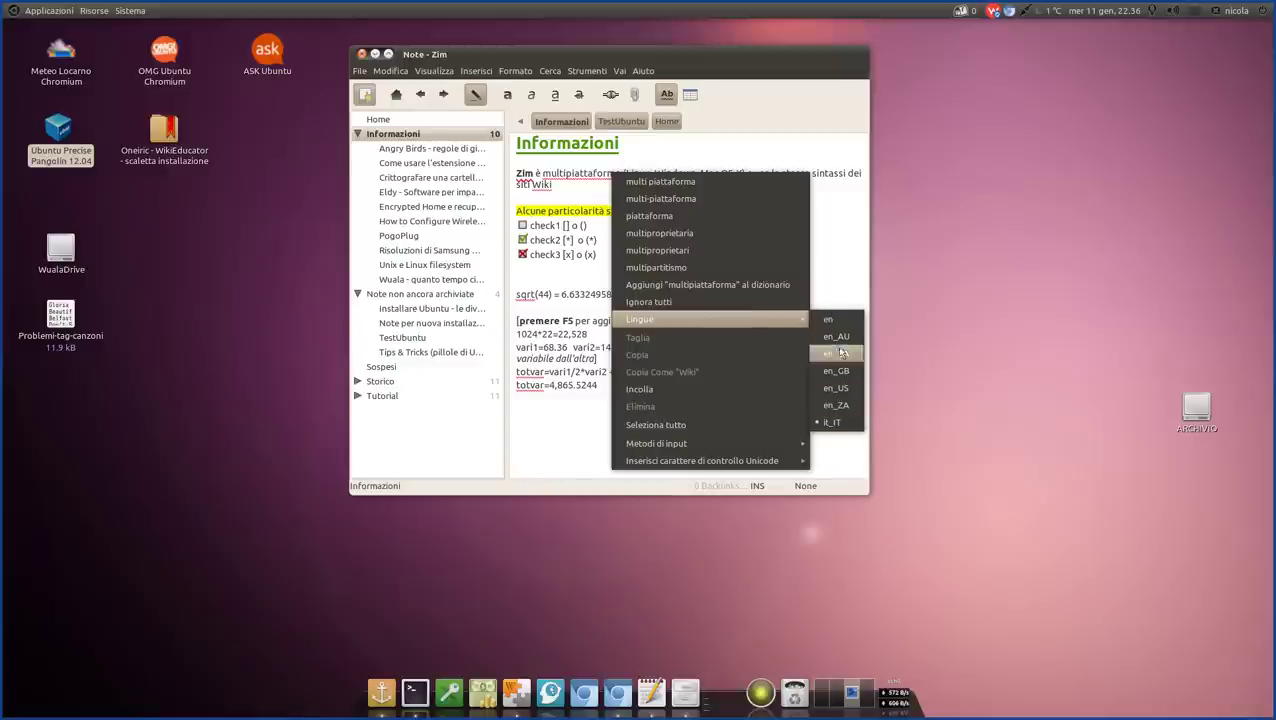
pyautogui.click(584, 433)
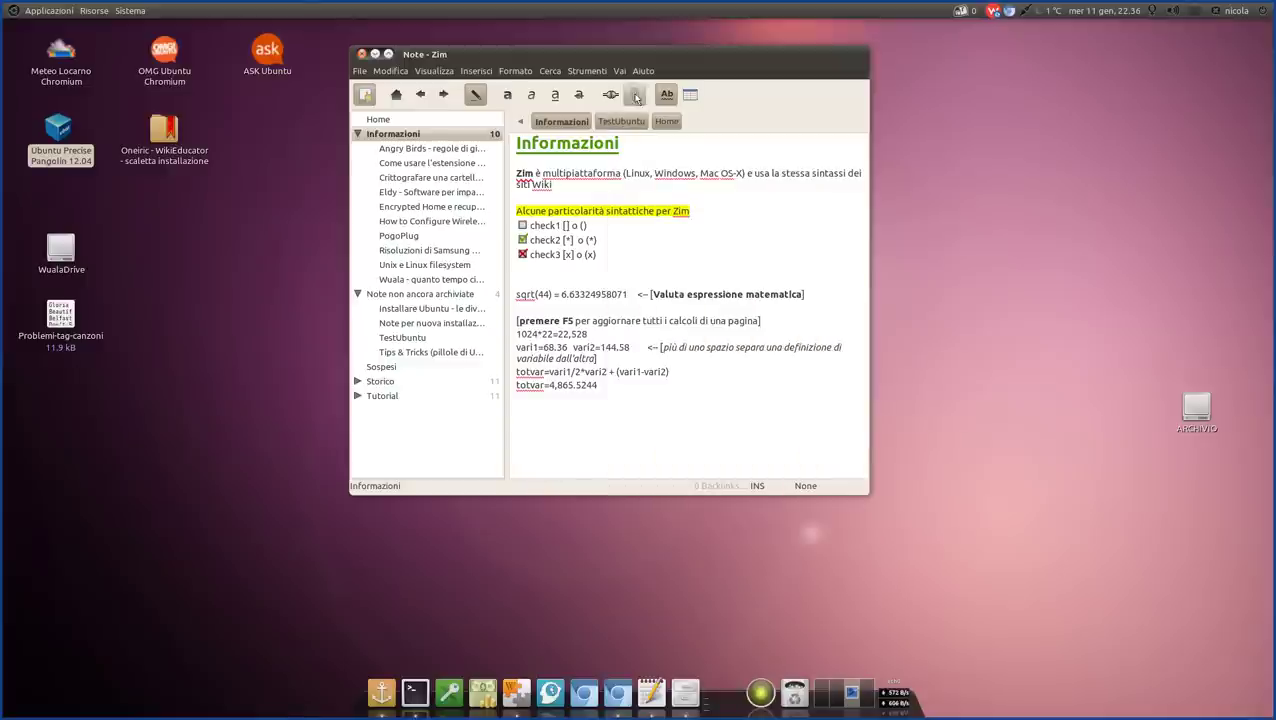
pyautogui.click(672, 95)
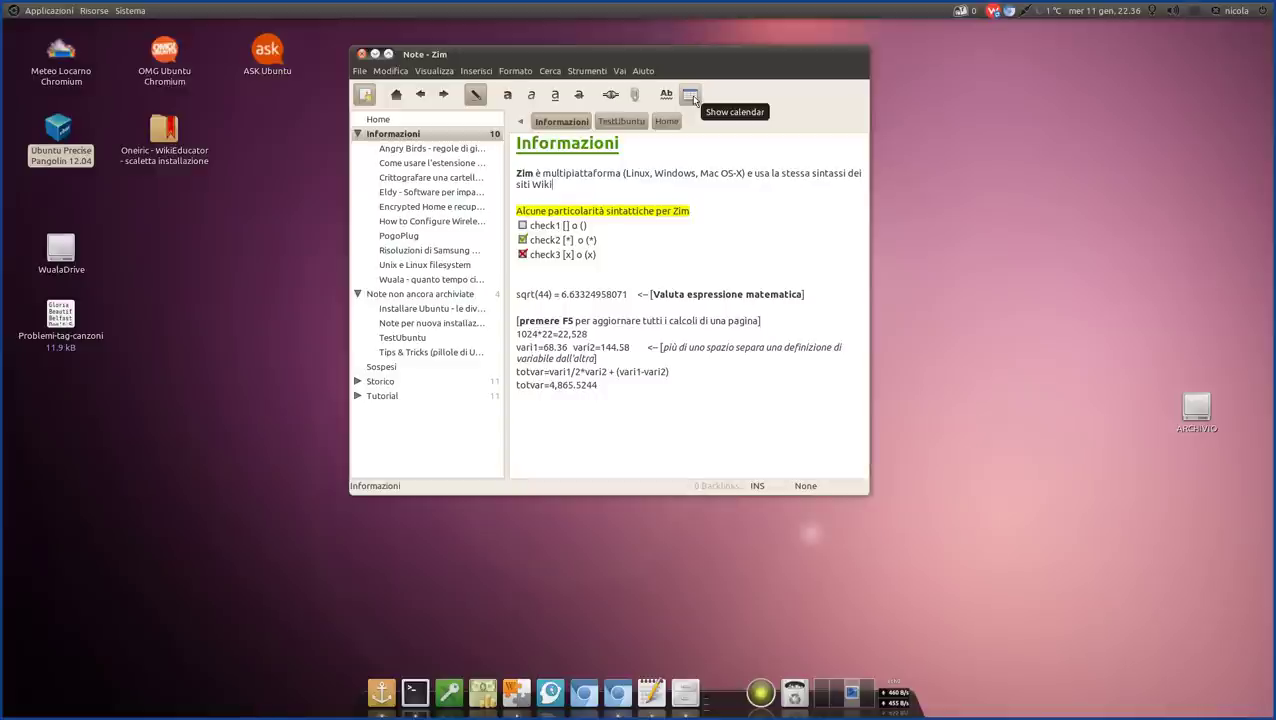
# View the January 2012 calendar, close it, and place the text cursor in the Informazioni page
pyautogui.click(691, 96)
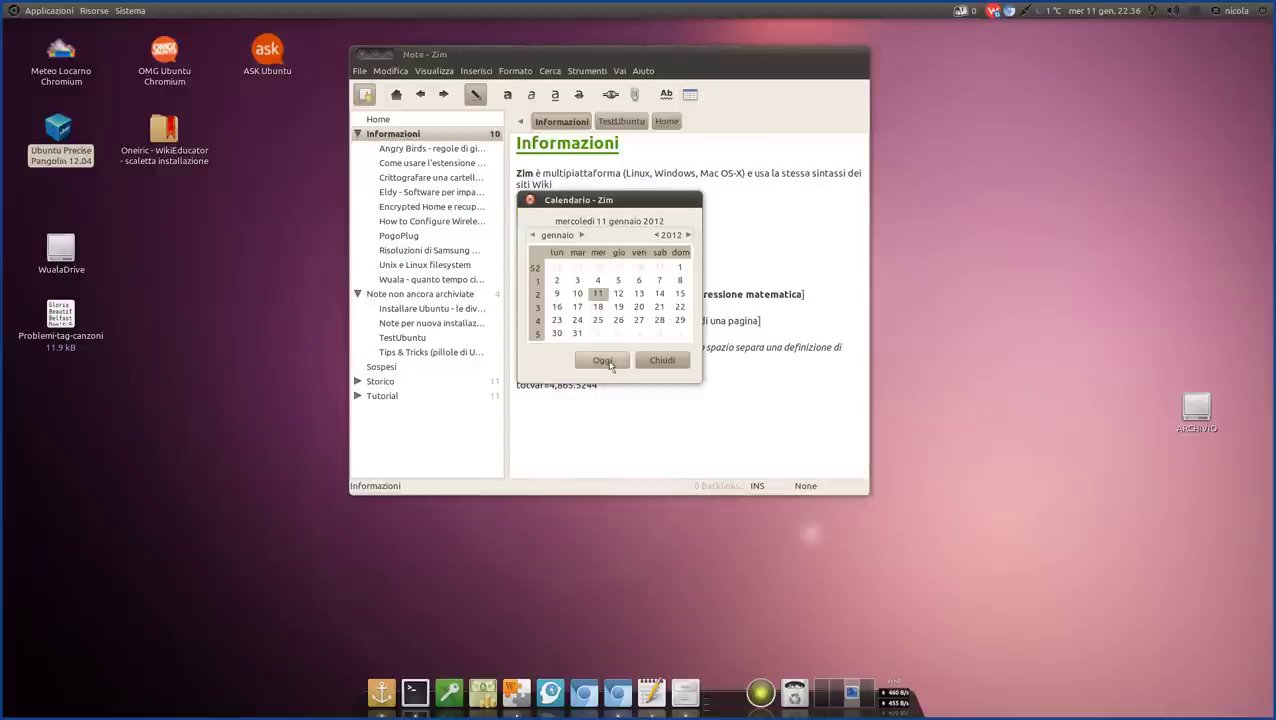
pyautogui.click(662, 360)
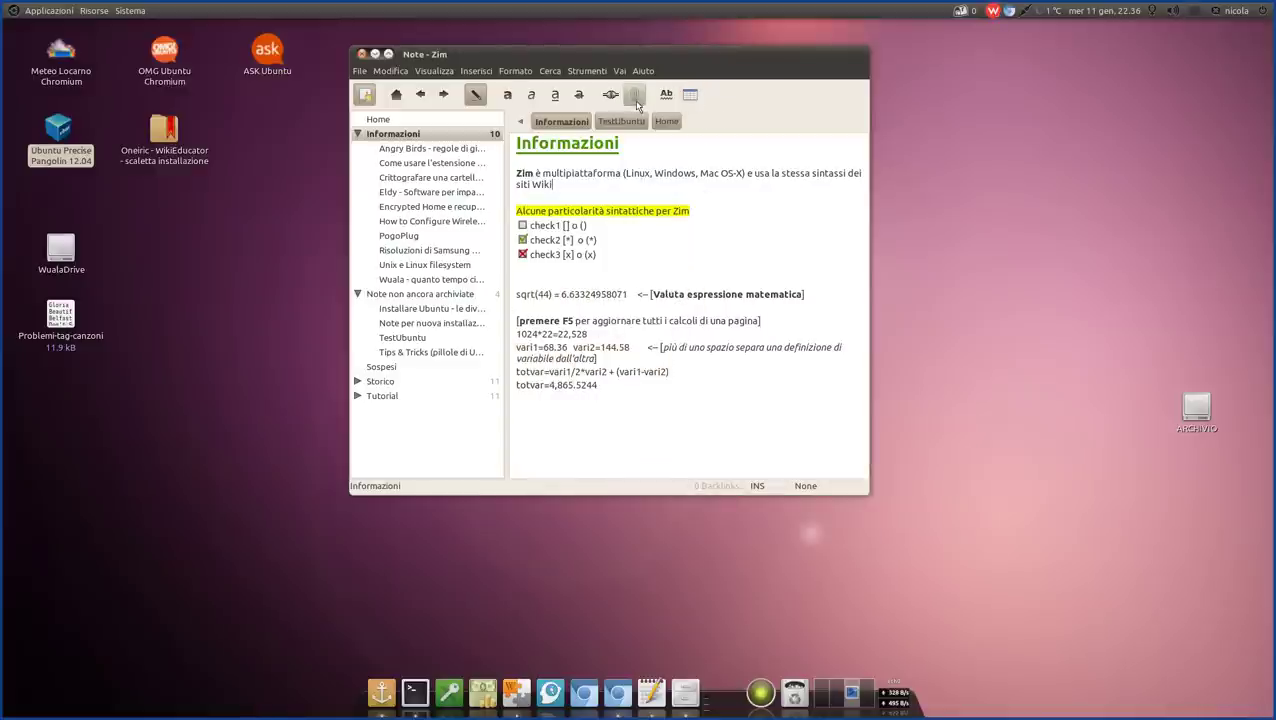
pyautogui.click(542, 433)
pyautogui.click(519, 440)
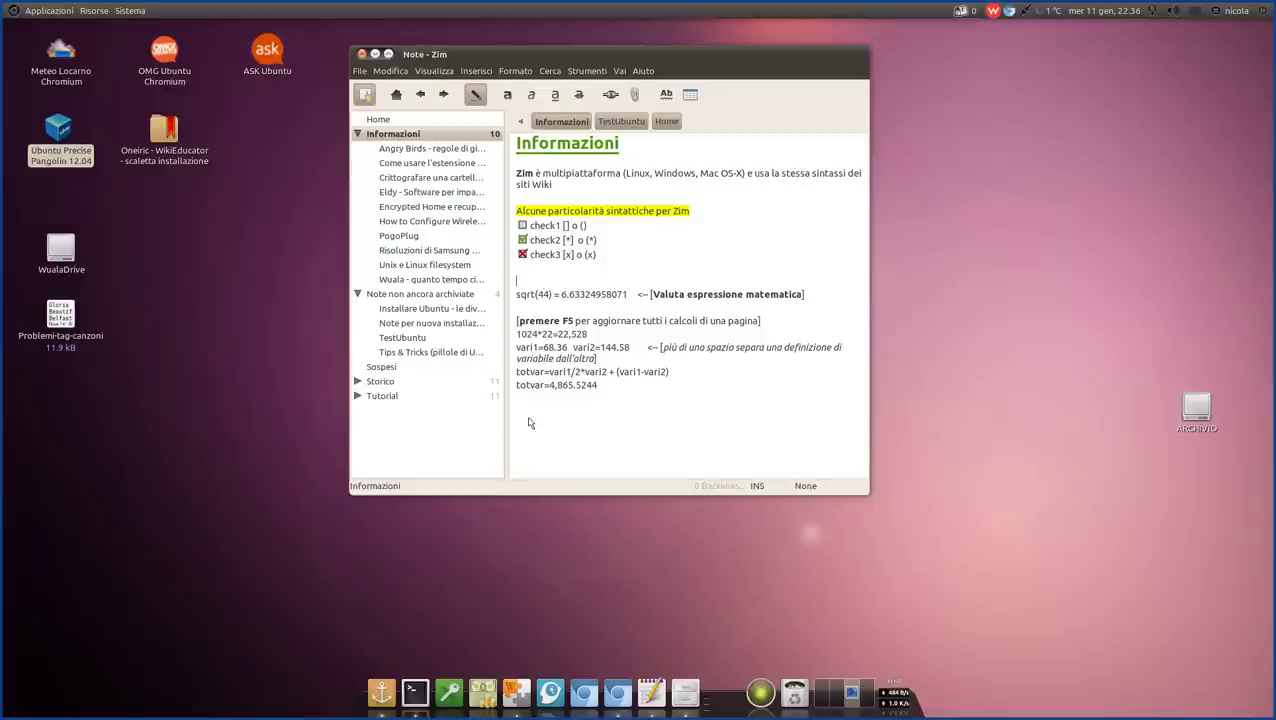
# Attach the picture Aragiacinto.jpg from the Immagini/Diverse folder to the Informazioni page, look it over and undo the insertion
pyautogui.click(636, 93)
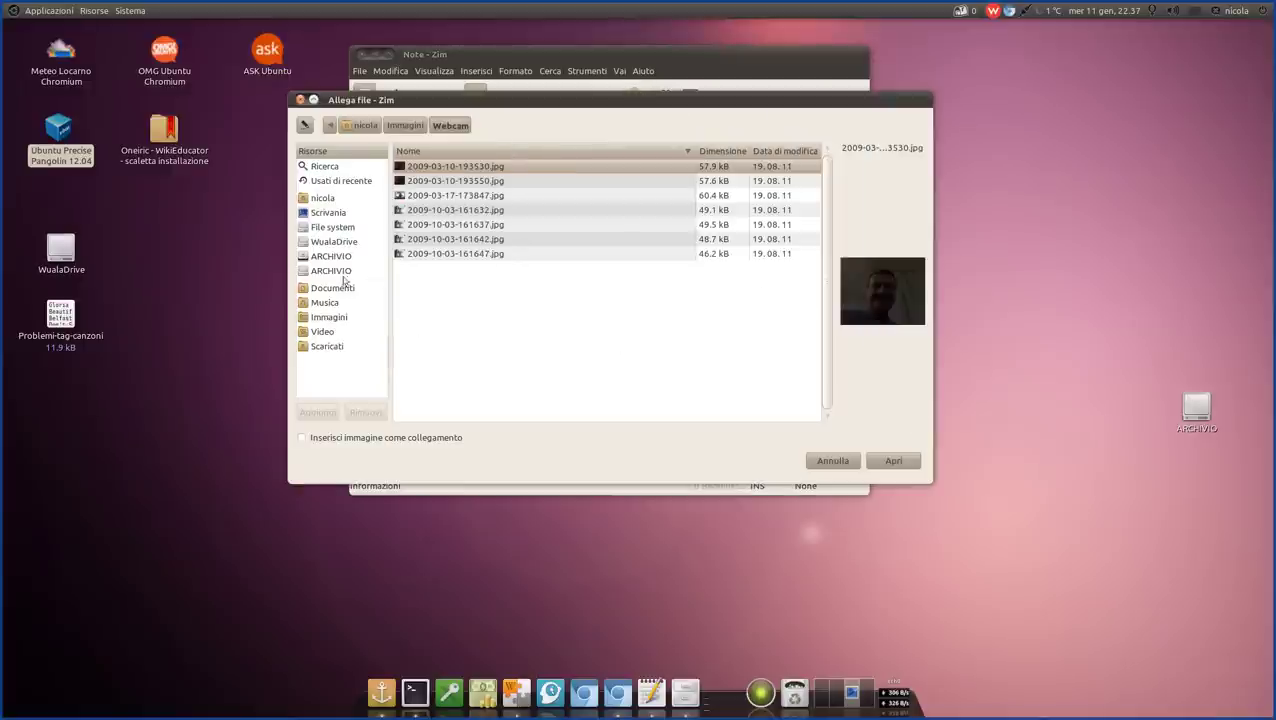
pyautogui.click(330, 318)
pyautogui.doubleClick(428, 224)
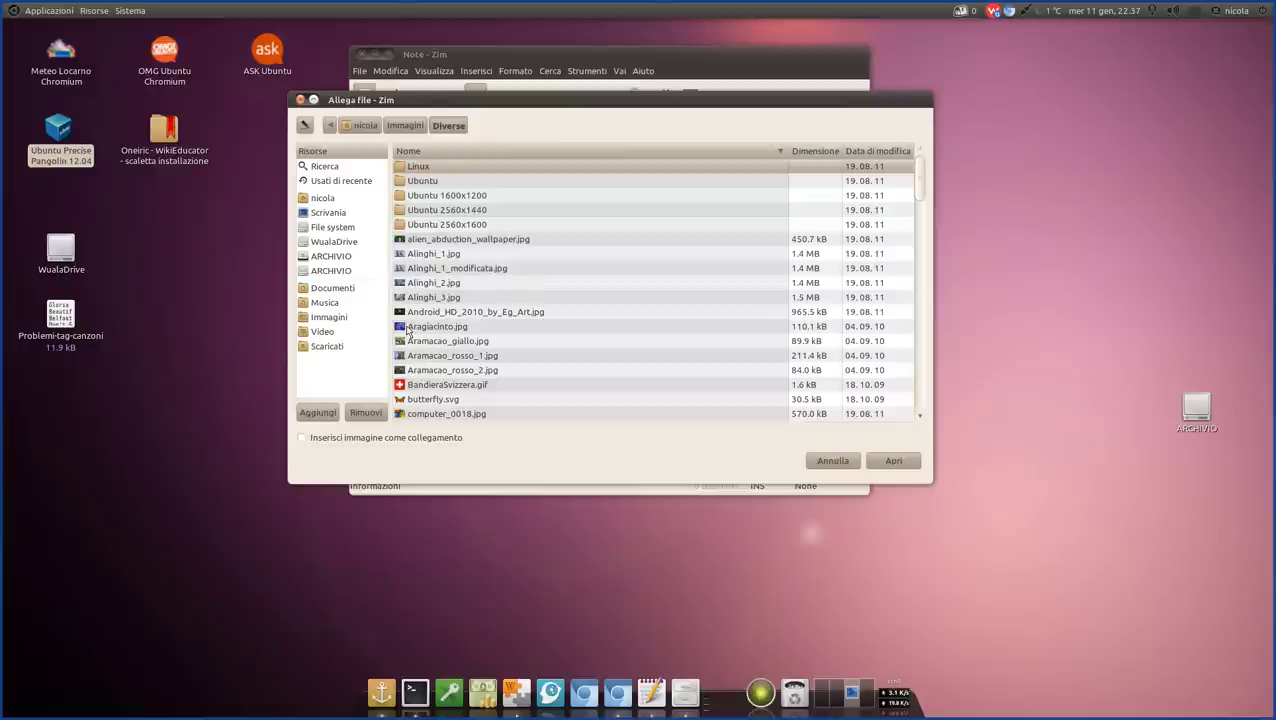
pyautogui.click(410, 328)
pyautogui.click(893, 462)
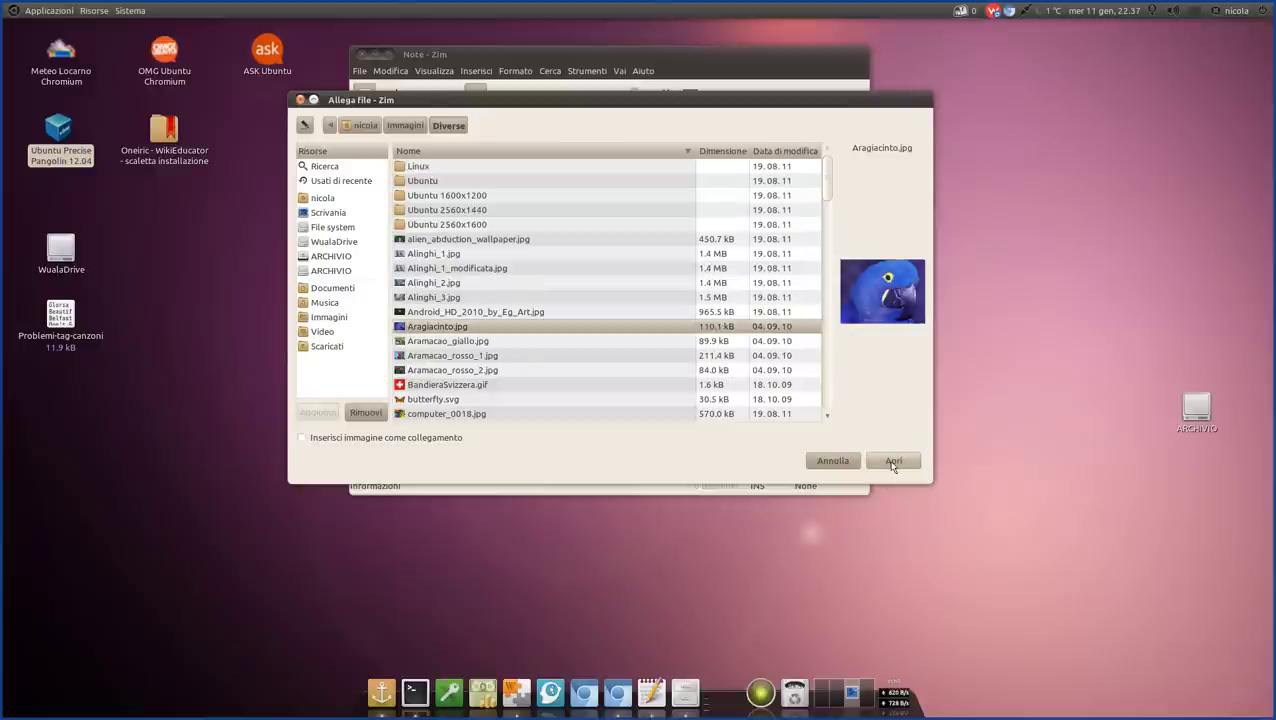
pyautogui.scroll(-5, 704, 403)
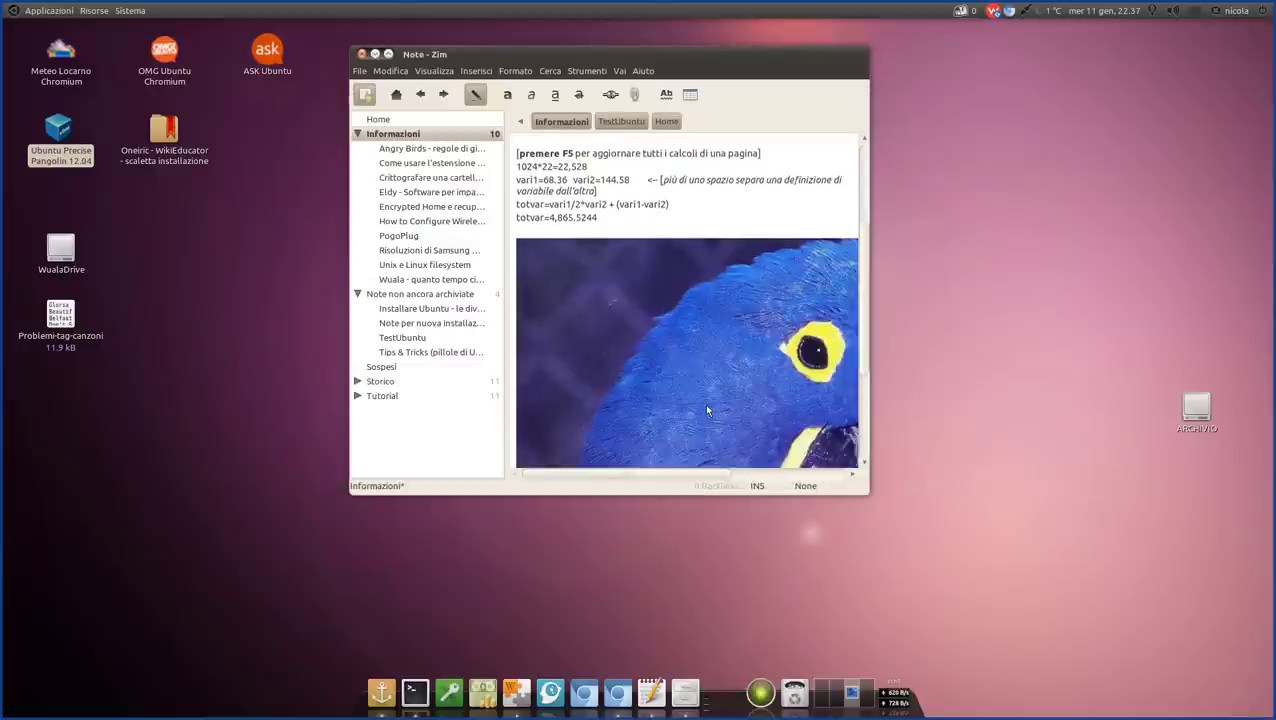
pyautogui.scroll(-1, 704, 403)
pyautogui.scroll(4, 595, 362)
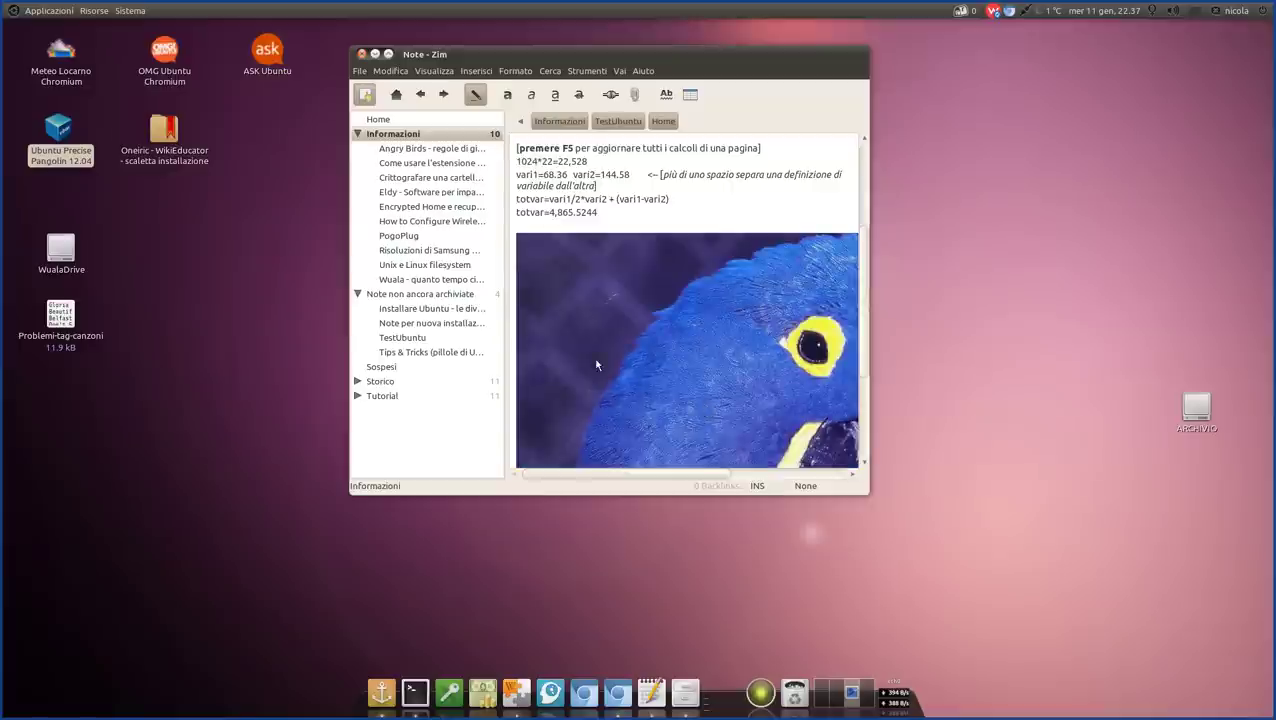
pyautogui.hotkey('ctrl', 'z')
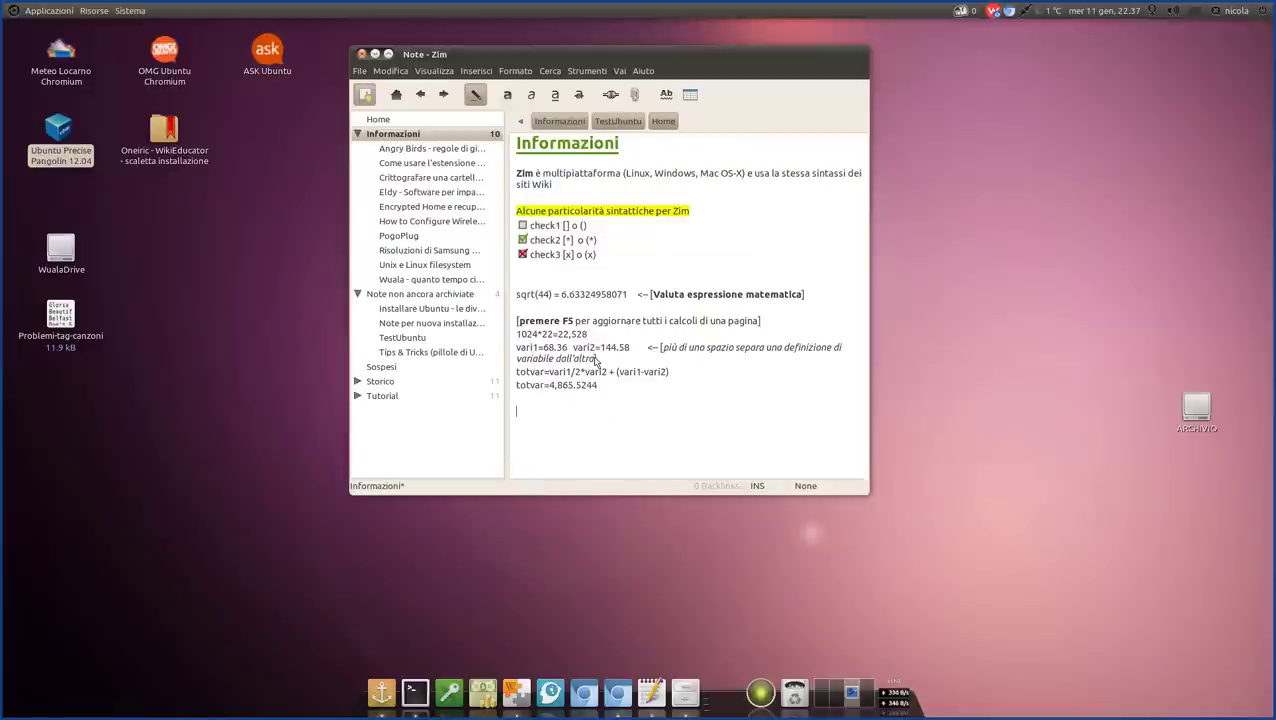
# Attach the file "bleachbit.ini (user)" from Documenti/Tecnica/Preparazione PC as a link at the end of the Informazioni page
pyautogui.click(633, 94)
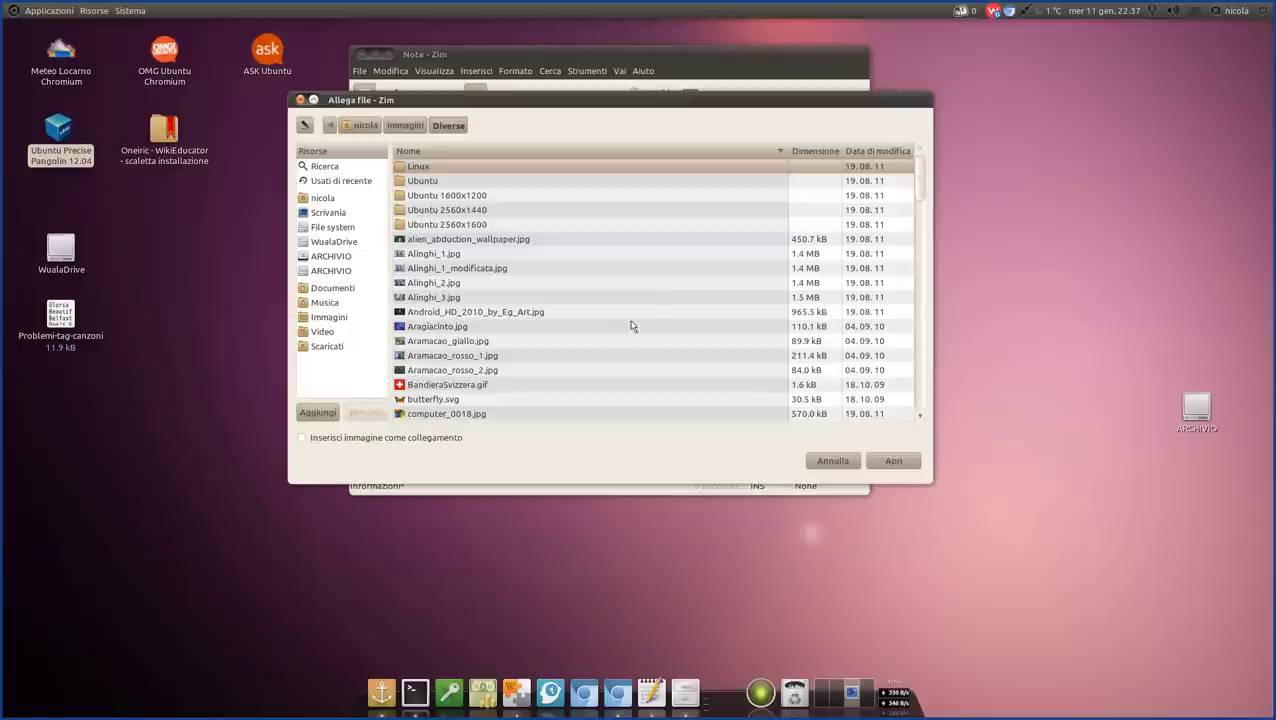
pyautogui.scroll(-4, 584, 368)
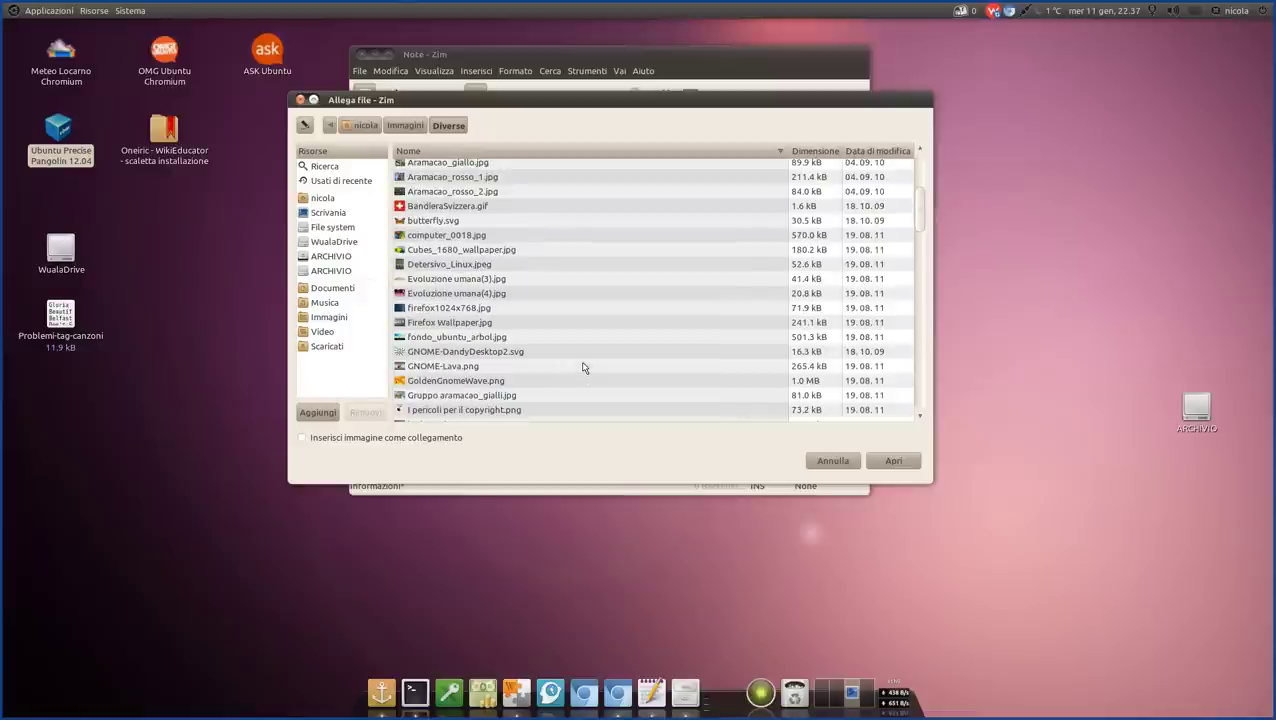
pyautogui.scroll(2, 584, 368)
pyautogui.click(332, 288)
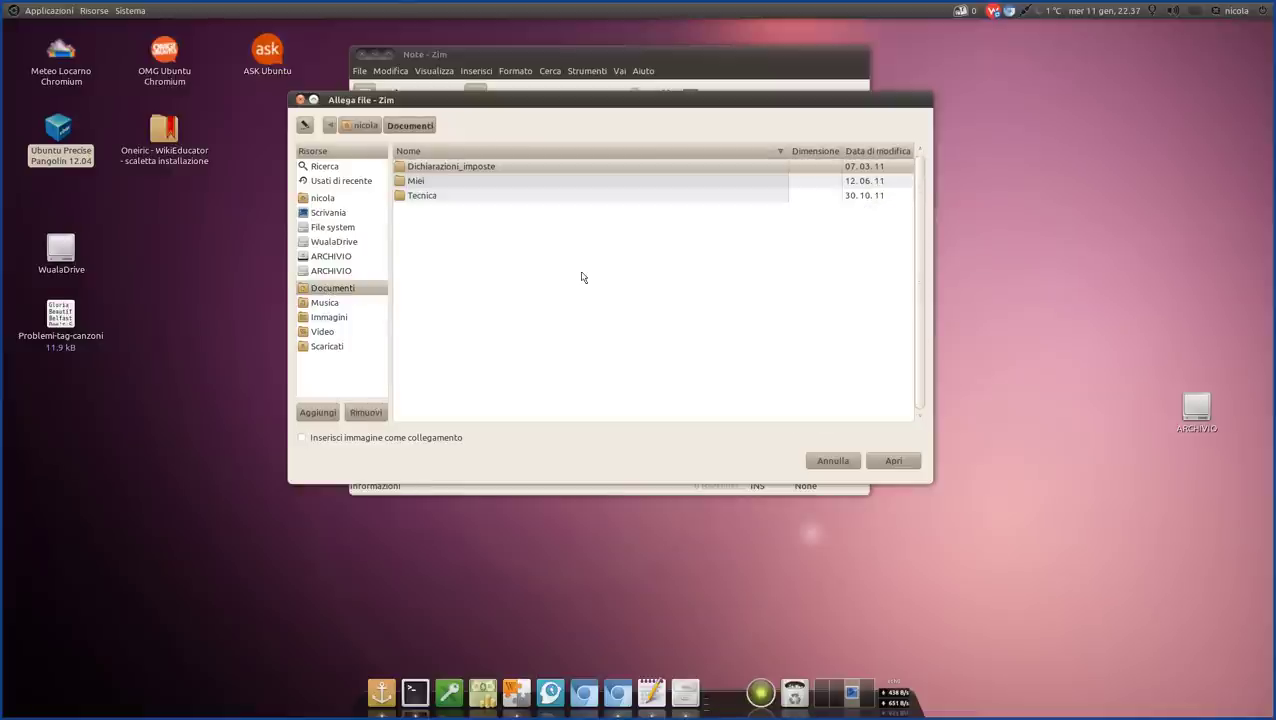
pyautogui.doubleClick(420, 198)
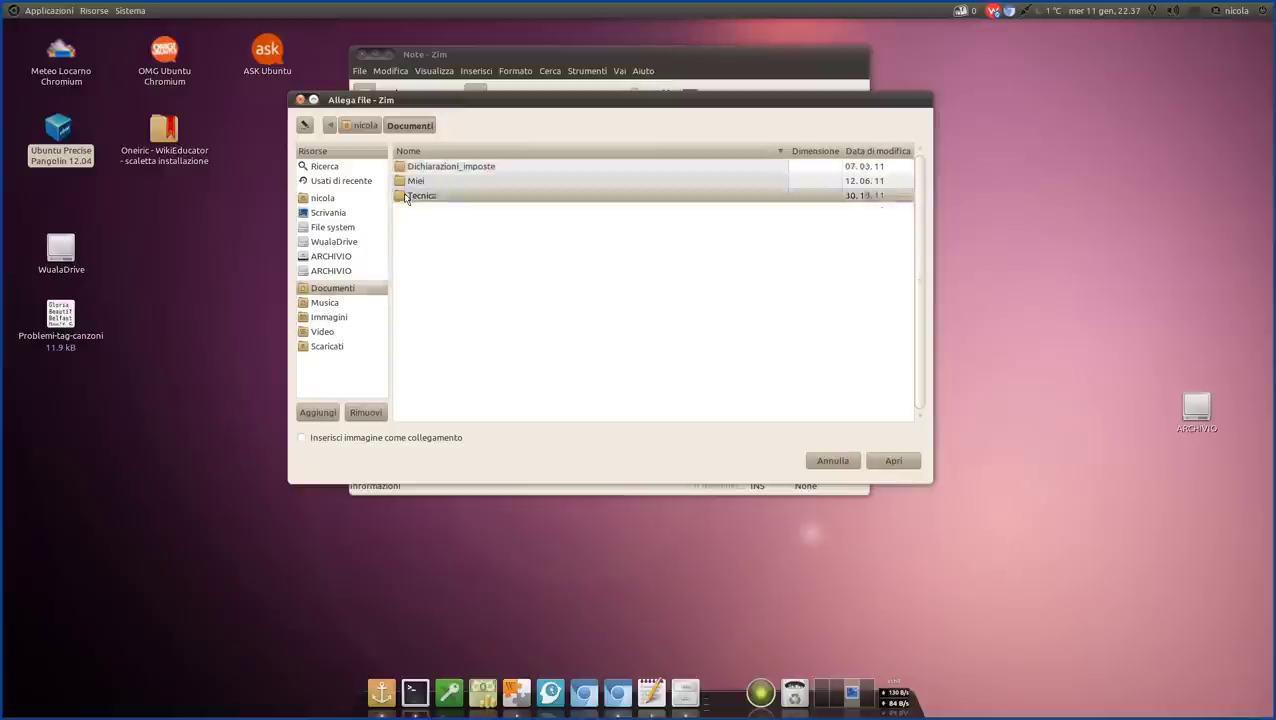
pyautogui.doubleClick(443, 198)
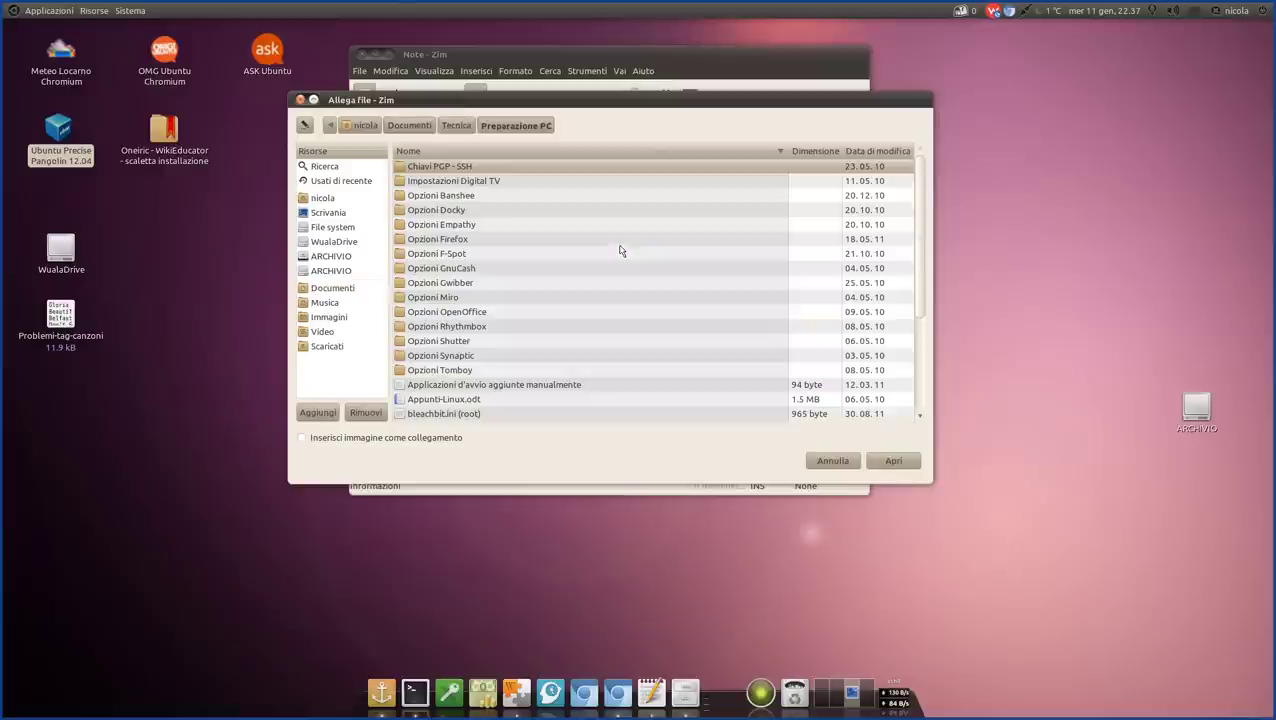
pyautogui.scroll(-5, 577, 325)
pyautogui.scroll(-1, 577, 330)
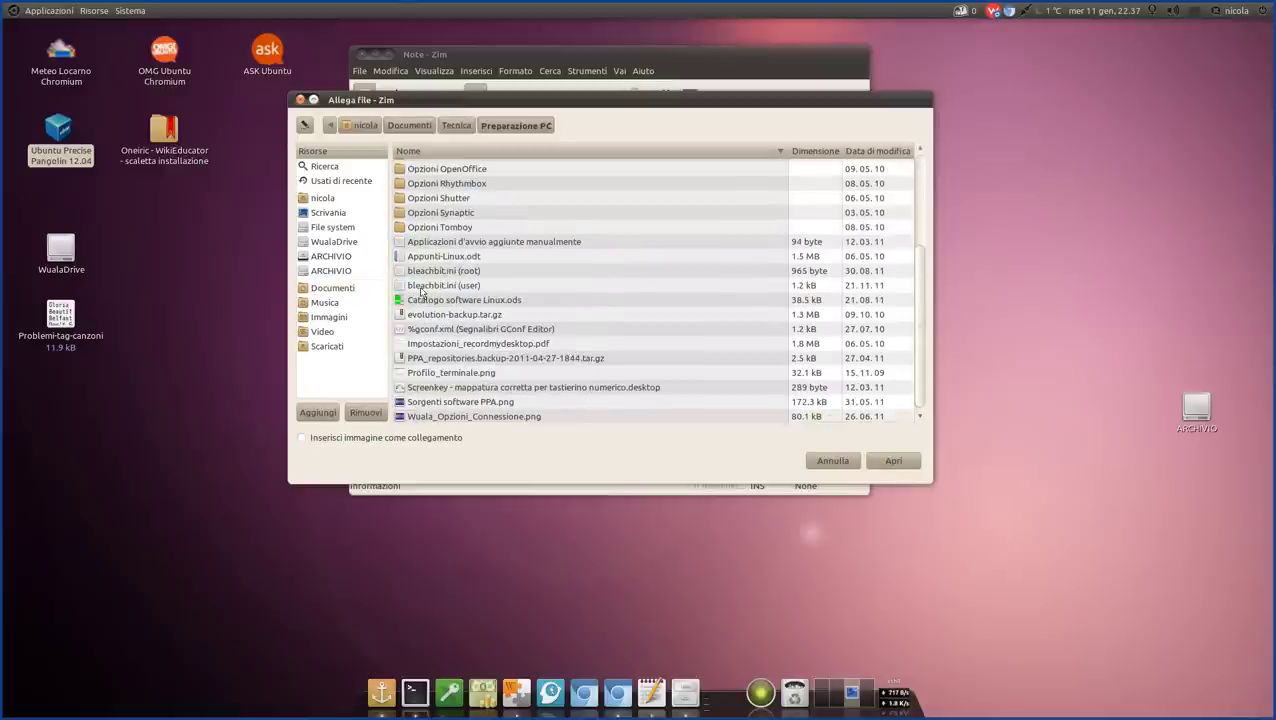
pyautogui.click(425, 286)
pyautogui.click(882, 461)
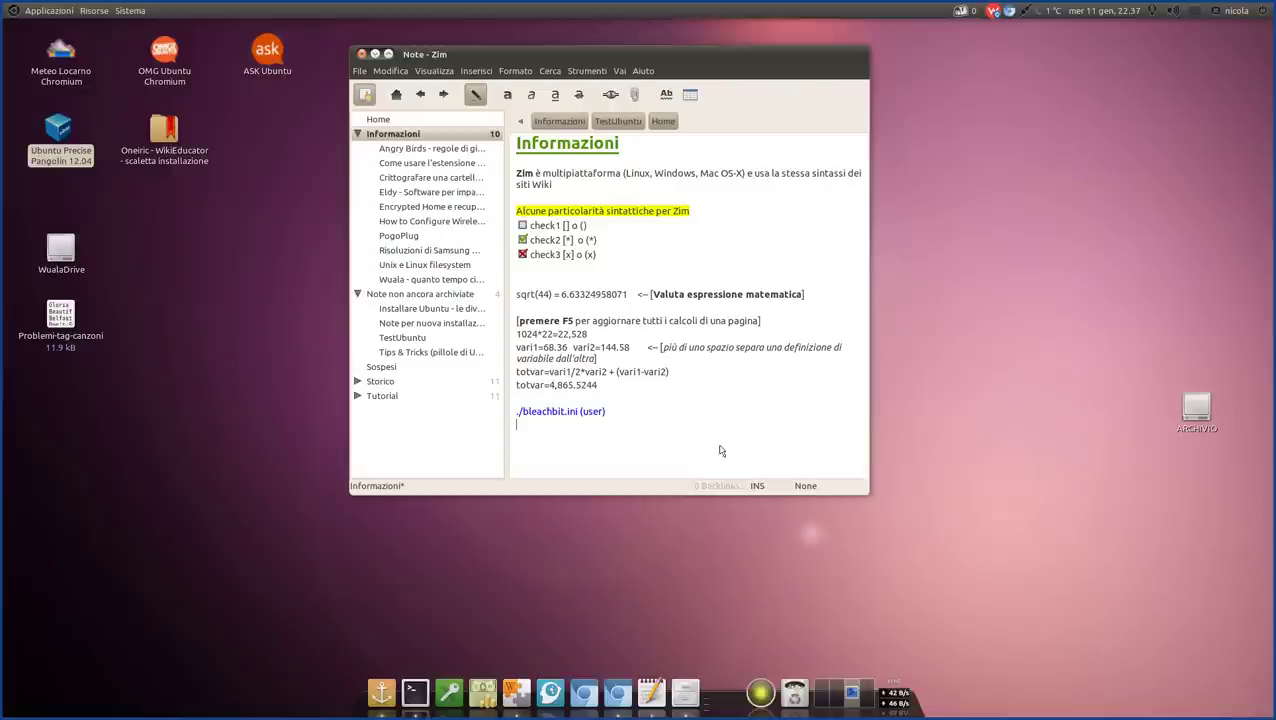
# Erase the "./bleachbit.ini (user)" attachment link from the end of the Informazioni page
pyautogui.press('BackSpace')
pyautogui.press('BackSpace')
pyautogui.press('BackSpace')
pyautogui.press('BackSpace')
pyautogui.press('BackSpace')
pyautogui.press('BackSpace')
pyautogui.press('BackSpace')
pyautogui.press('BackSpace')
pyautogui.press('BackSpace')
pyautogui.press('BackSpace')
pyautogui.press('BackSpace')
pyautogui.press('BackSpace')
pyautogui.press('BackSpace')
pyautogui.press('BackSpace')
pyautogui.press('BackSpace')
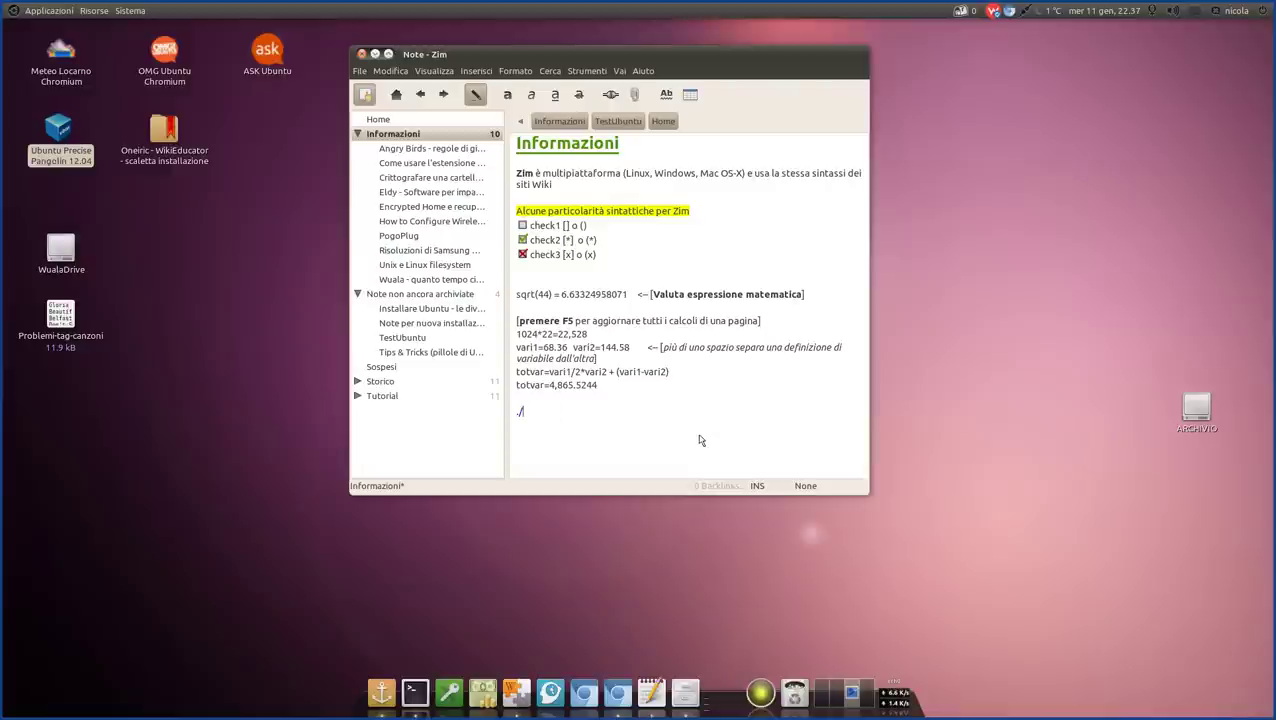
# Enter a sample ubuntu web address on the last line of the page and delete it
pyautogui.write('ttp://ubuntu')
pyautogui.moveTo(608, 417); pyautogui.dragTo(493, 412)
pyautogui.press('Delete')
# Review the file commands and the Interfaccia, Editing, Applicazioni and Moduli preferences, and close the preferences without saving
pyautogui.click(361, 72)
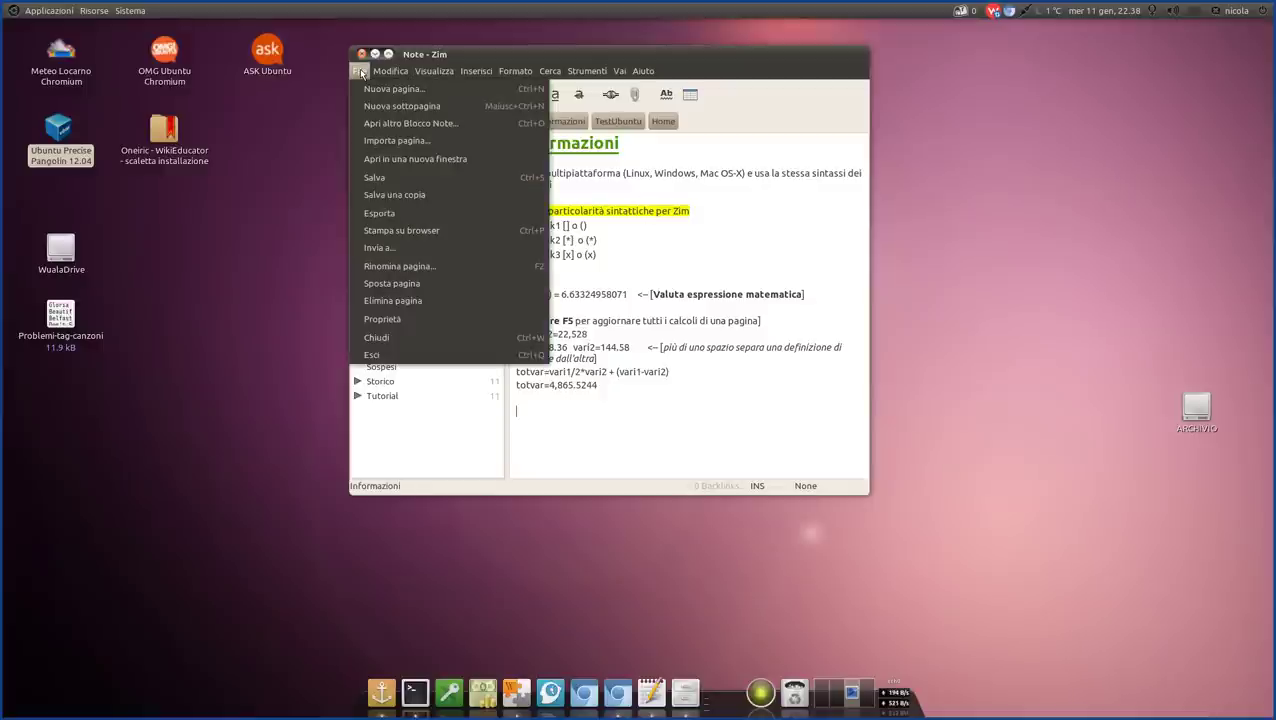
pyautogui.click(361, 75)
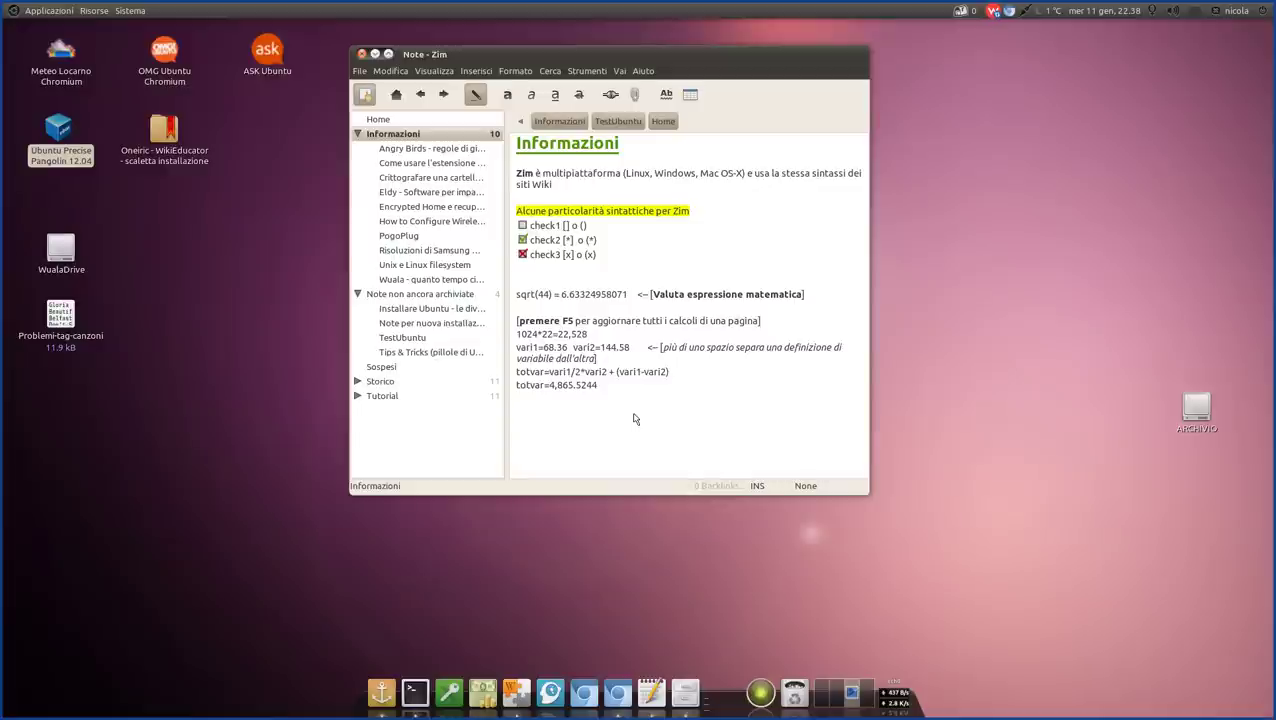
pyautogui.click(392, 72)
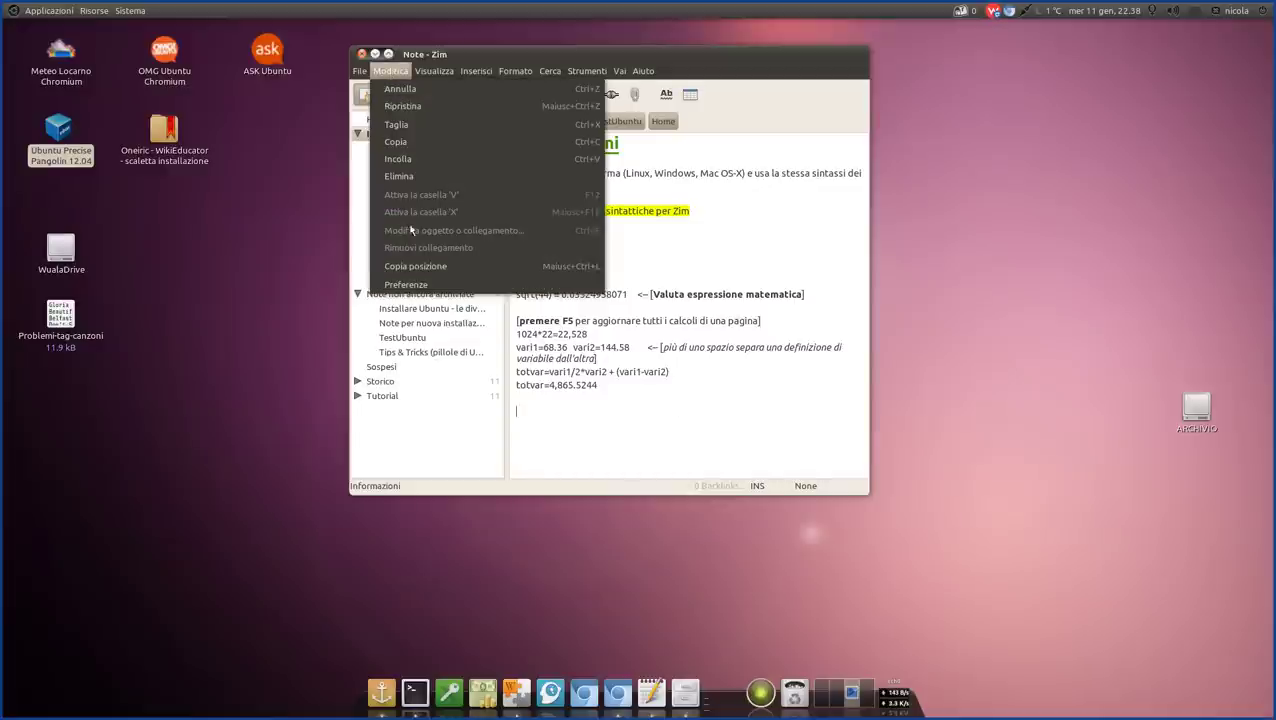
pyautogui.click(405, 284)
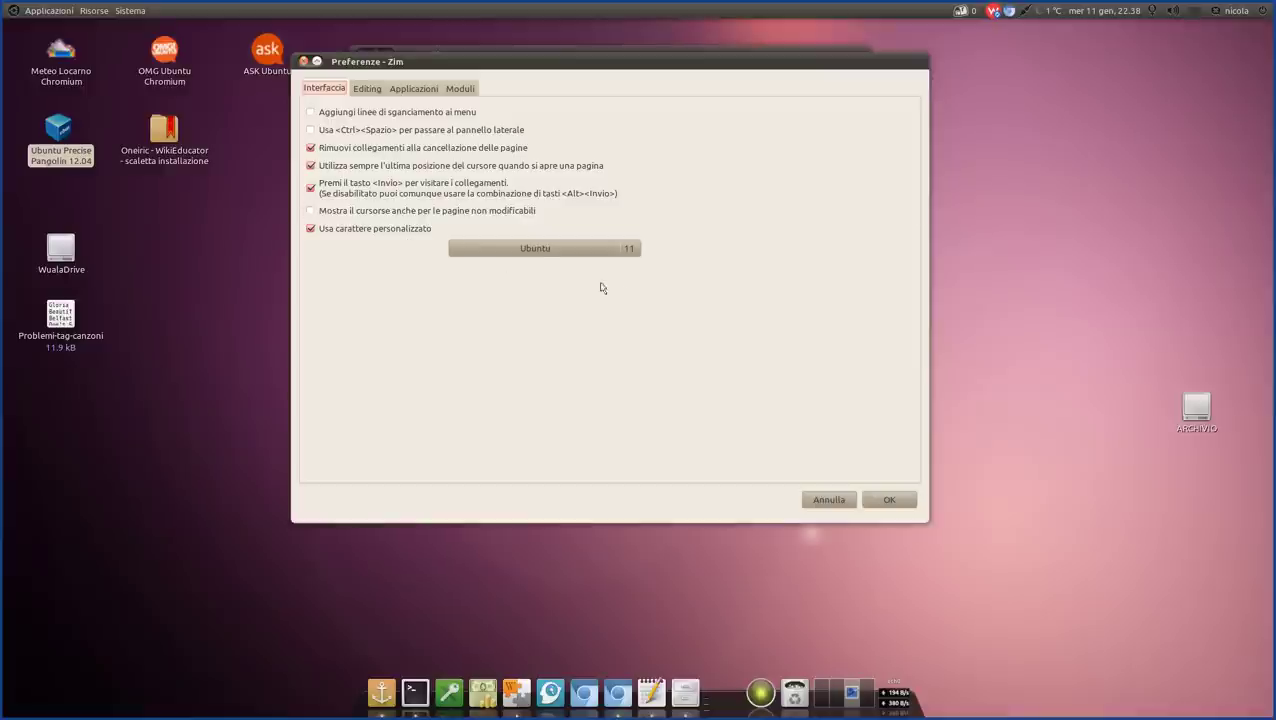
pyautogui.click(361, 92)
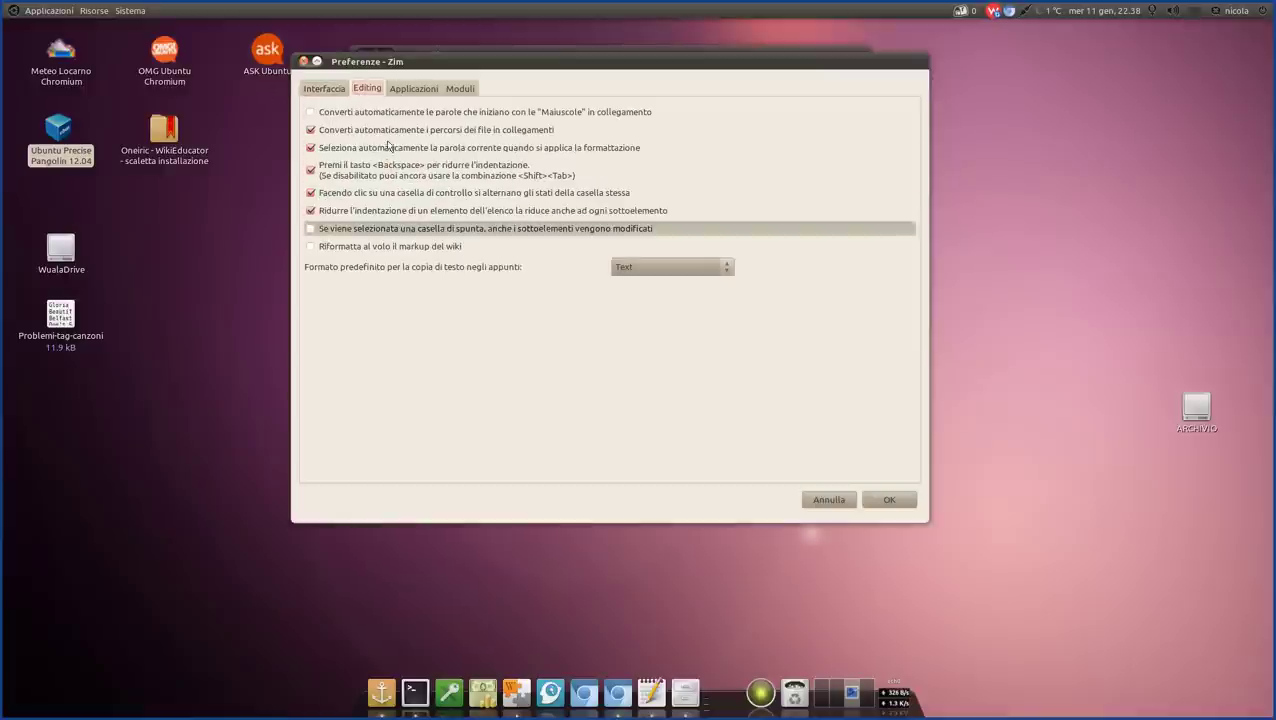
pyautogui.click(420, 90)
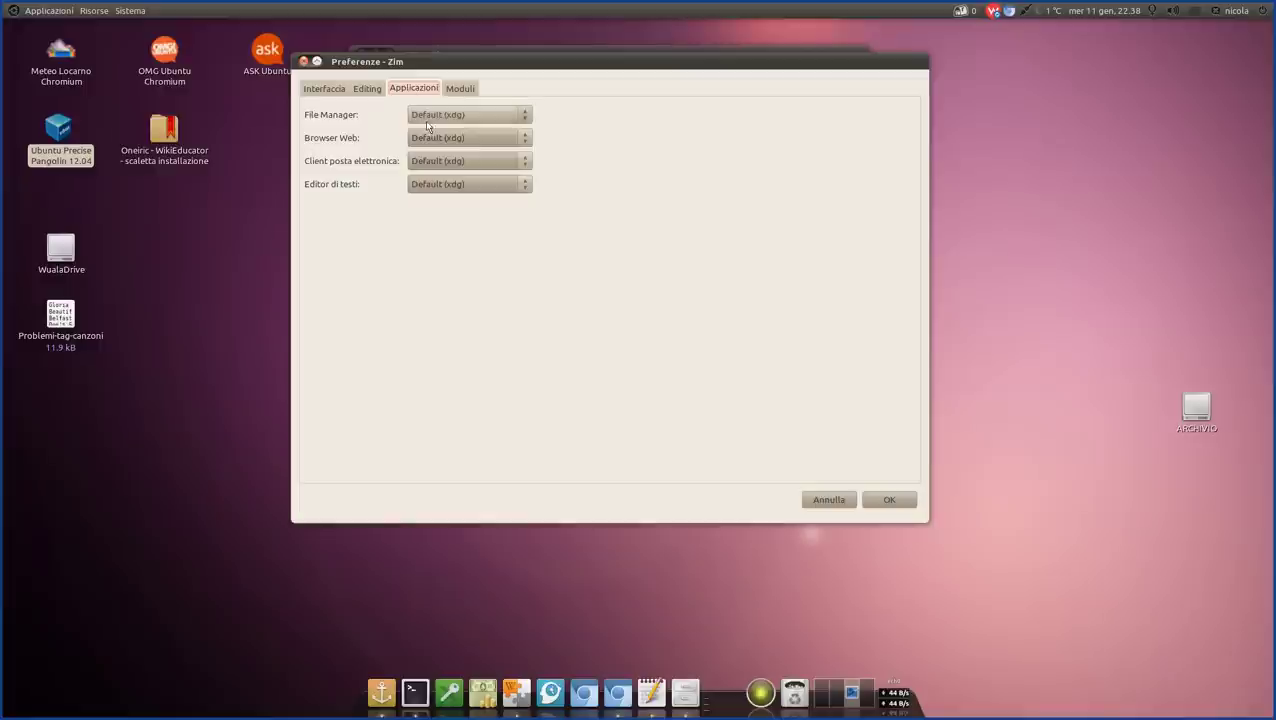
pyautogui.click(455, 92)
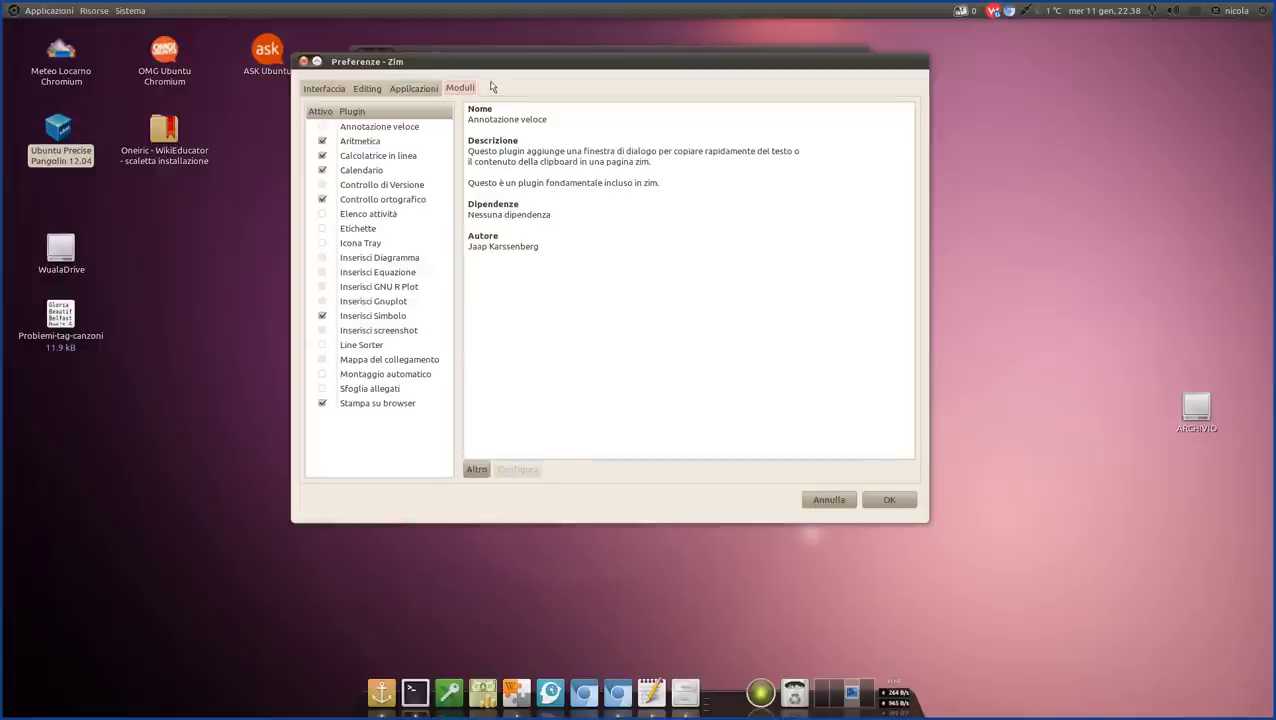
pyautogui.moveTo(496, 70); pyautogui.dragTo(529, 126)
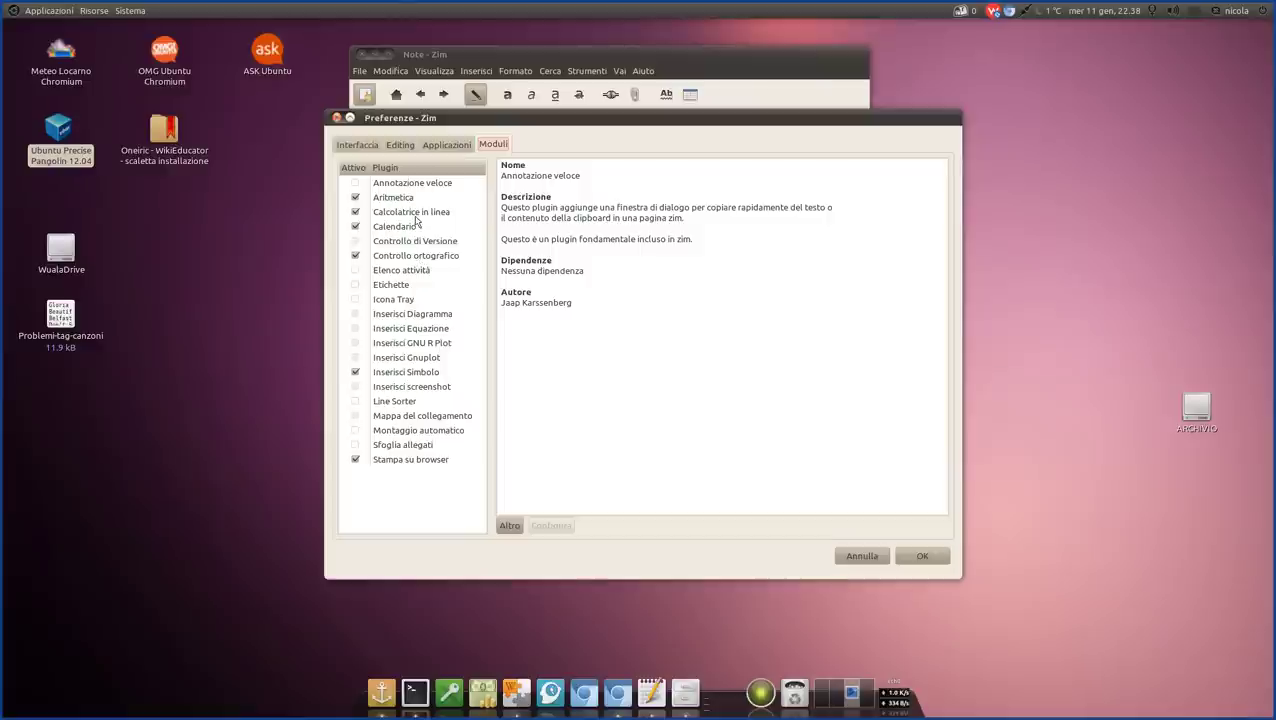
pyautogui.click(876, 555)
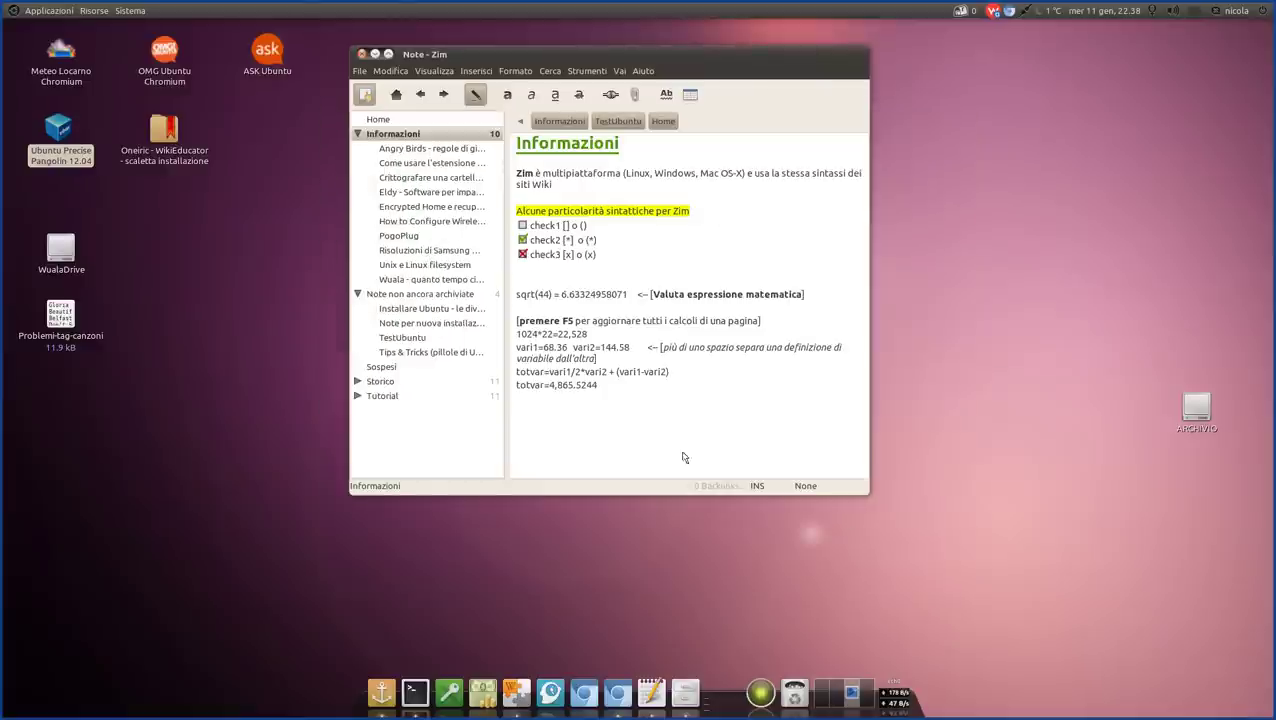
# Delete the result after "sqrt(44) =" and recalculate it with Valuta espressione matematica
pyautogui.click(562, 296)
pyautogui.hotkey('shift', 'Right')
pyautogui.hotkey('shift', 'Right')
pyautogui.hotkey('shift', 'Right')
pyautogui.hotkey('shift', 'Right')
pyautogui.hotkey('shift', 'Right')
pyautogui.hotkey('shift', 'Right')
pyautogui.hotkey('shift', 'Right')
pyautogui.hotkey('shift', 'Right')
pyautogui.hotkey('shift', 'Right')
pyautogui.hotkey('shift', 'Right')
pyautogui.hotkey('shift', 'Right')
pyautogui.hotkey('shift', 'Right')
pyautogui.hotkey('shift', 'Right')
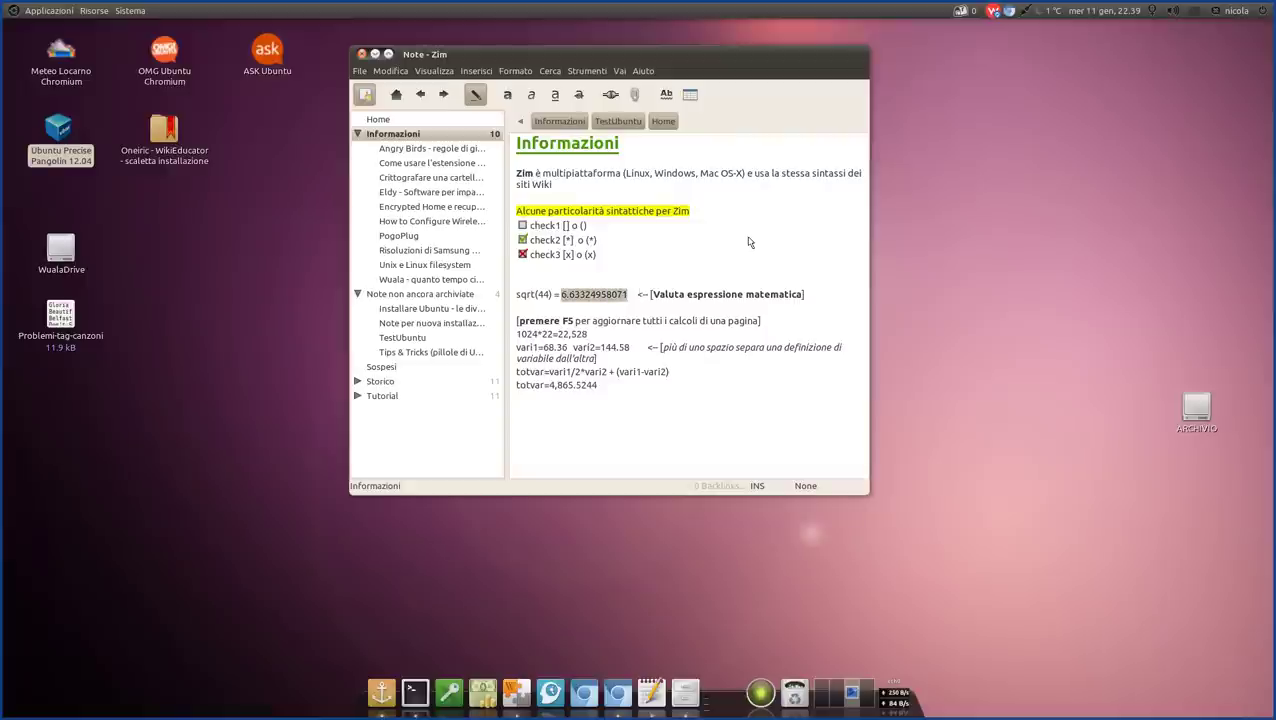
pyautogui.press('Delete')
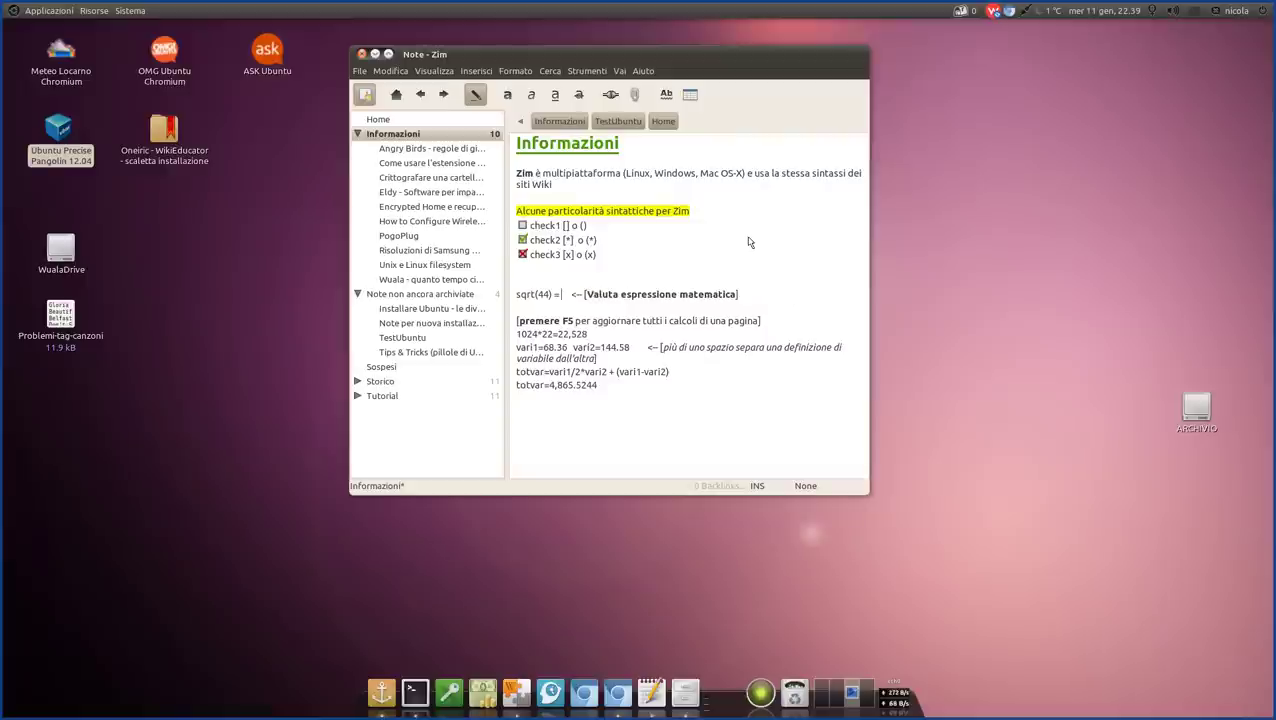
pyautogui.click(574, 75)
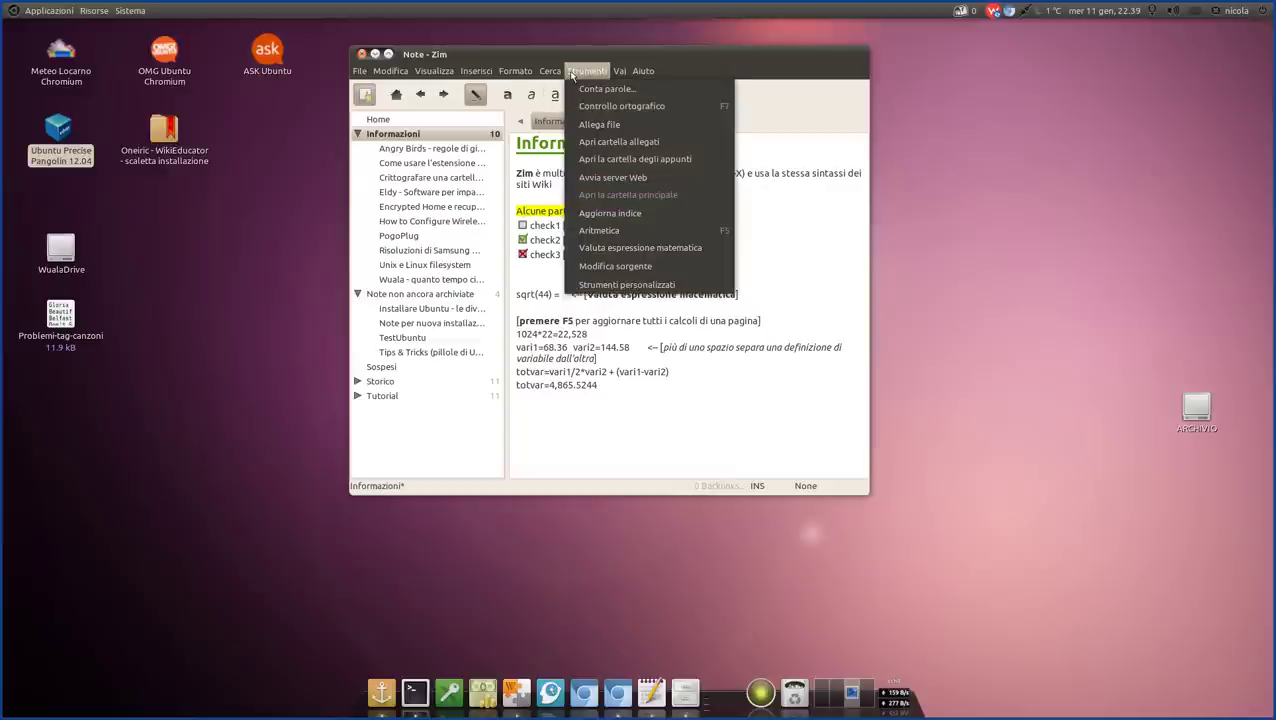
pyautogui.click(645, 248)
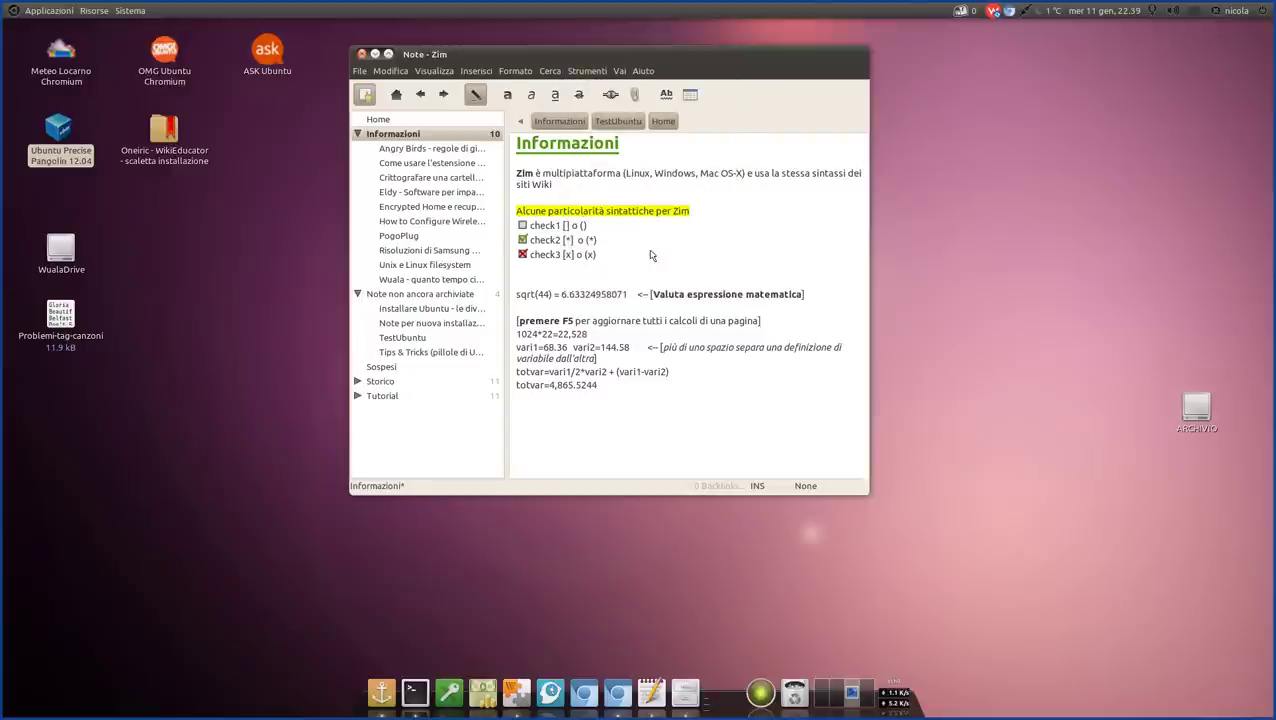
# Delete the results after "1024*22=" and the last "totvar=" on the Informazioni page
pyautogui.click(609, 337)
pyautogui.press('BackSpace')
pyautogui.press('BackSpace')
pyautogui.press('BackSpace')
pyautogui.press('BackSpace')
pyautogui.press('BackSpace')
pyautogui.press('BackSpace')
pyautogui.press('Down')
pyautogui.press('Down')
pyautogui.press('Down')
pyautogui.press('Right')
pyautogui.press('Right')
pyautogui.press('Right')
pyautogui.press('Right')
pyautogui.press('Right')
pyautogui.press('Right')
pyautogui.press('BackSpace')
pyautogui.press('BackSpace')
pyautogui.press('BackSpace')
pyautogui.press('BackSpace')
pyautogui.press('BackSpace')
pyautogui.press('BackSpace')
pyautogui.press('BackSpace')
pyautogui.press('BackSpace')
pyautogui.press('BackSpace')
pyautogui.press('BackSpace')
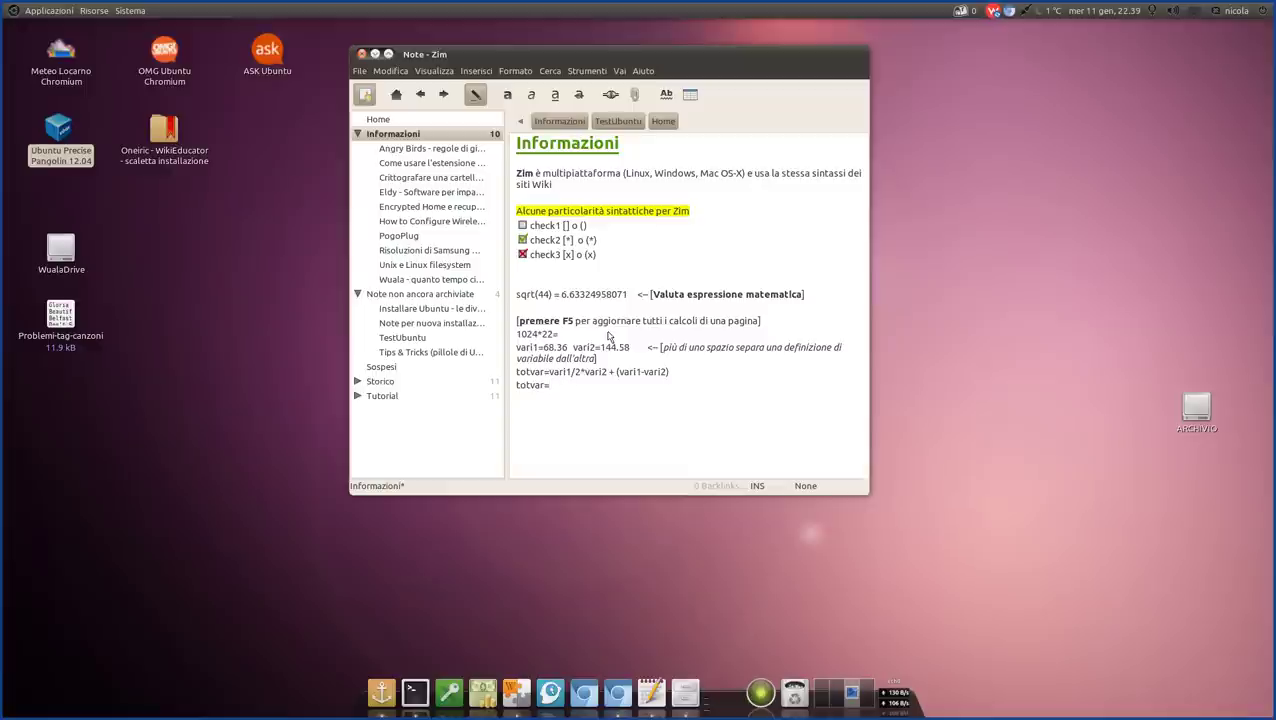
# Recalculate all the page's calculations with the Aritmetica tool and place the text cursor on the empty line below the sqrt(44) expression
pyautogui.click(592, 71)
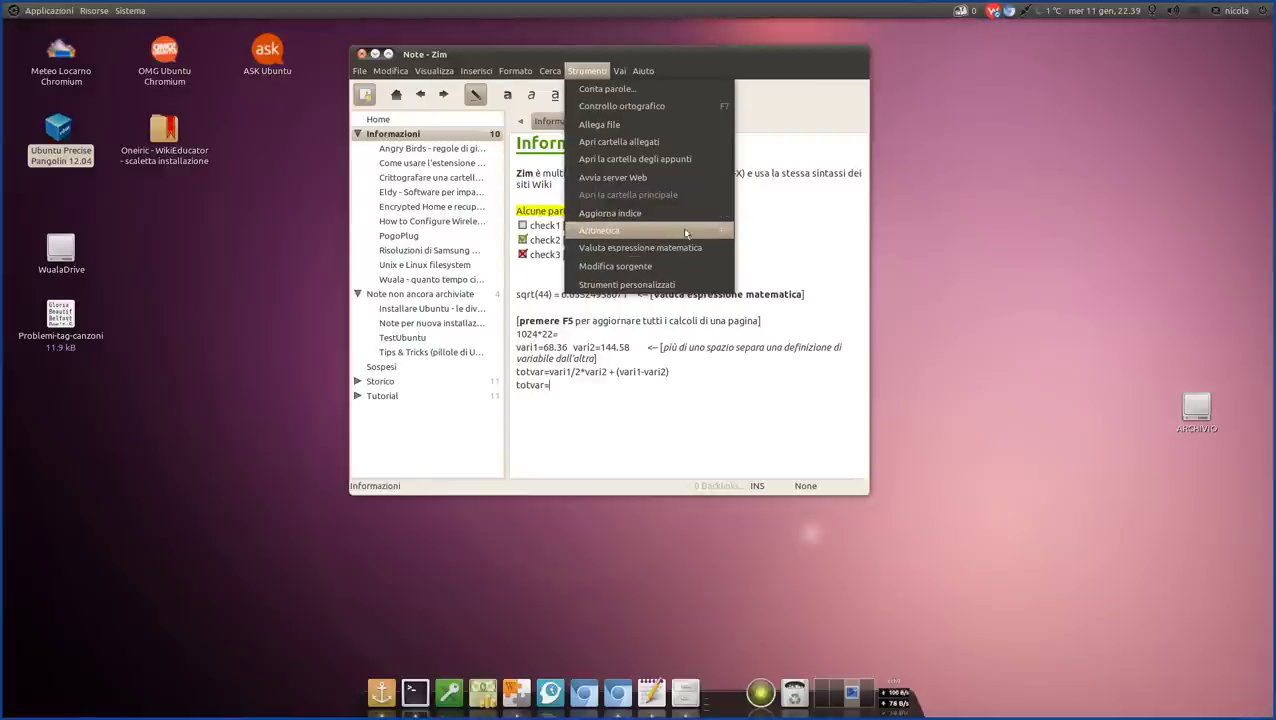
pyautogui.click(776, 233)
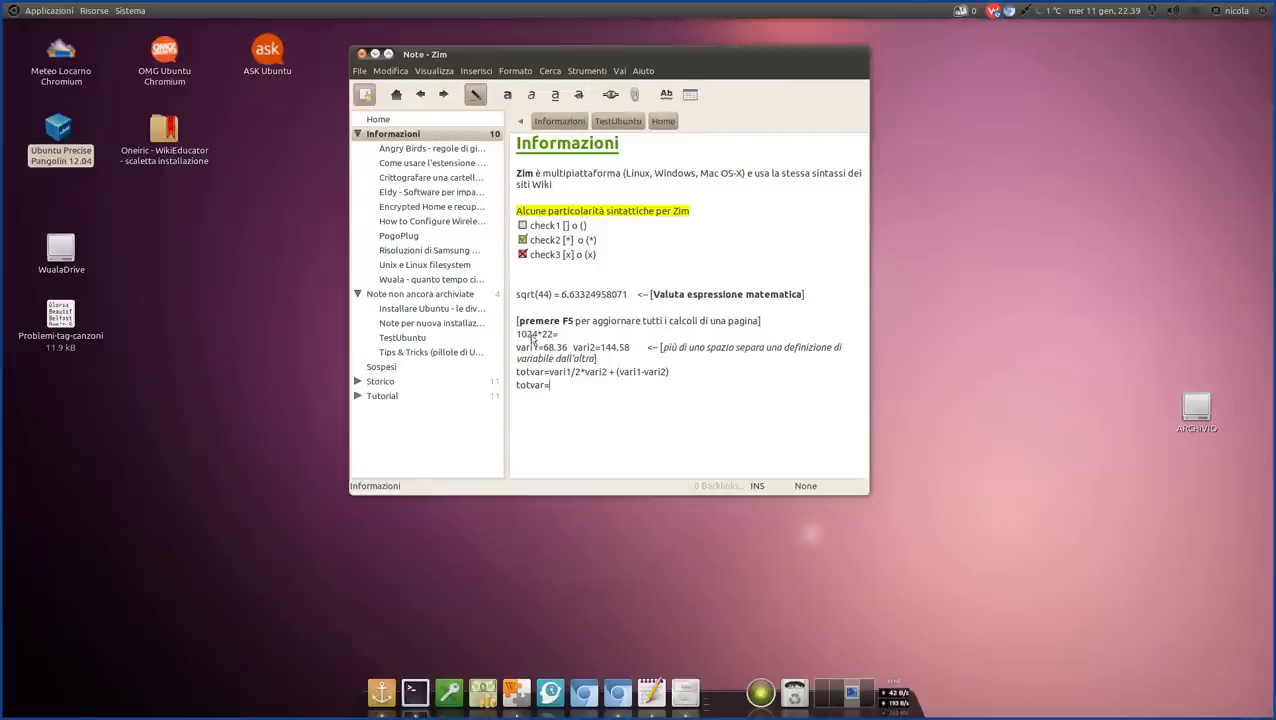
pyautogui.click(530, 350)
pyautogui.click(574, 337)
pyautogui.click(563, 372)
pyautogui.click(556, 387)
pyautogui.click(570, 339)
pyautogui.press('F5')
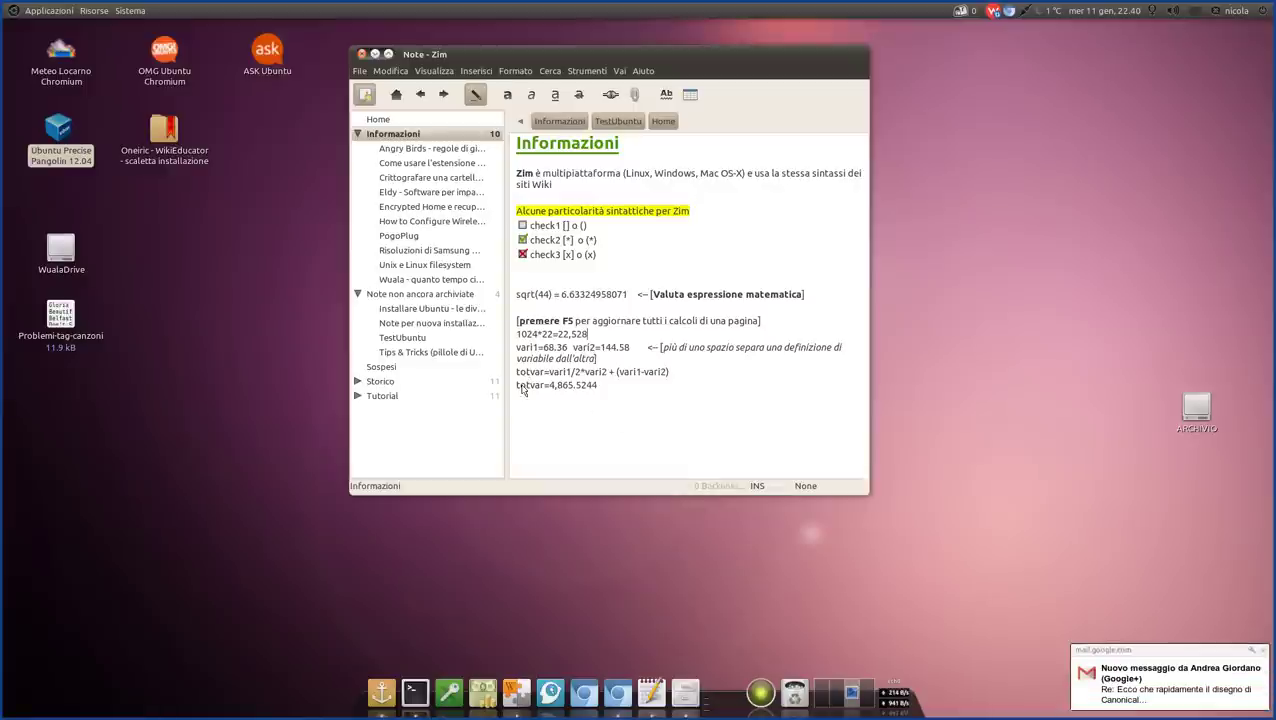
pyautogui.moveTo(700, 377); pyautogui.dragTo(534, 372)
pyautogui.click(650, 366)
pyautogui.click(586, 312)
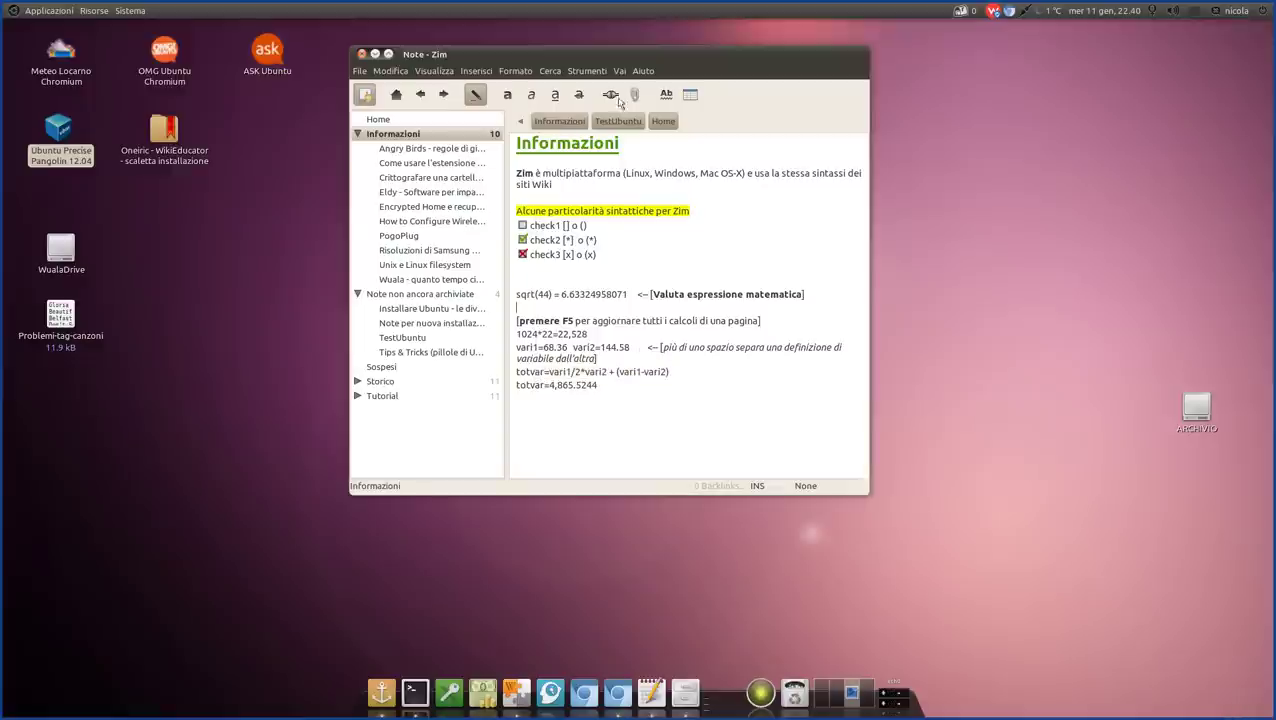
# Review the descriptions of the Inserisci screenshot and Elenco attività plugins in the preferences and close them without saving
pyautogui.click(403, 73)
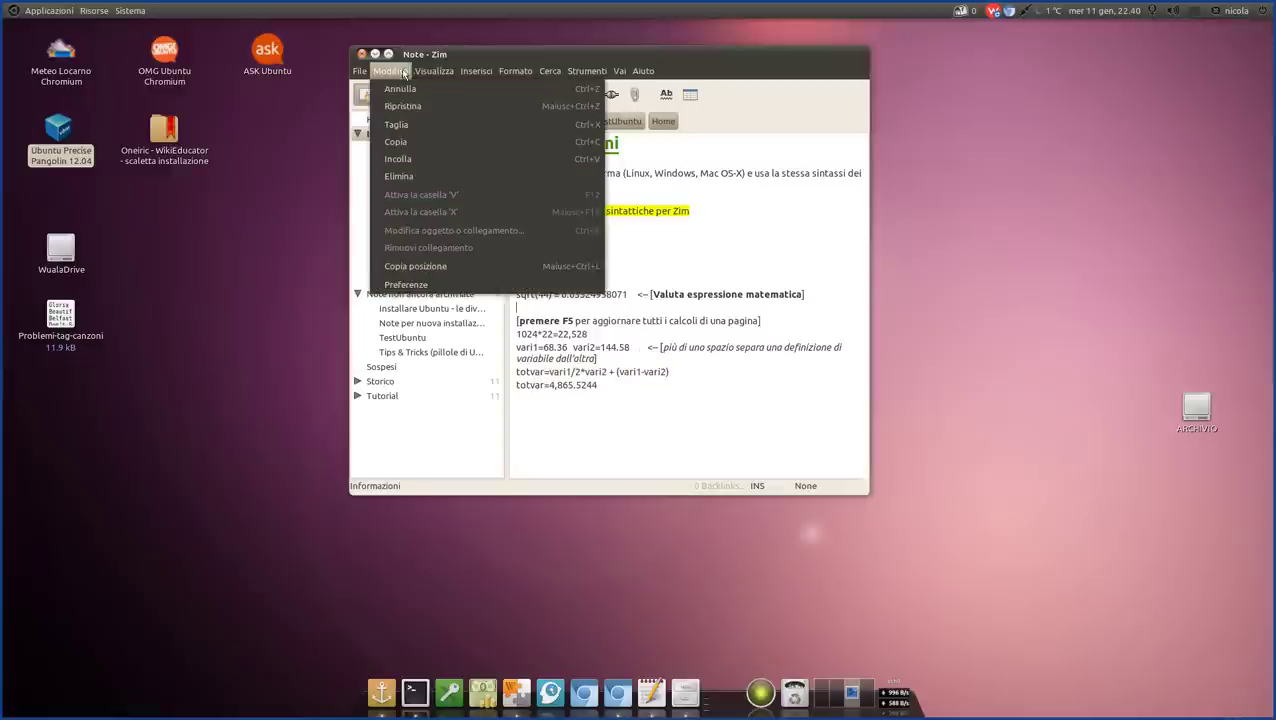
pyautogui.click(419, 287)
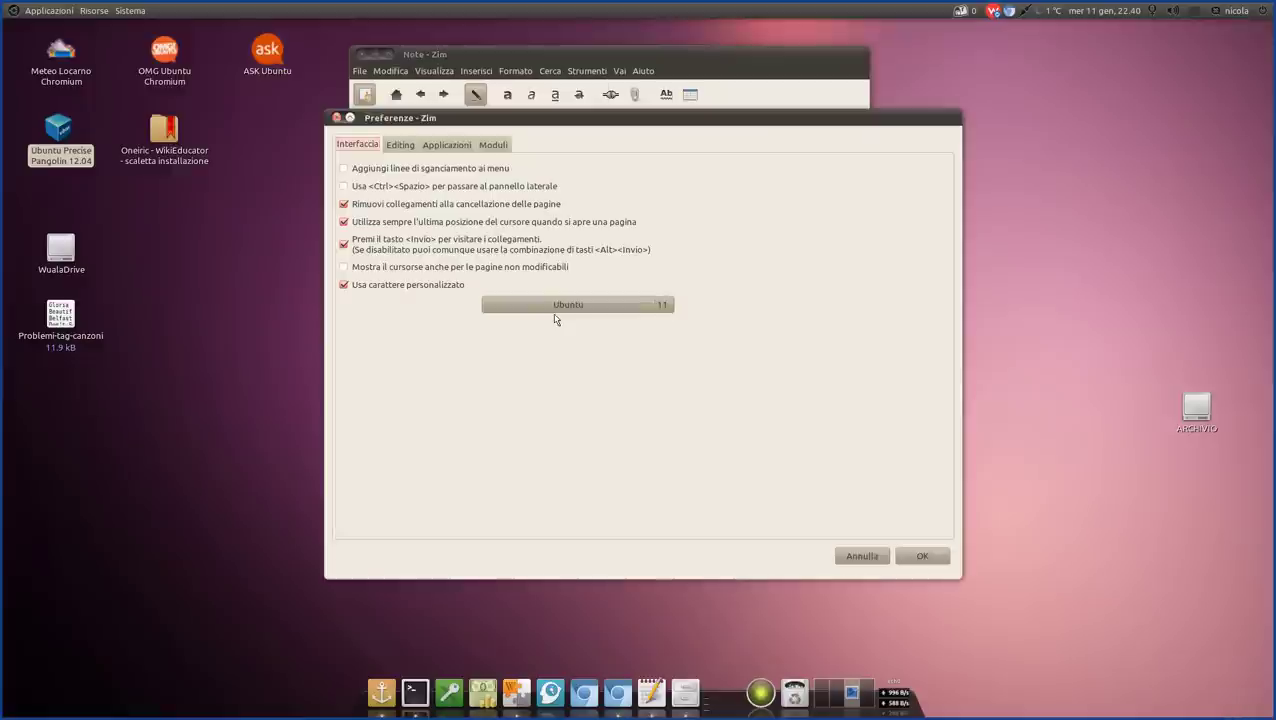
pyautogui.click(492, 145)
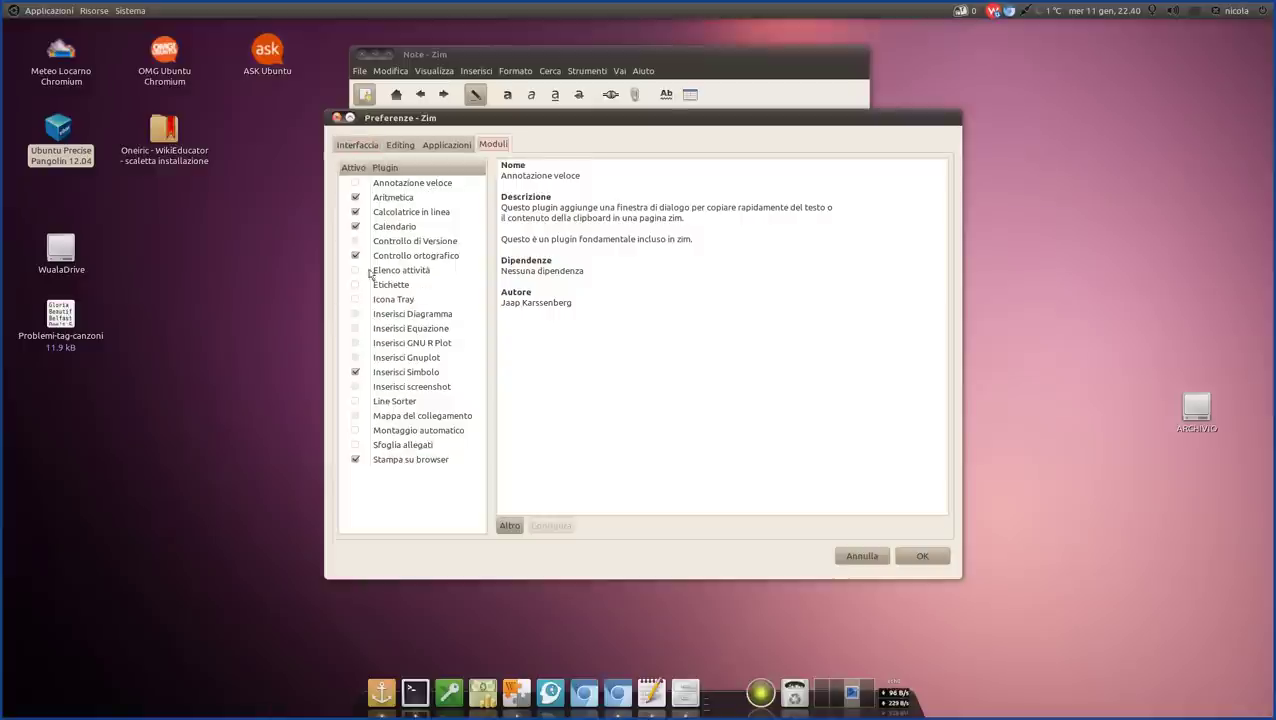
pyautogui.click(437, 394)
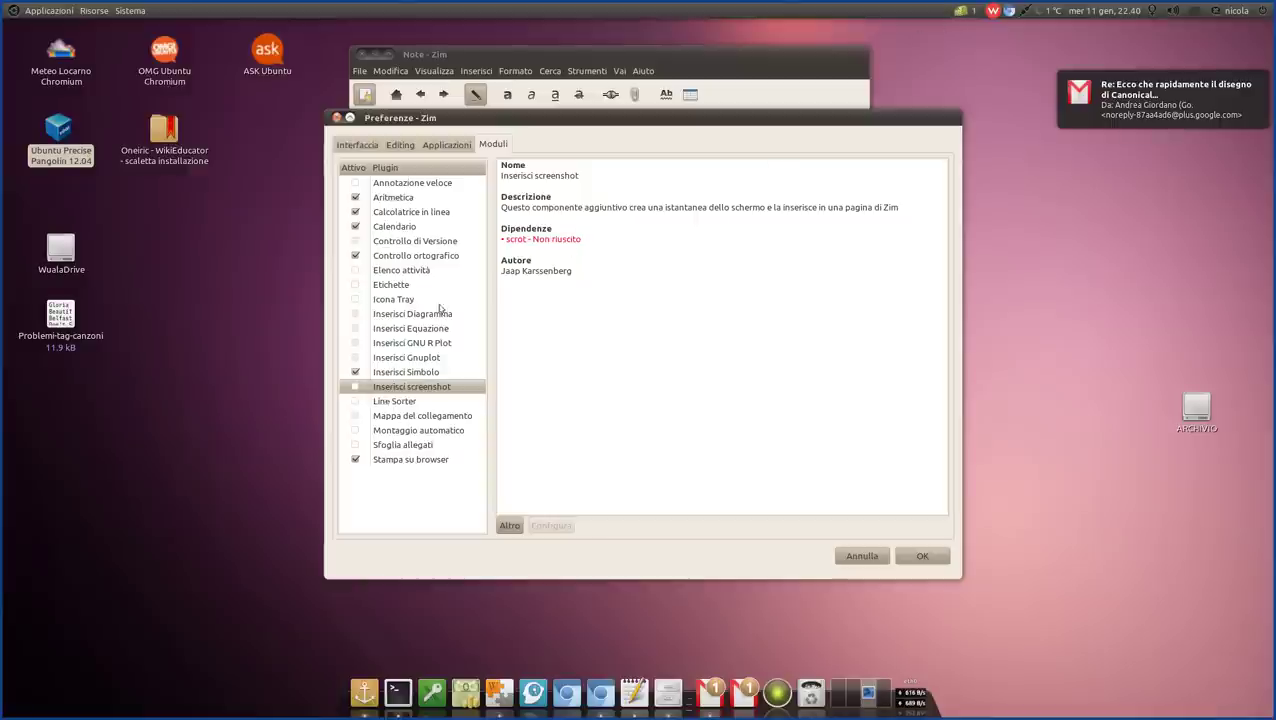
pyautogui.click(409, 272)
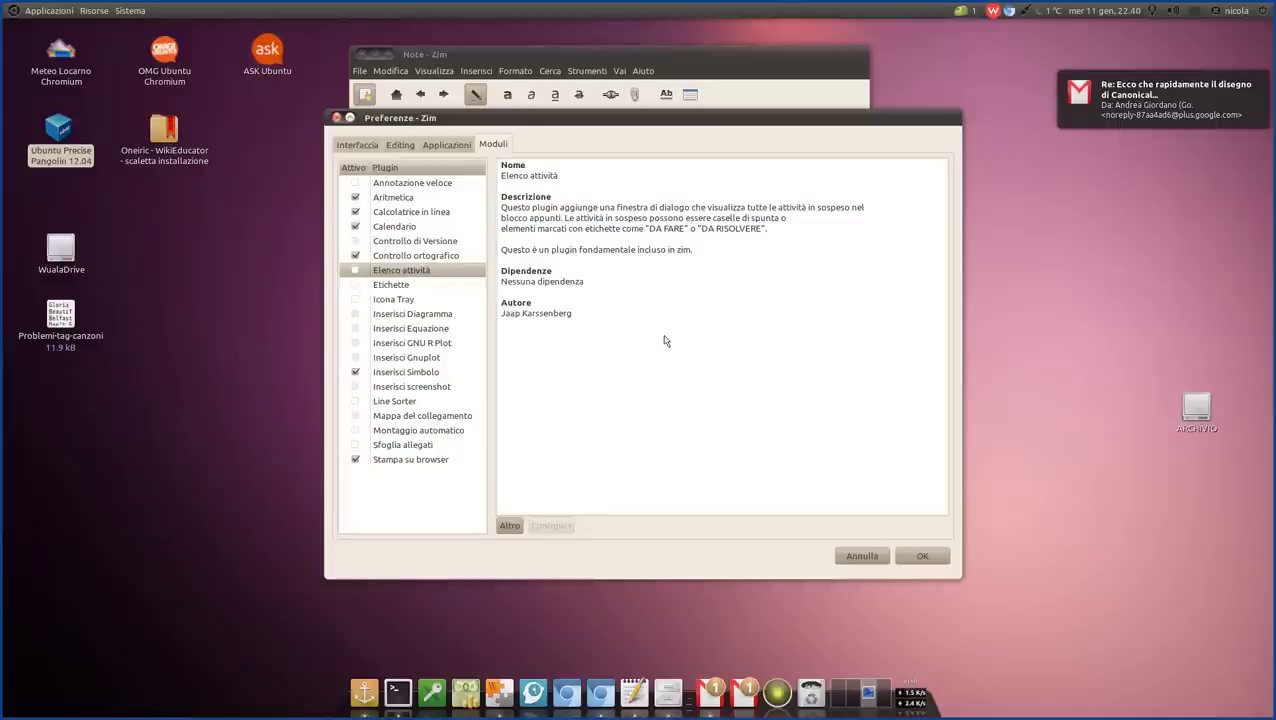
pyautogui.click(862, 557)
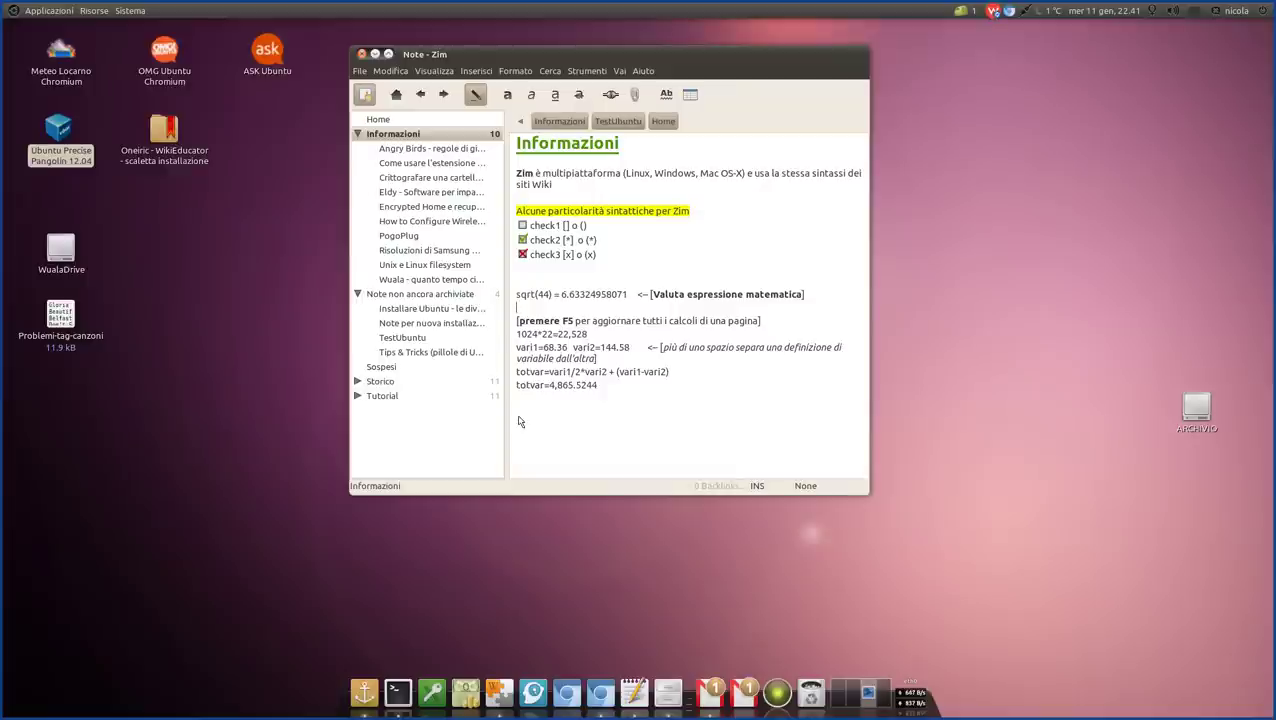
pyautogui.click(362, 72)
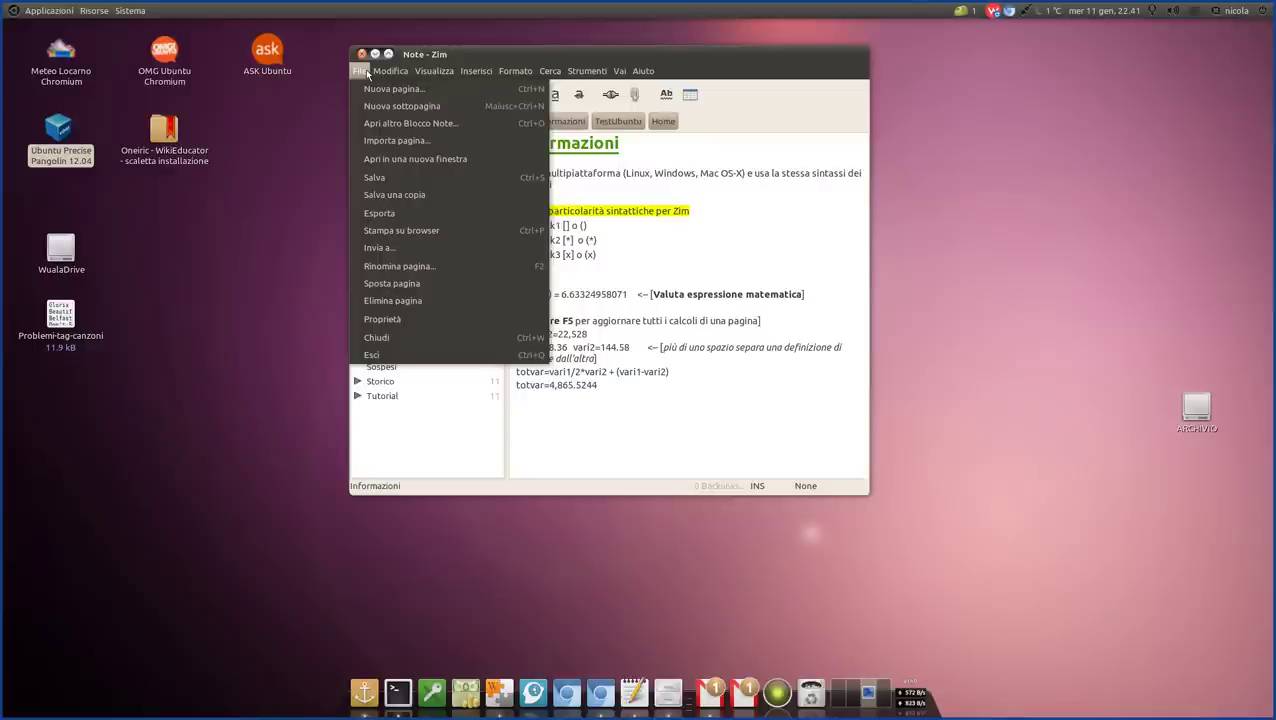
pyautogui.moveTo(388, 73)
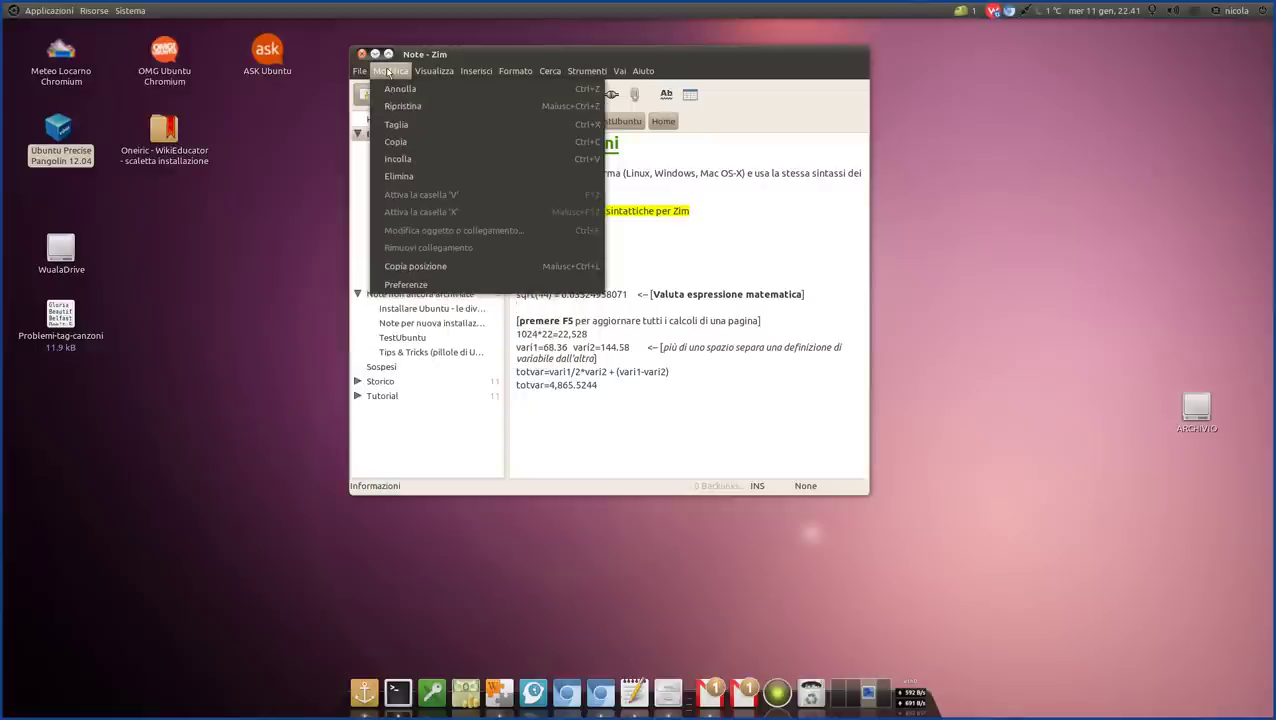
pyautogui.moveTo(430, 74)
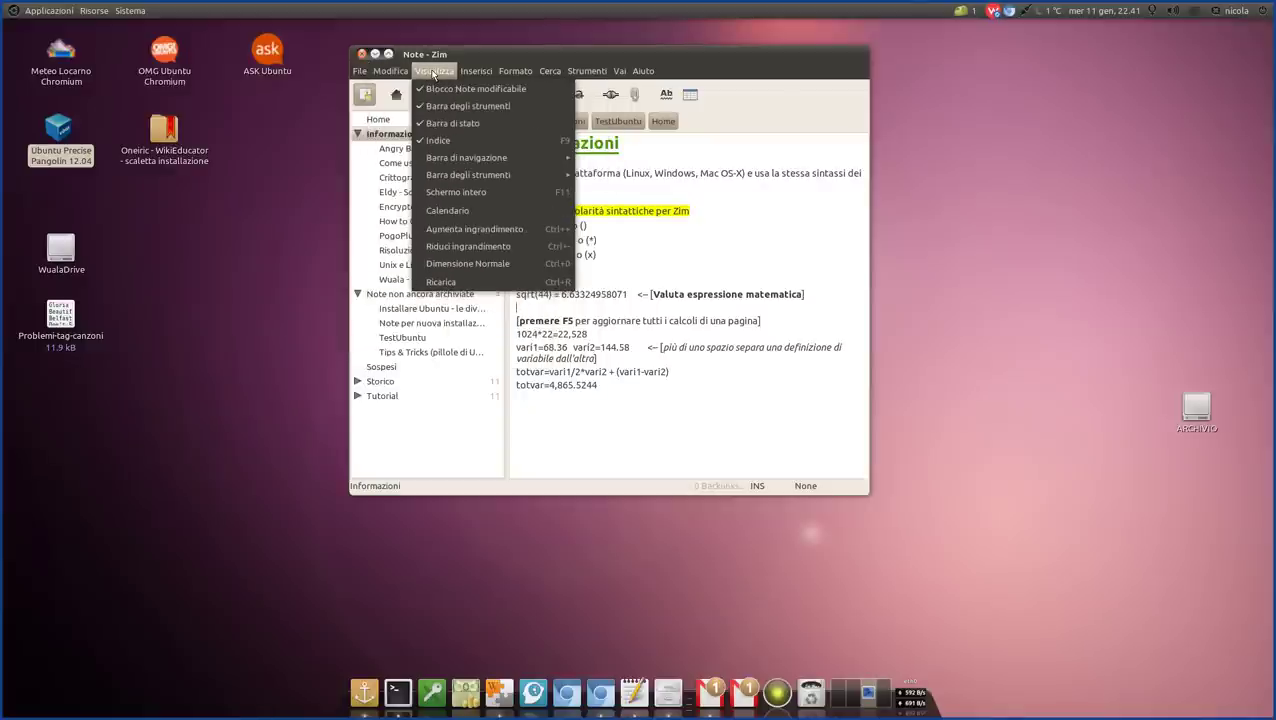
pyautogui.moveTo(478, 76)
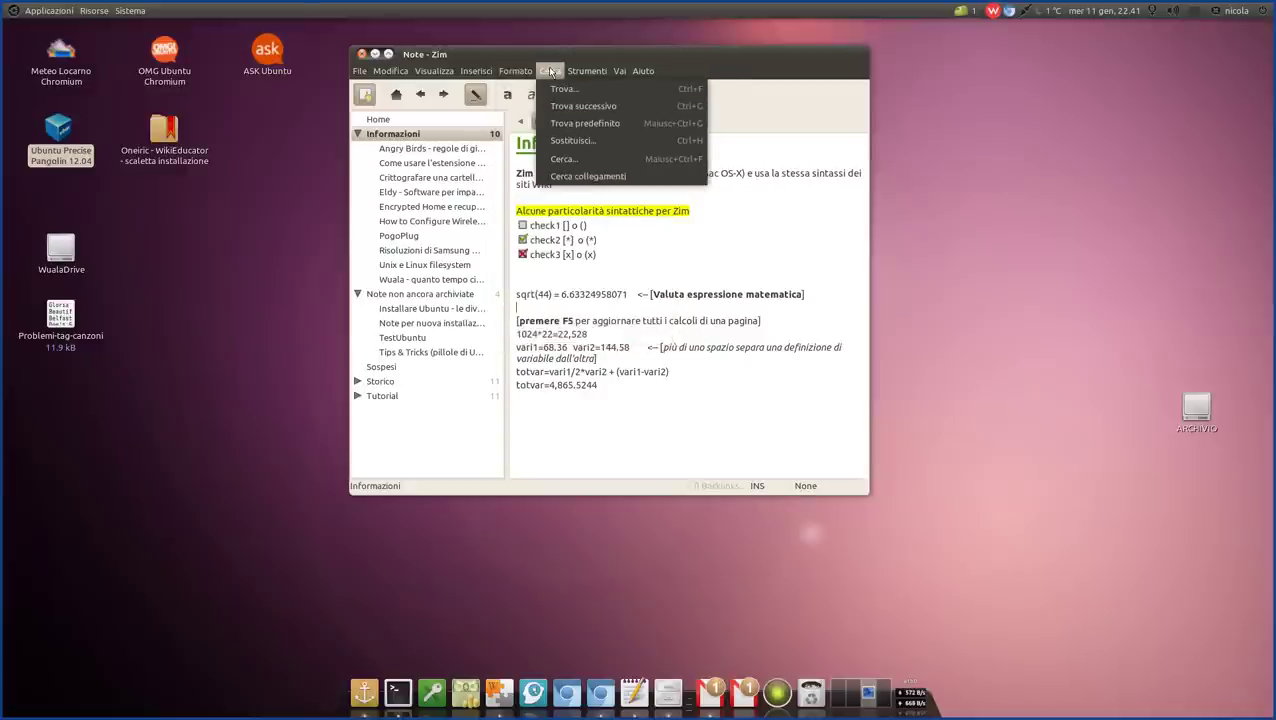
pyautogui.moveTo(597, 73)
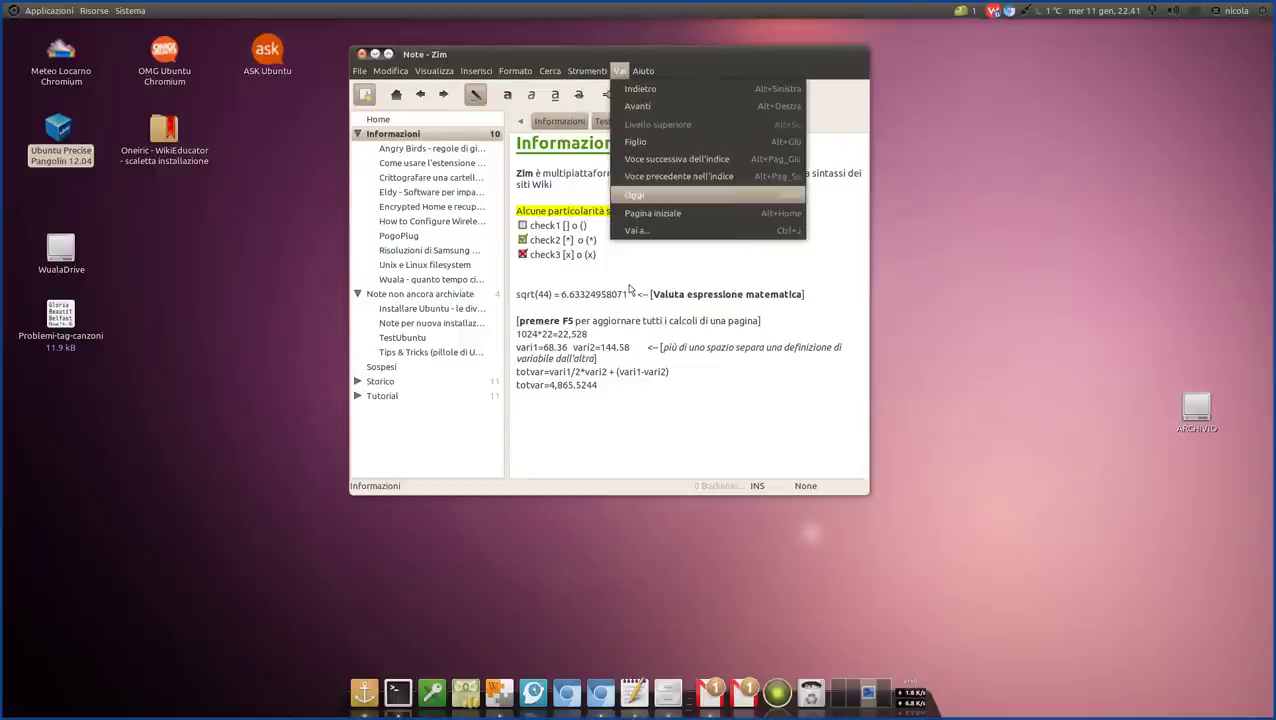
pyautogui.click(702, 412)
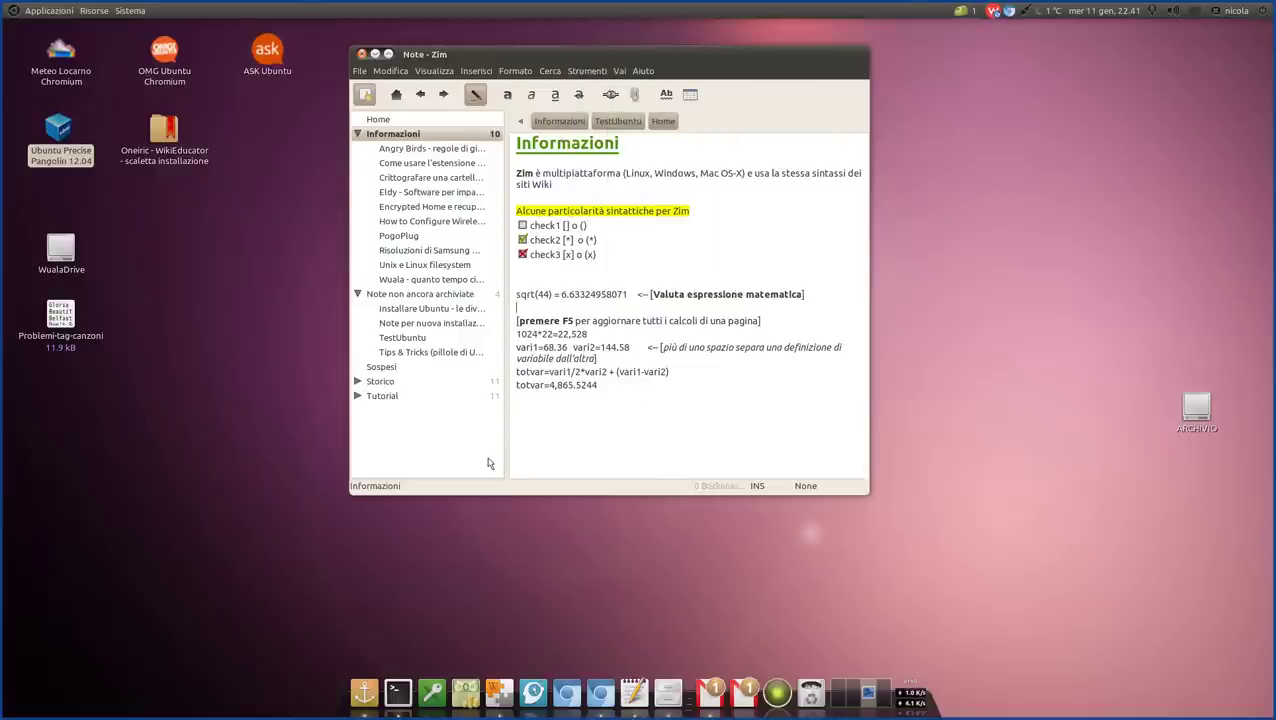
pyautogui.click(531, 460)
pyautogui.click(493, 453)
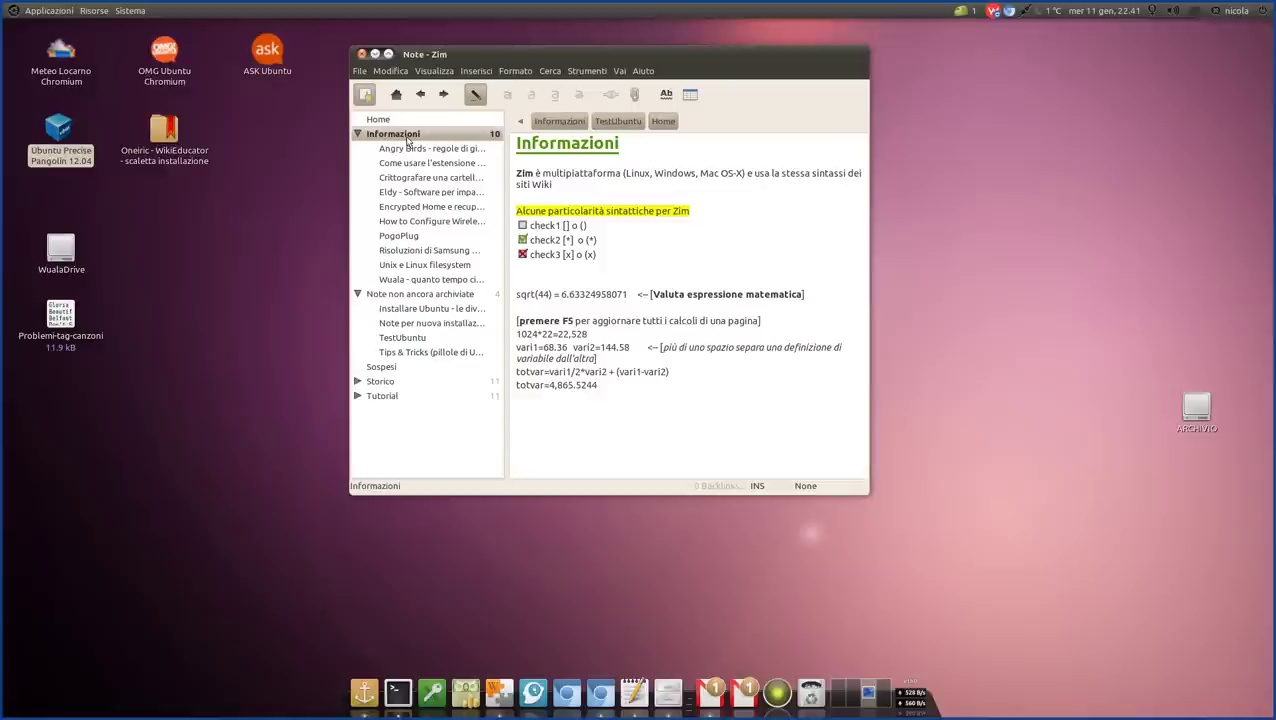
# View the Home page, return to the Informazioni page and delete two empty lines at the end of its text
pyautogui.click(396, 94)
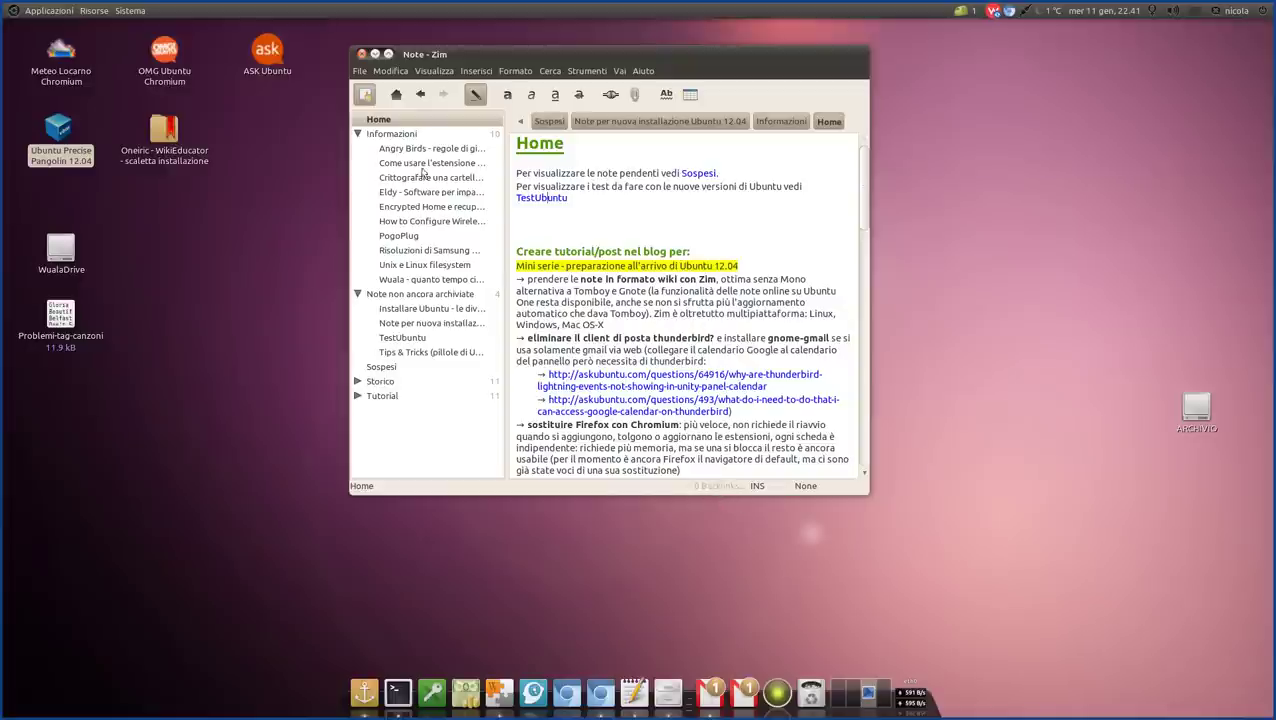
pyautogui.click(380, 133)
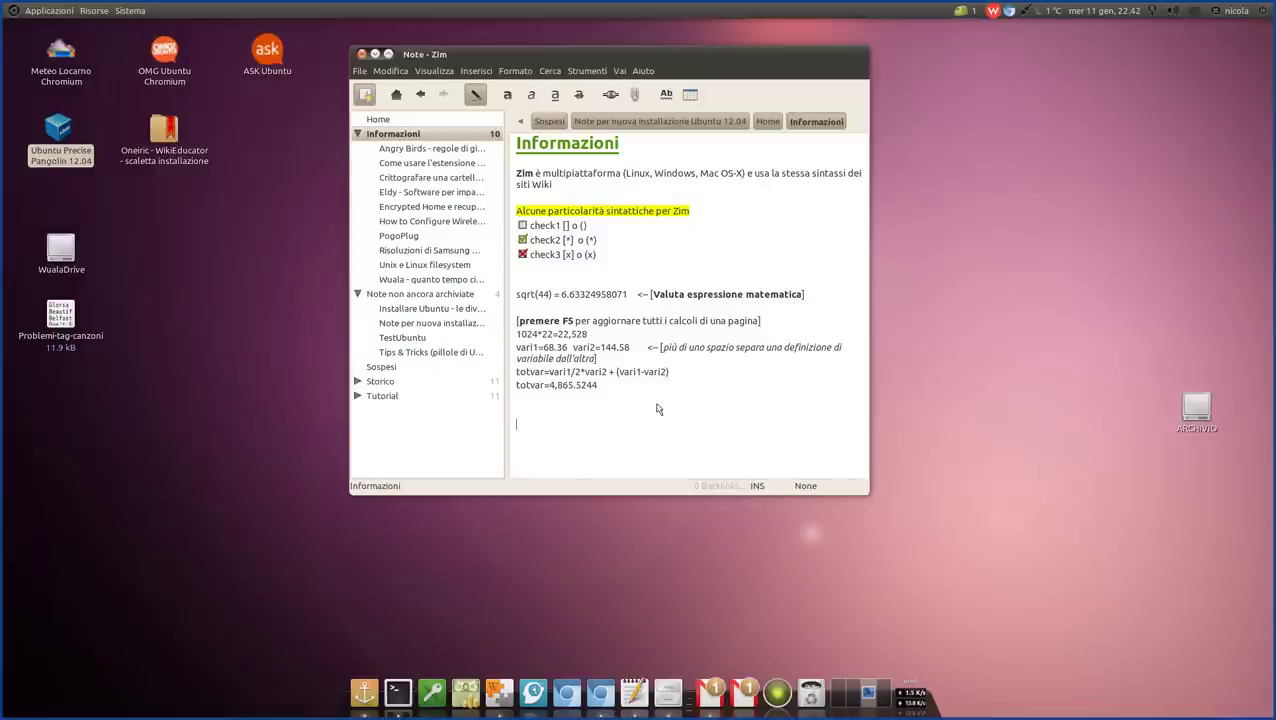
pyautogui.press('BackSpace')
pyautogui.press('BackSpace')
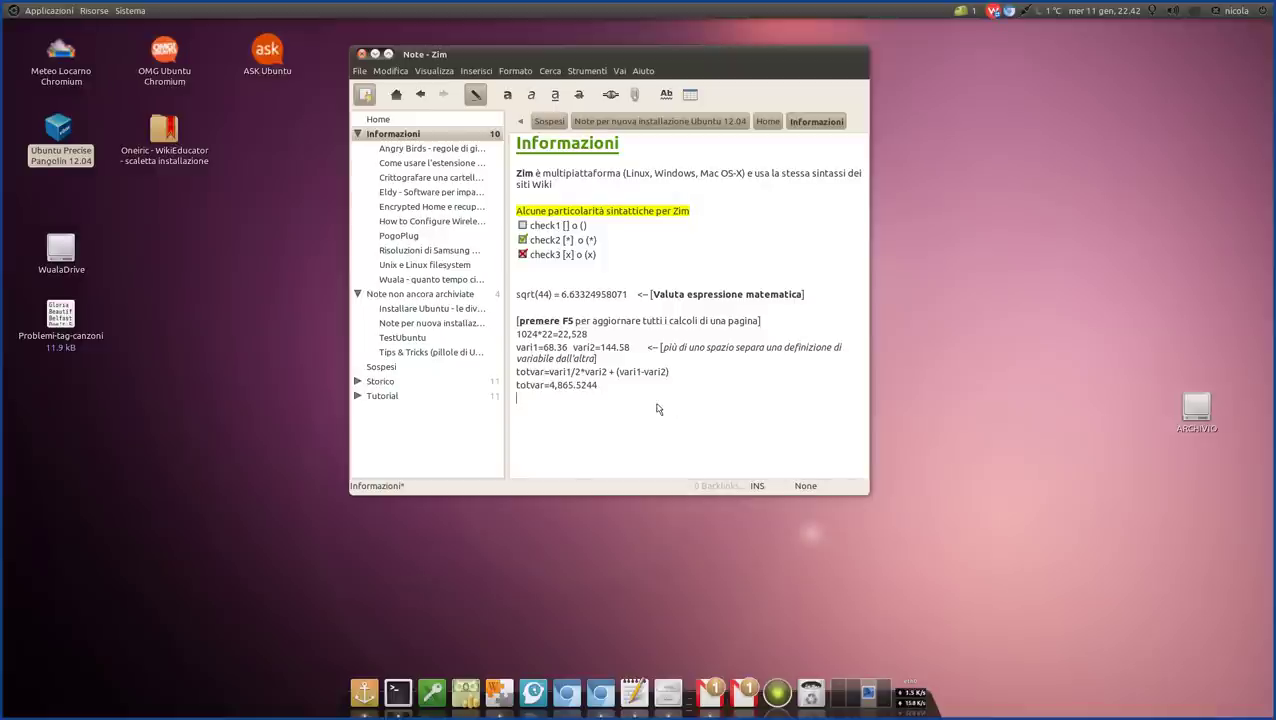